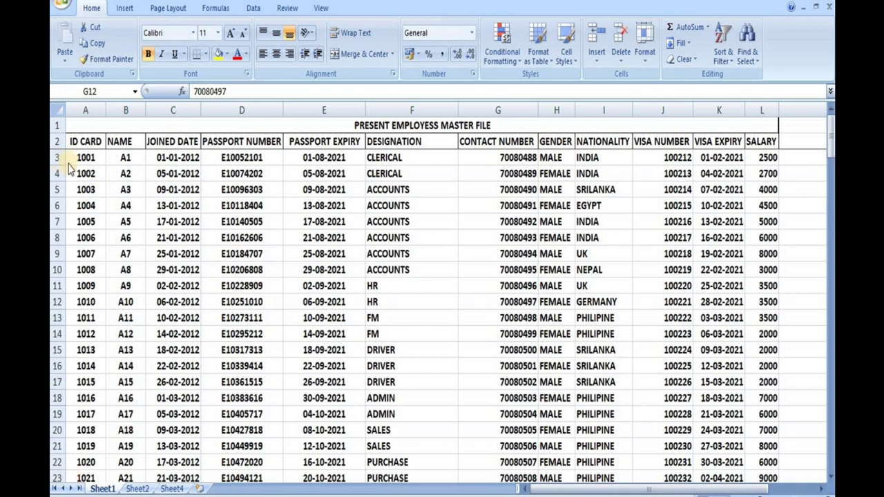
- Review the Sheet1 employee table columns from ID CARD through SALARY
click(93, 141)
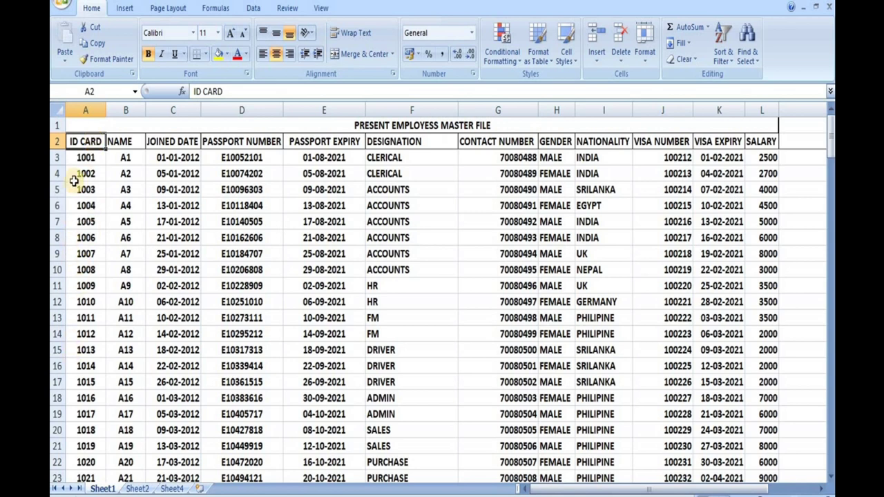
click(119, 141)
click(122, 160)
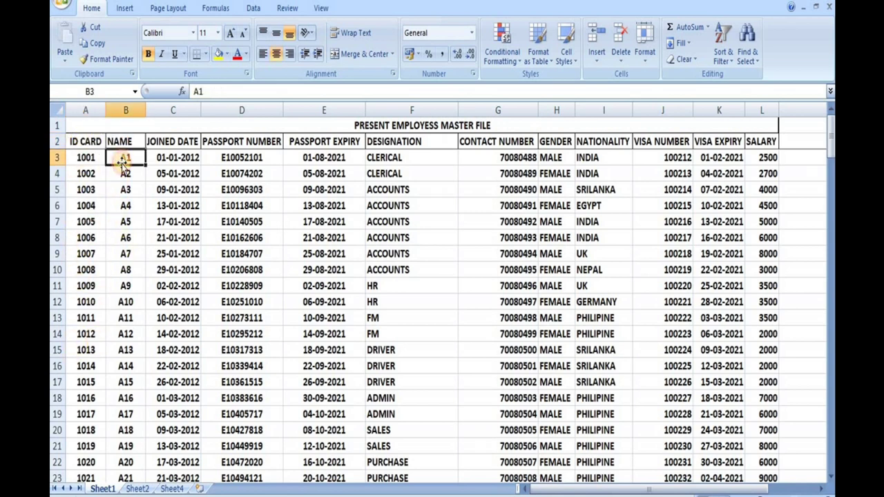
click(122, 175)
click(122, 191)
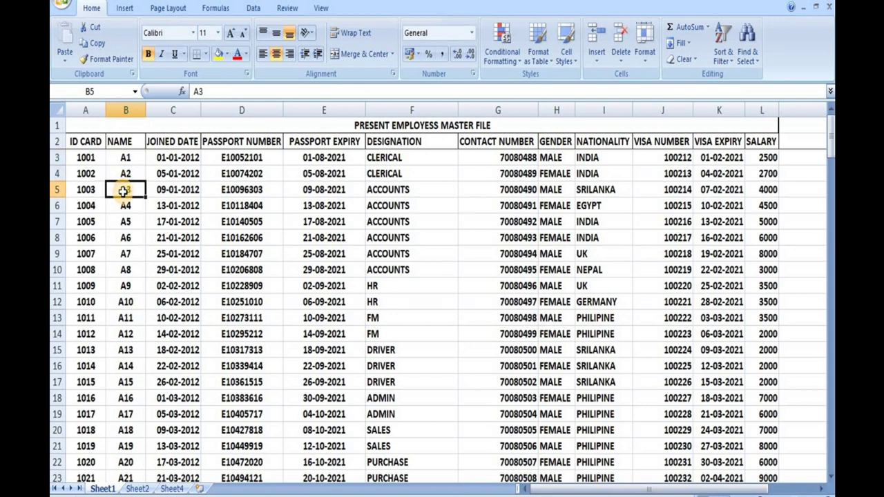
click(172, 141)
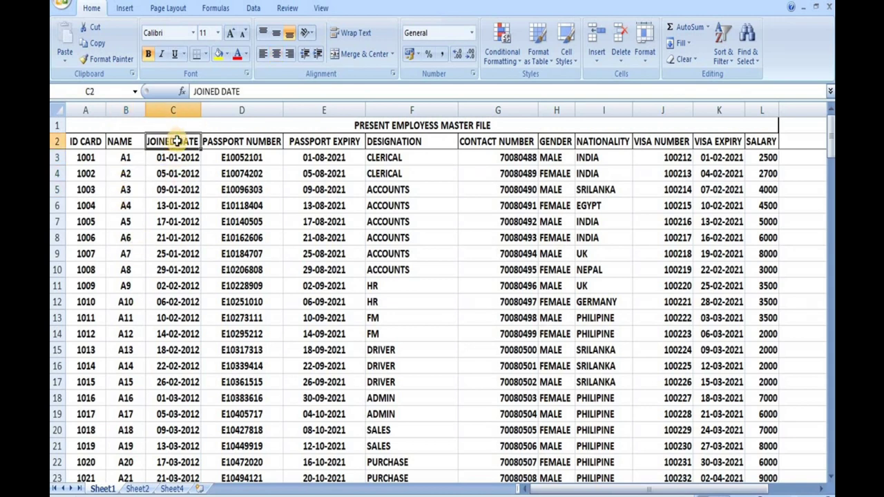
click(254, 141)
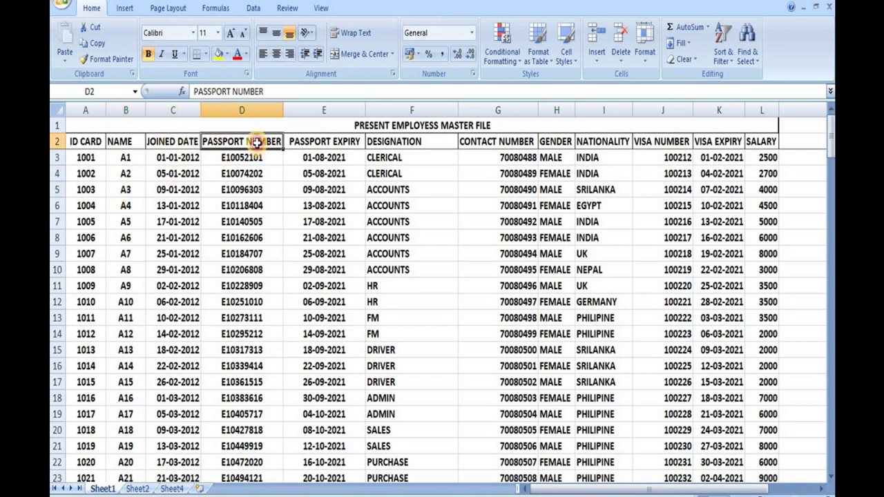
click(314, 142)
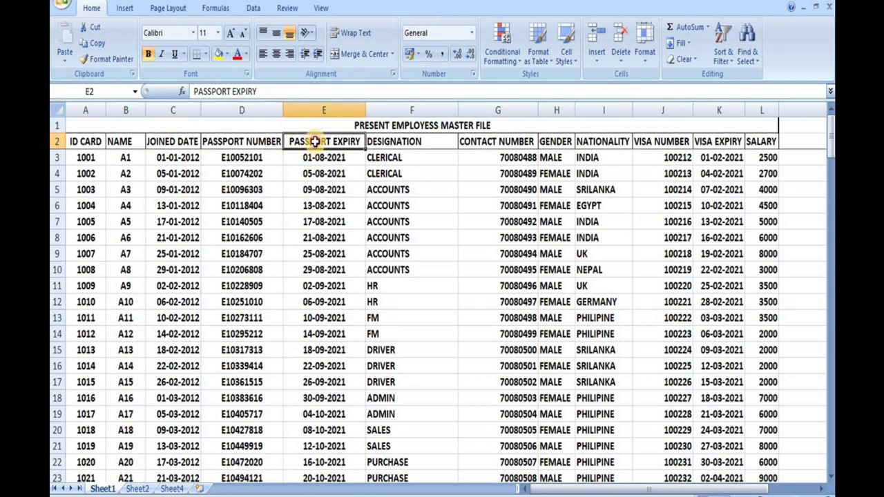
click(389, 141)
click(485, 143)
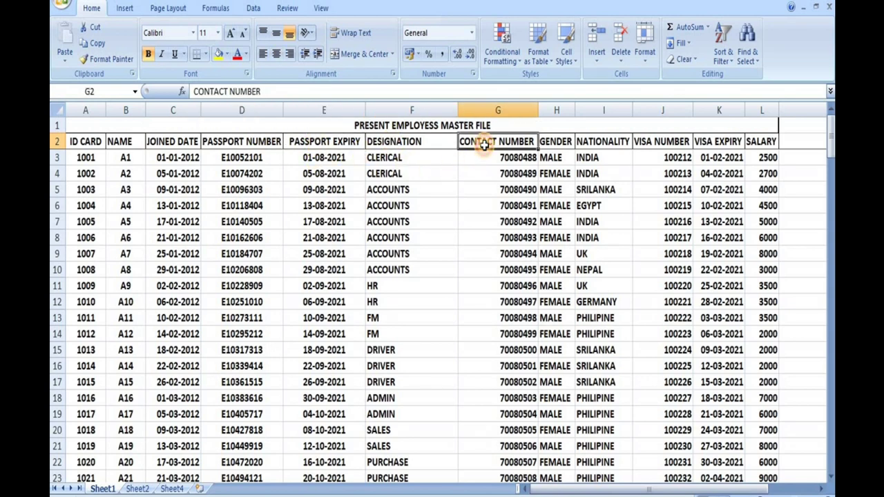
click(543, 141)
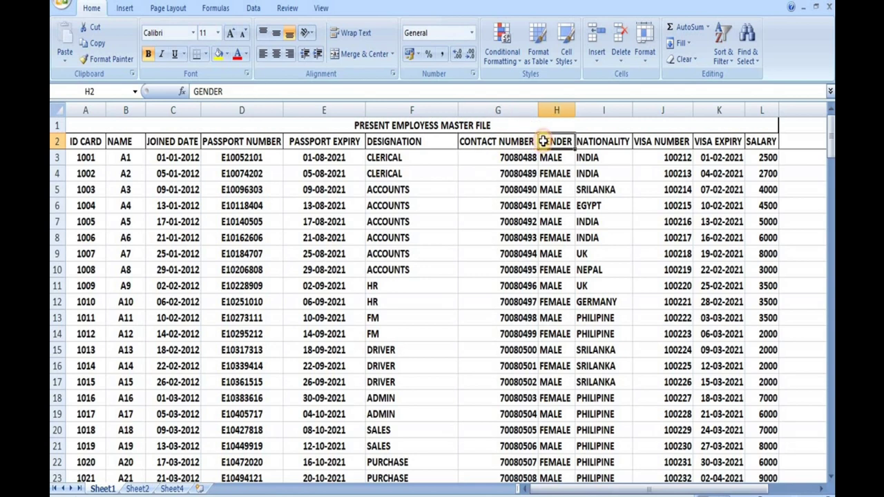
click(608, 140)
click(661, 139)
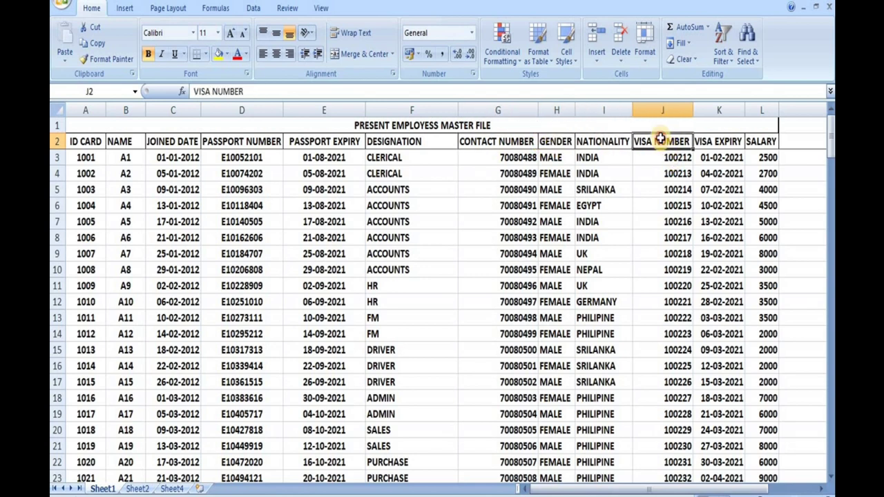
click(712, 156)
click(725, 142)
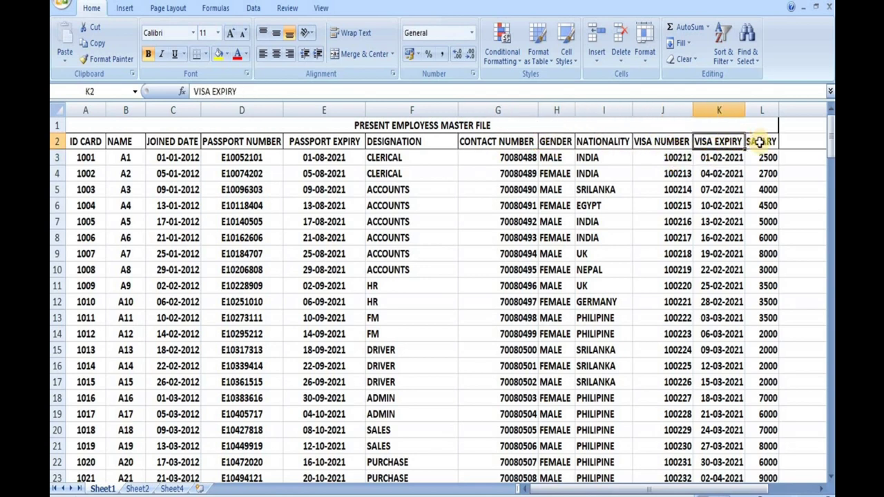
click(759, 141)
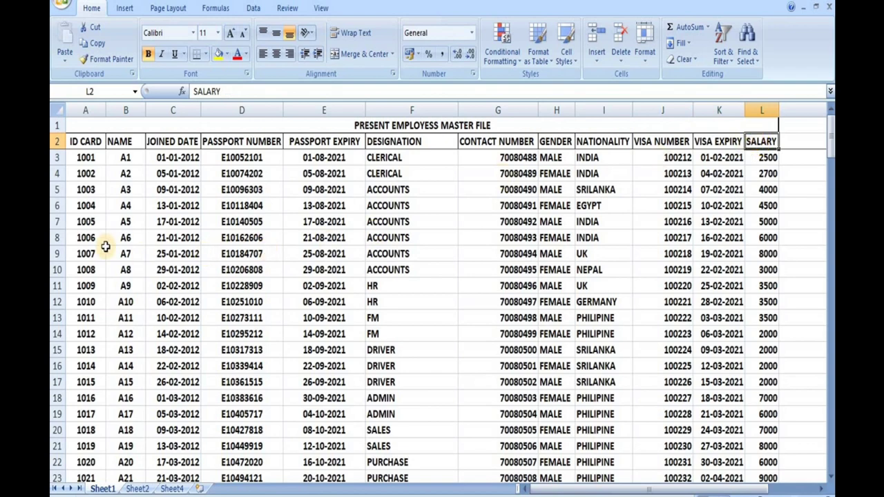
scroll(610, 269, down, 3)
scroll(397, 353, down, 20)
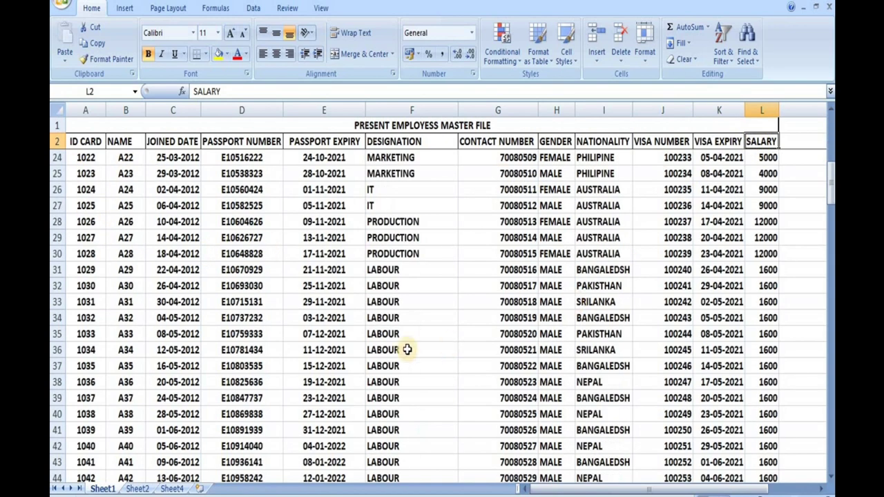
scroll(397, 356, down, 12)
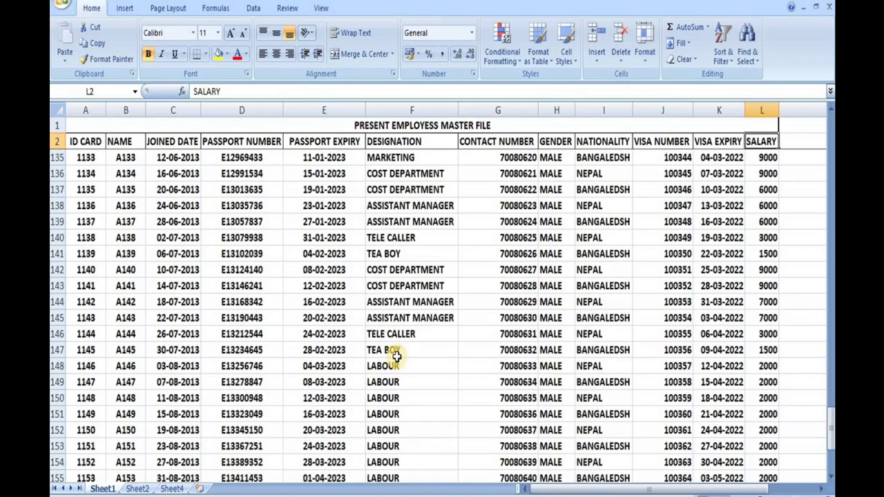
scroll(398, 356, up, 13)
scroll(397, 355, up, 20)
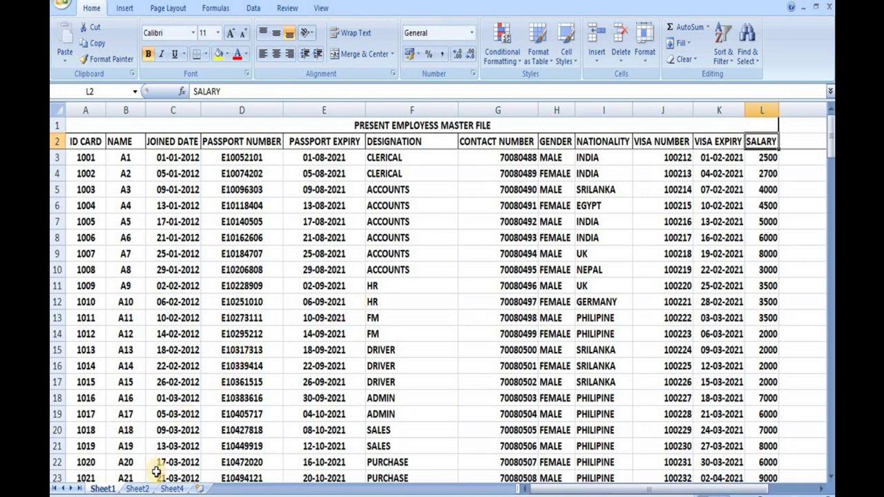
- Clear the old entries in A2:H7 on Sheet2 and select cell B3
click(144, 489)
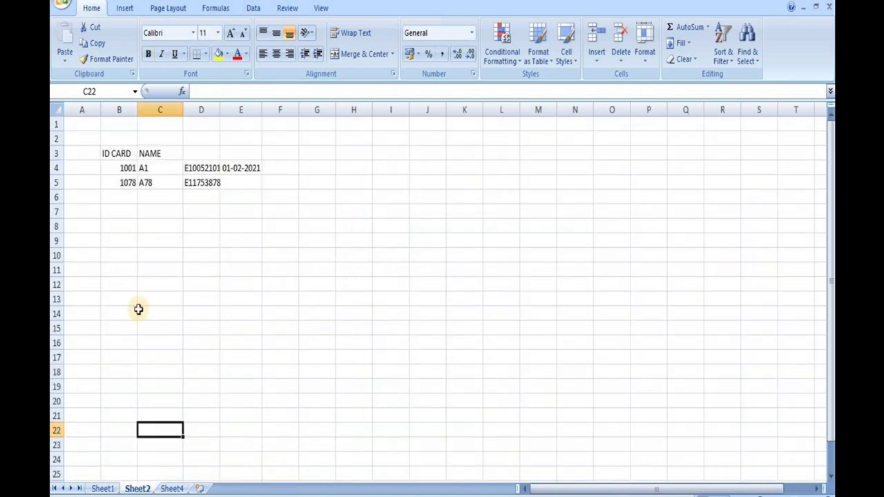
drag(343, 217, 54, 133)
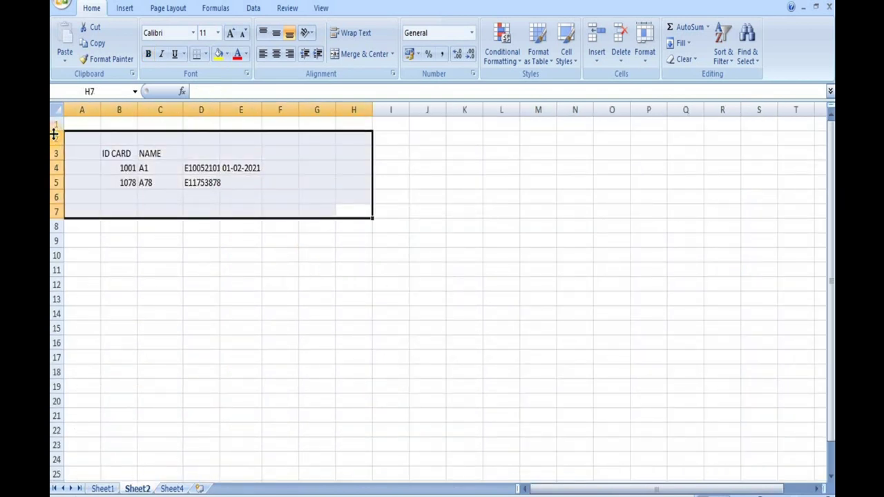
key(Delete)
click(208, 429)
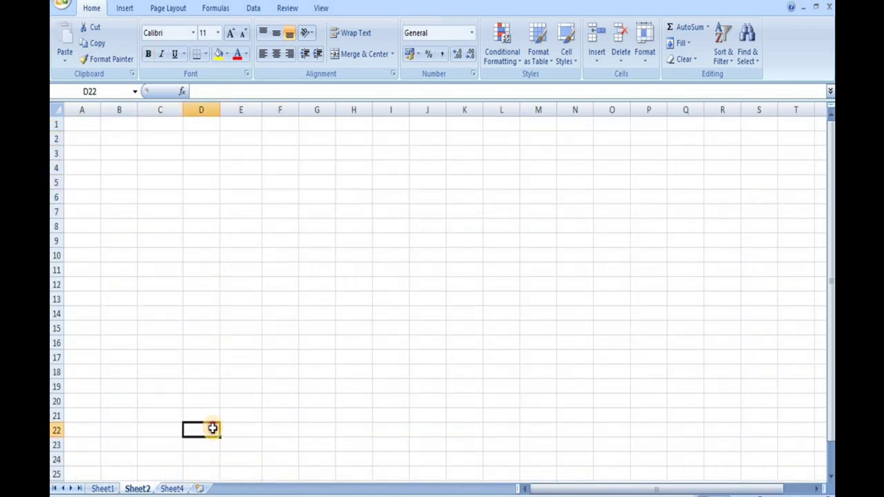
click(105, 488)
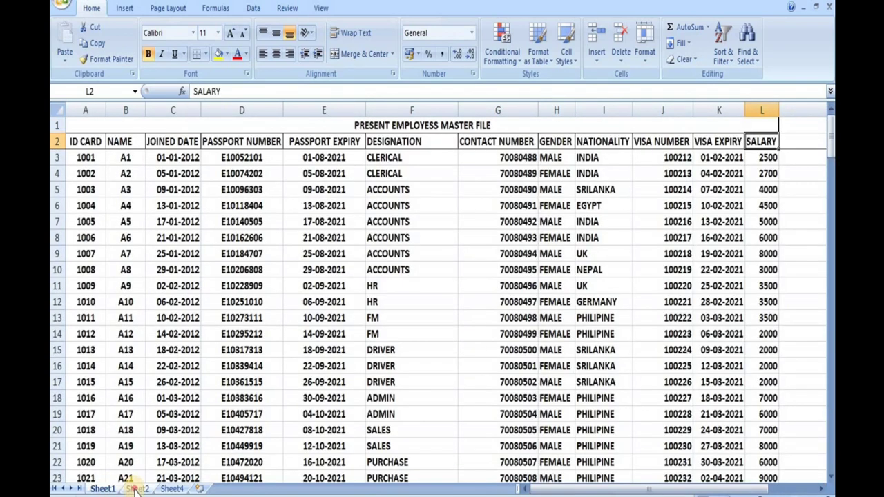
click(136, 489)
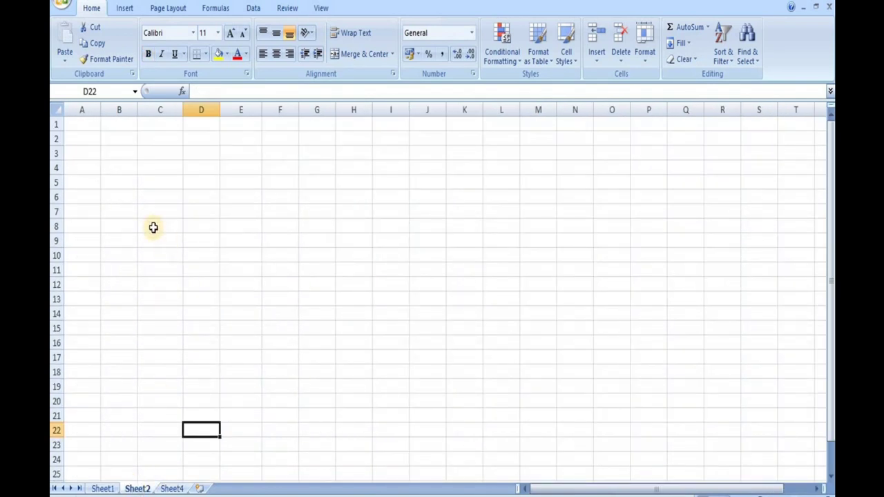
click(121, 153)
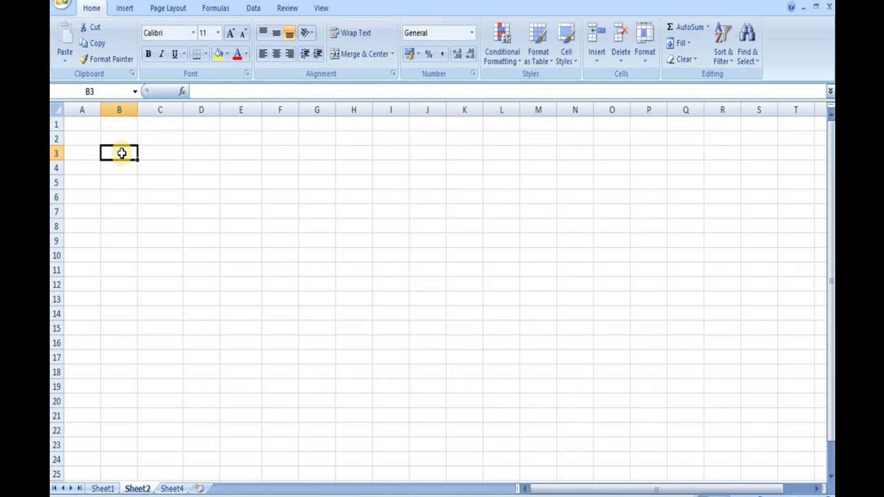
- On Sheet1, fill the ID CARD, NAME, CONTACT NUMBER and NATIONALITY headings yellow
click(102, 488)
click(102, 145)
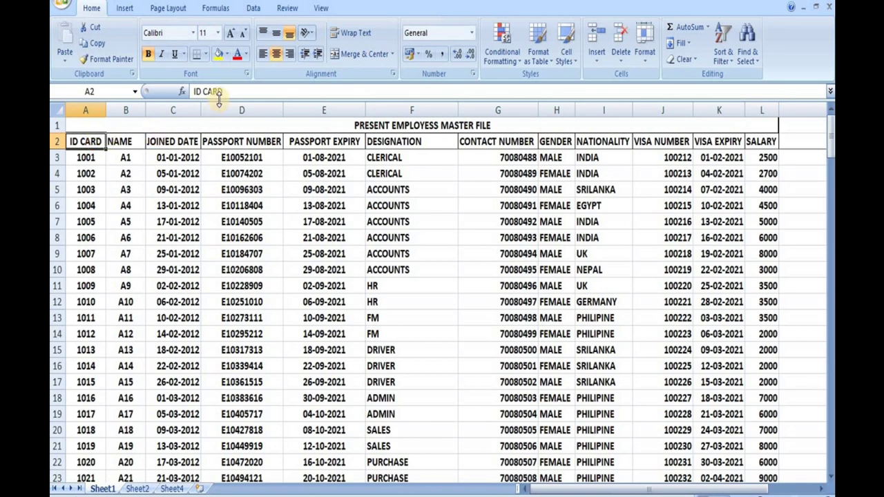
click(218, 55)
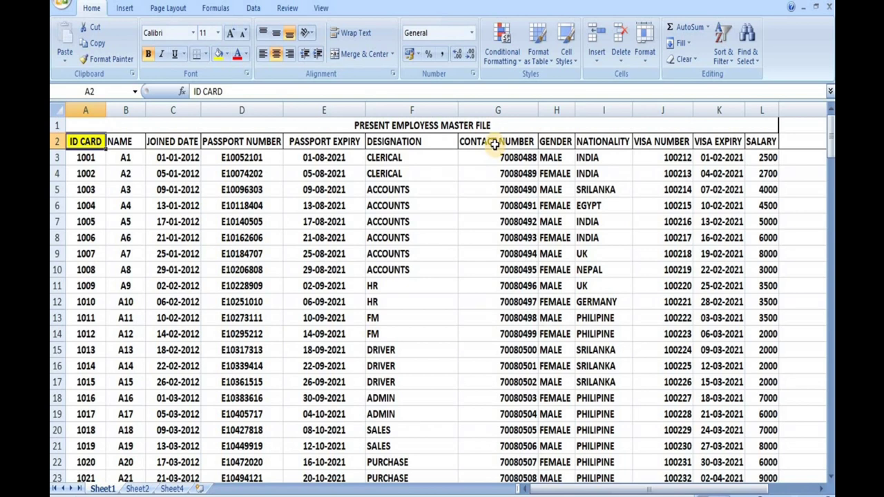
click(124, 141)
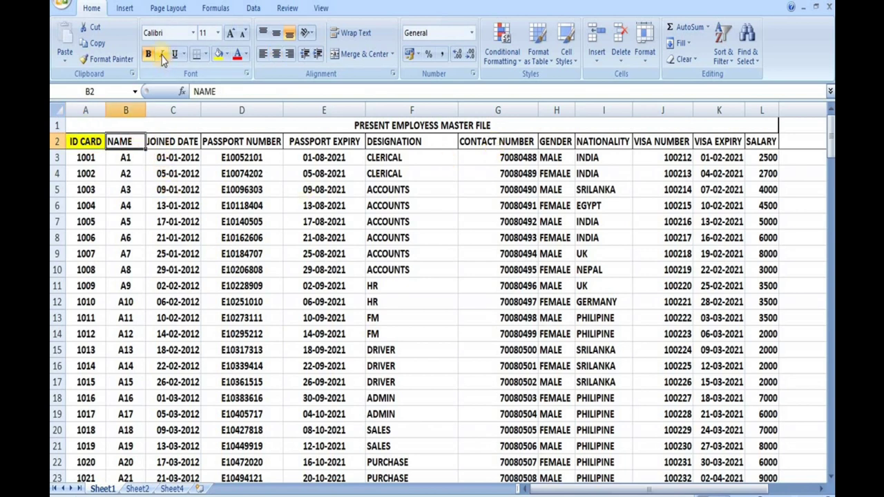
click(220, 55)
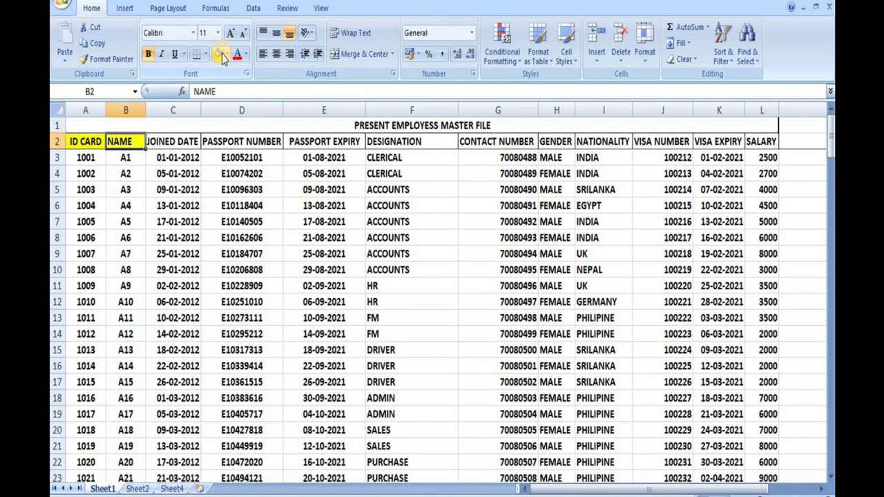
click(480, 142)
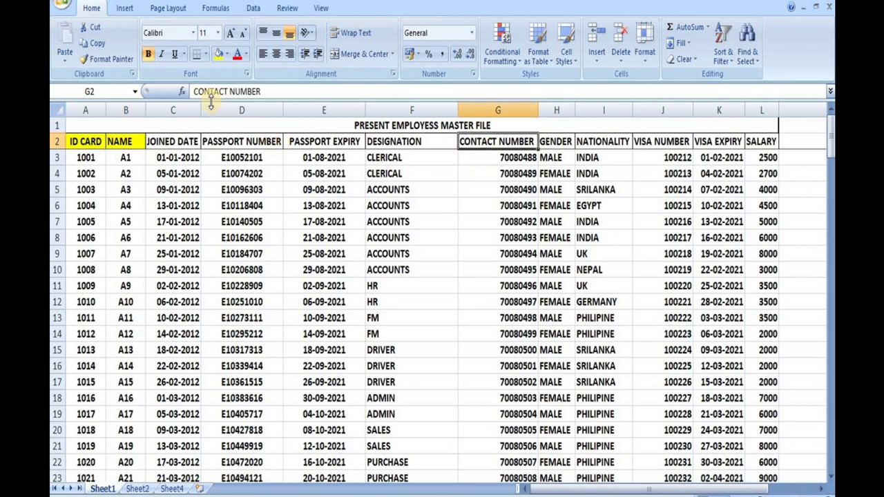
click(218, 55)
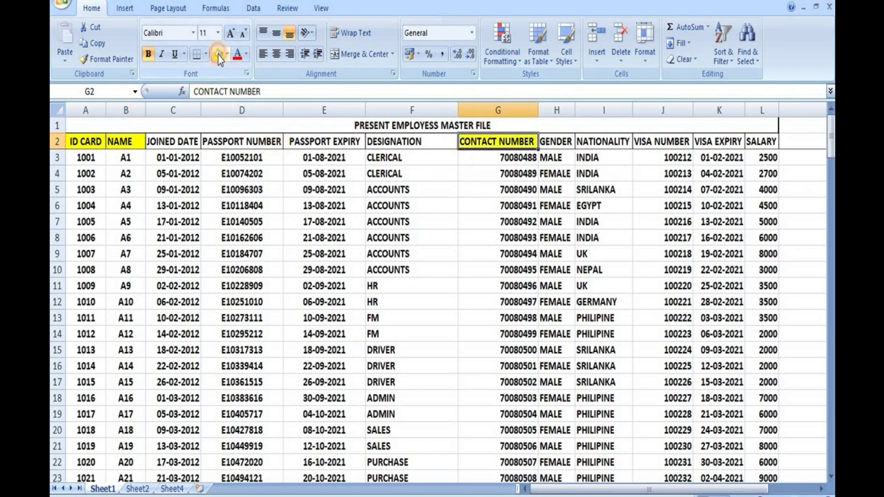
click(595, 143)
click(216, 56)
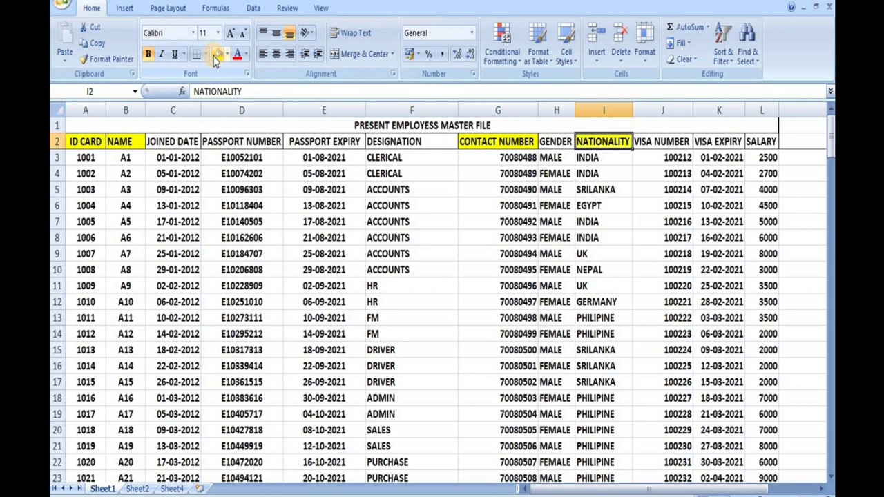
- Fill the VISA EXPIRY (K2) and SALARY (L2) headings yellow and check the data
click(702, 141)
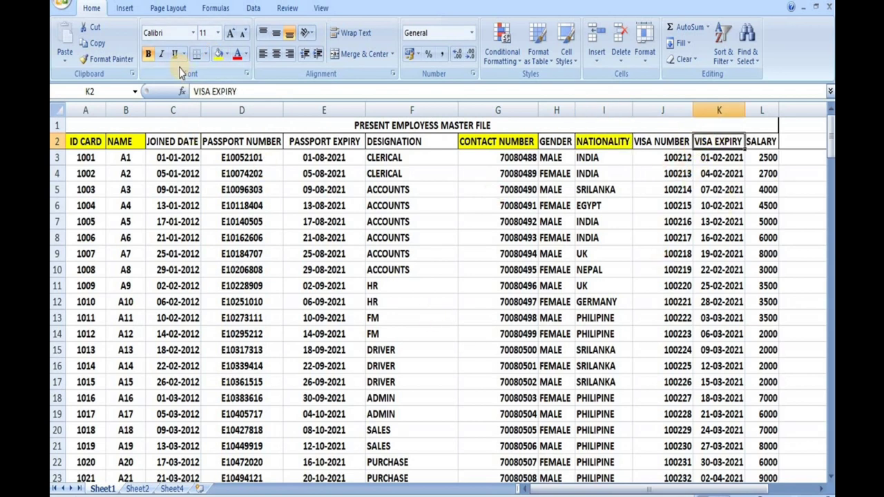
click(219, 55)
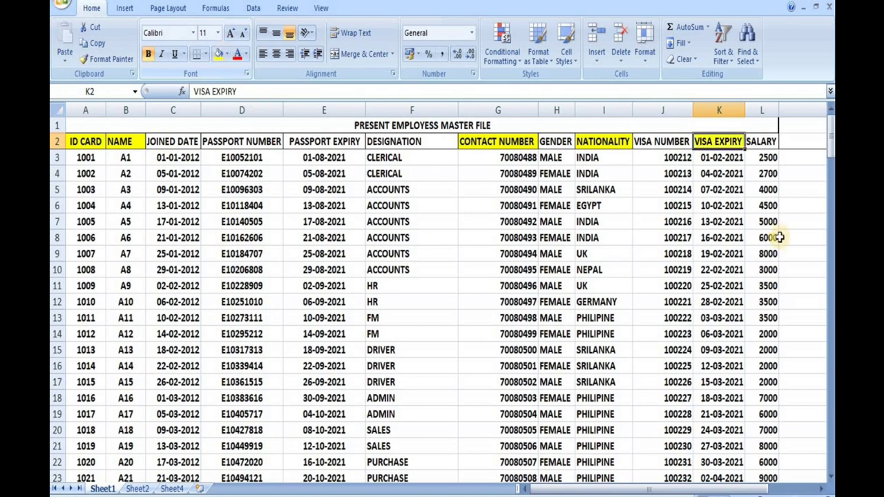
click(756, 143)
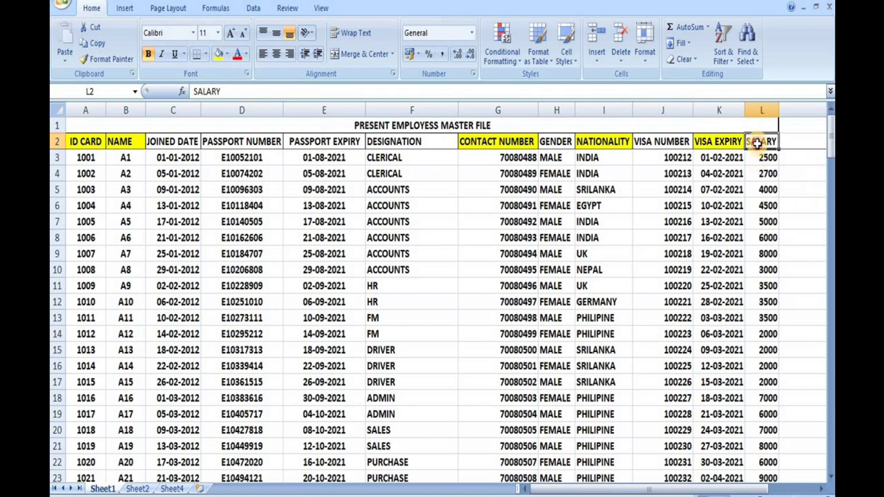
click(218, 55)
scroll(292, 349, down, 15)
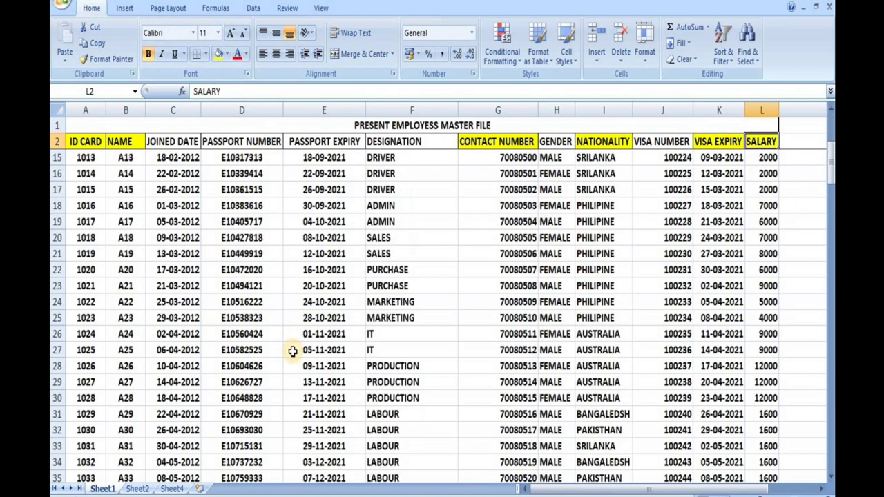
scroll(293, 371, down, 7)
scroll(295, 376, up, 20)
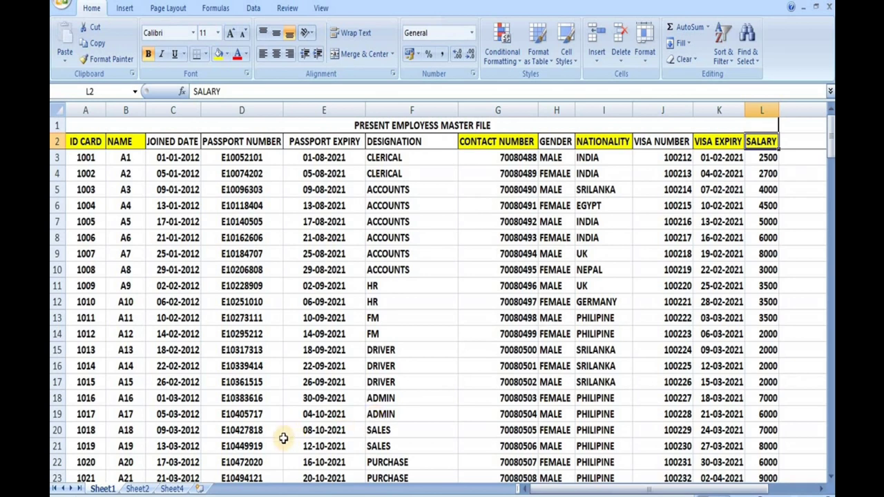
- On Sheet2, enter capitalised headers ID CARD, NAME and CONTACT across row 3
click(137, 489)
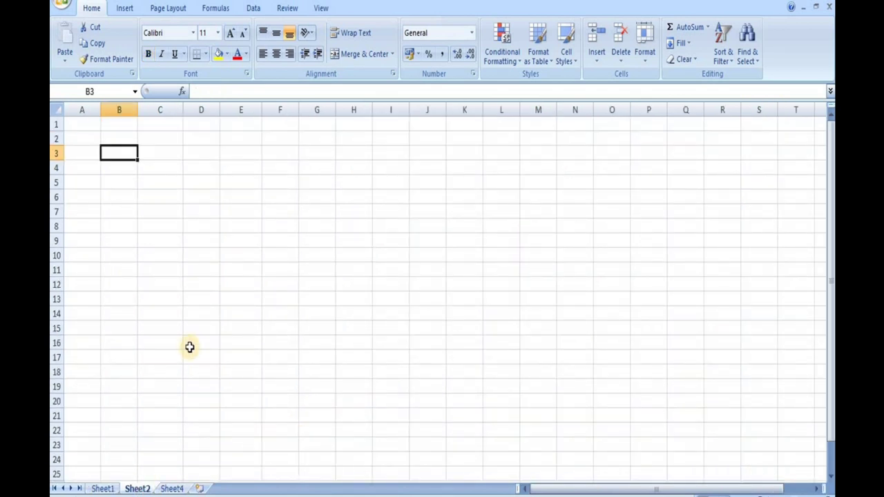
text(id ca)
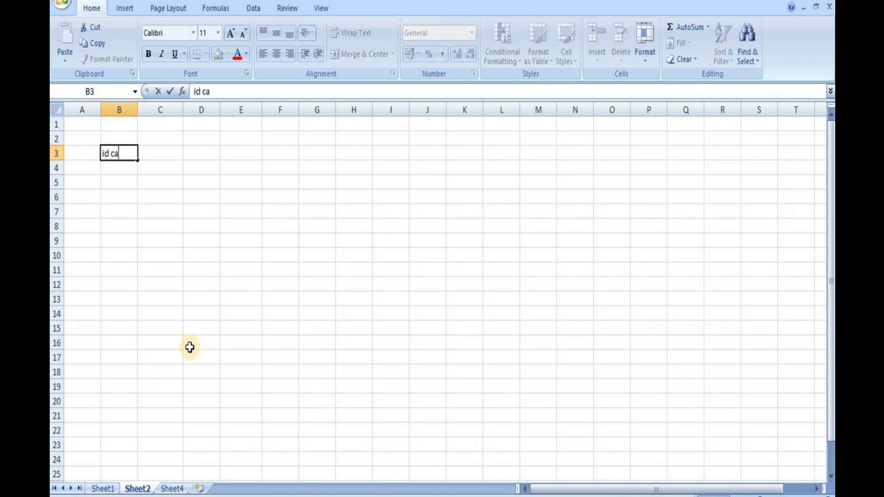
text(rd)
key(BackSpace)
key(BackSpace)
key(BackSpace)
key(BackSpace)
key(BackSpace)
key(BackSpace)
key(BackSpace)
key(Caps_Lock)
text(ID CARD)
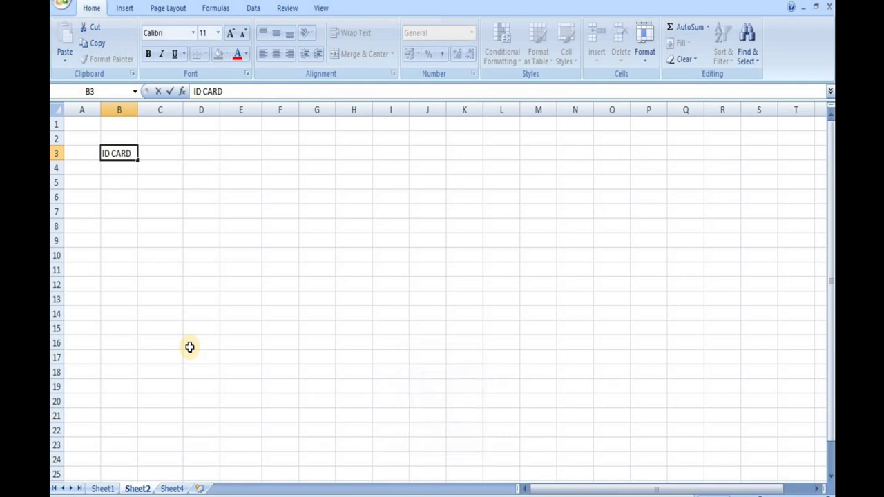
key(Tab)
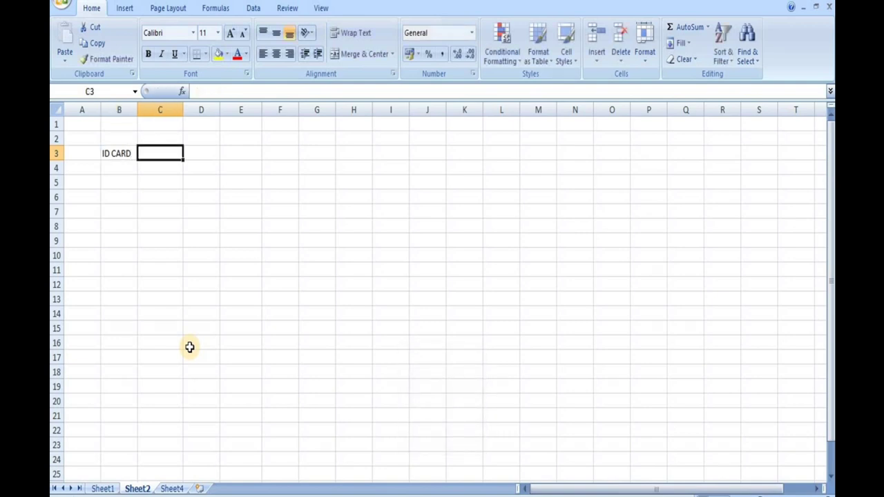
text(NAME)
key(Tab)
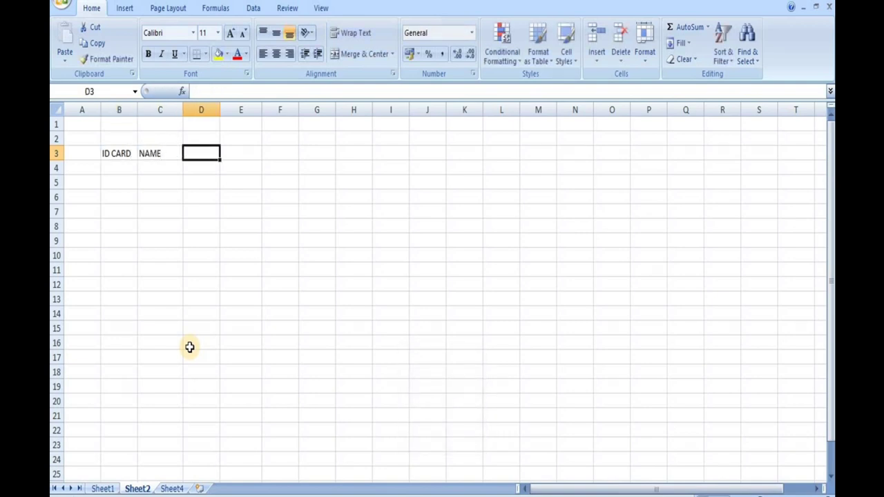
text(C)
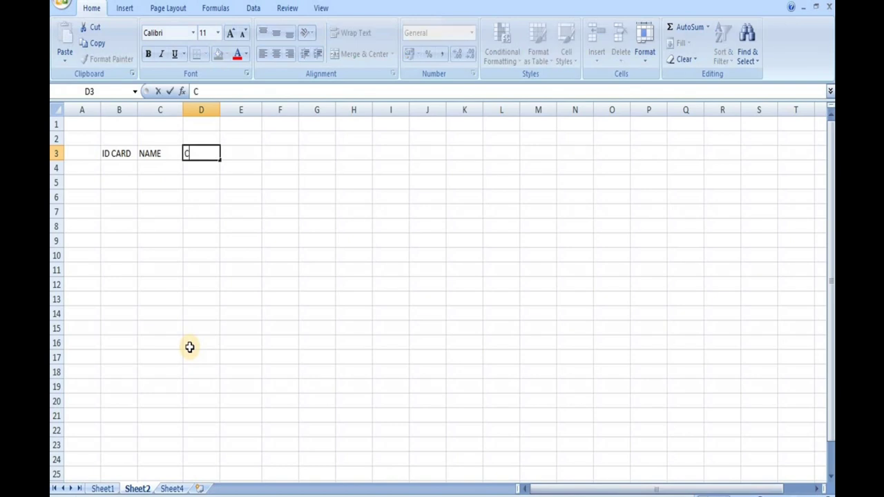
text(ONTACT)
key(Tab)
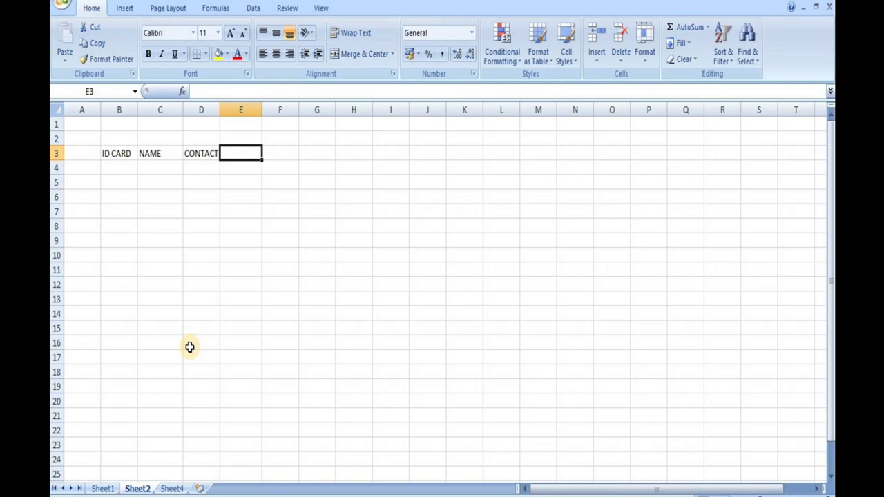
- Add the NATIONALITY, VISA EXP and SALARY headers to complete row 3
text(VIS)
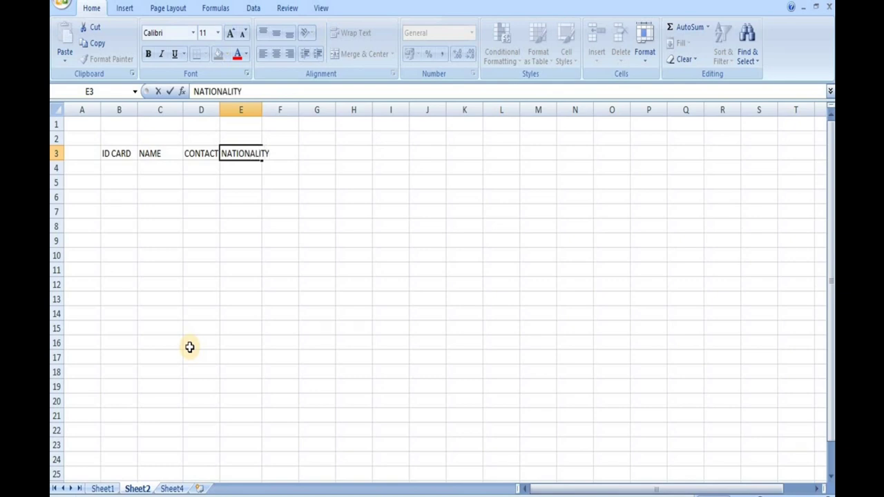
key(Tab)
text(VI)
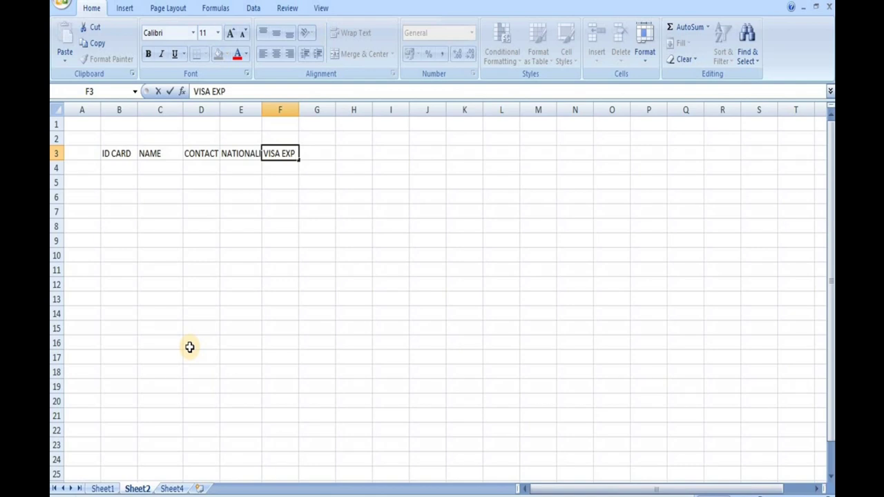
key(Tab)
text(S)
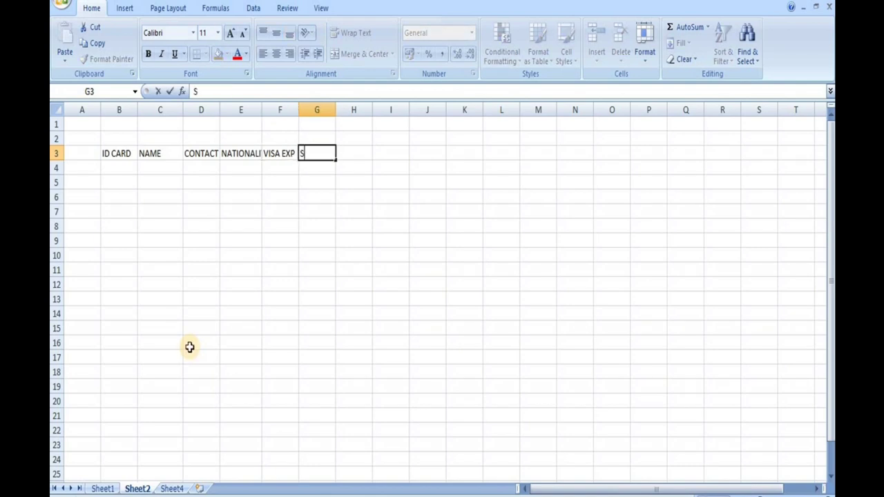
click(377, 338)
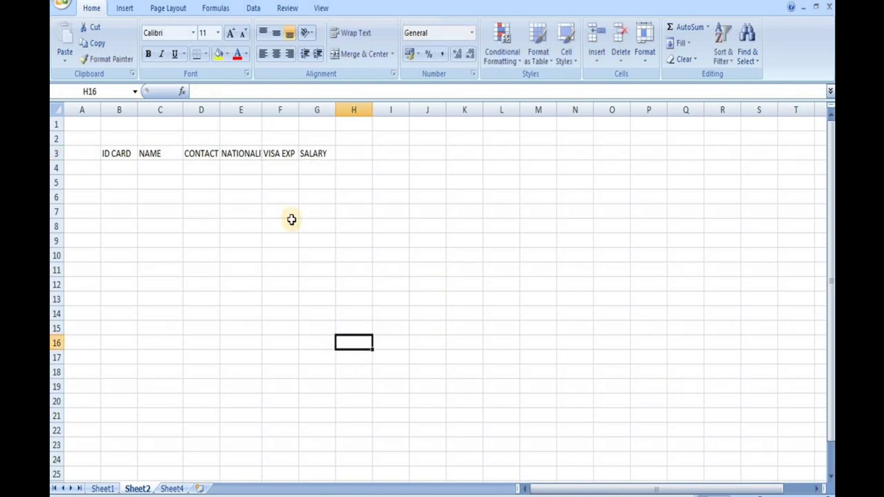
- Widen columns B, C, E and G to fit the headers, then select B3:G3
double_click(262, 109)
click(509, 223)
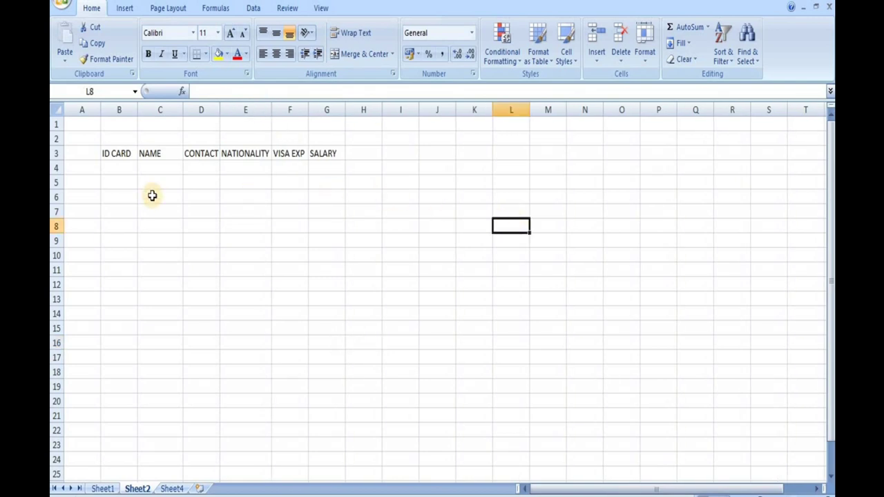
drag(136, 112, 427, 118)
click(447, 215)
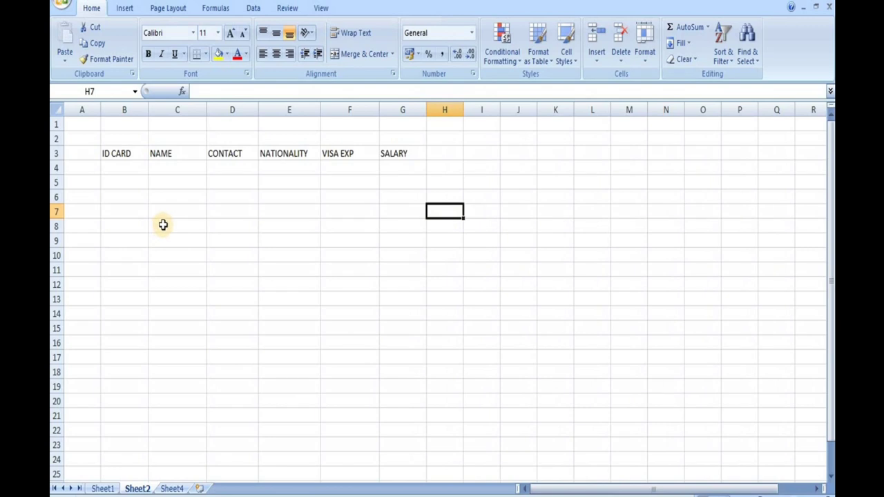
drag(120, 151, 417, 160)
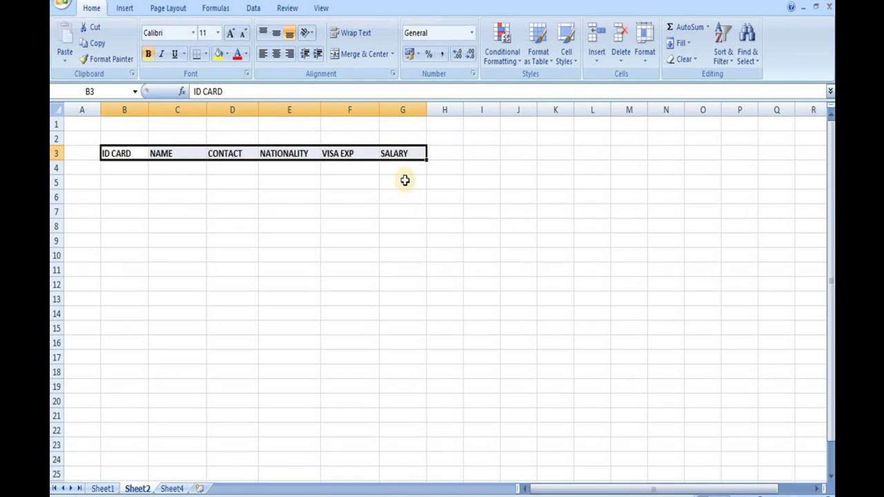
click(371, 241)
key(ctrl+a)
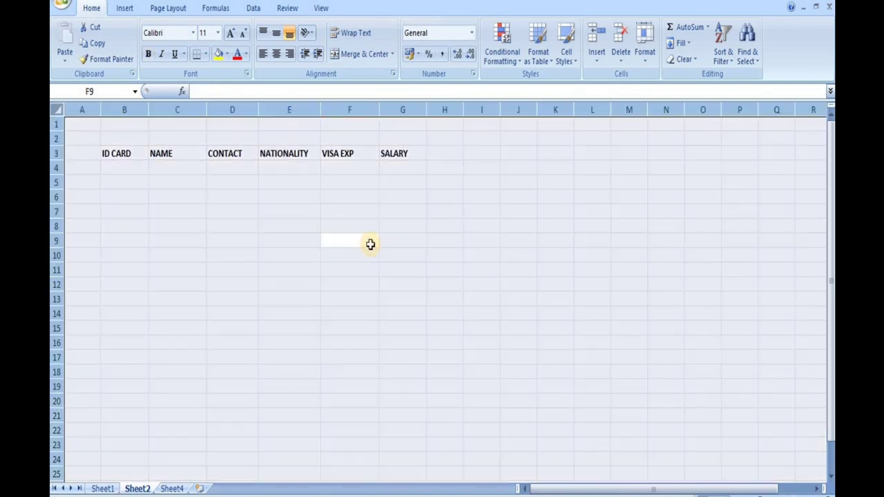
click(228, 54)
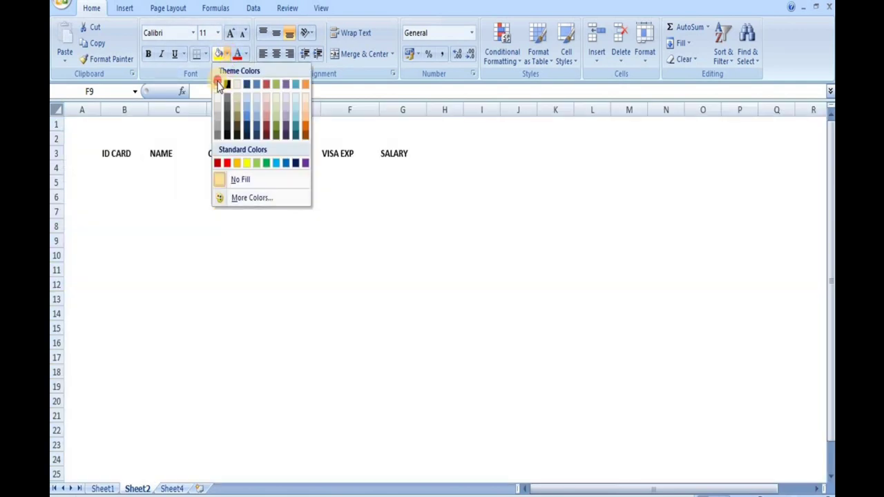
click(219, 84)
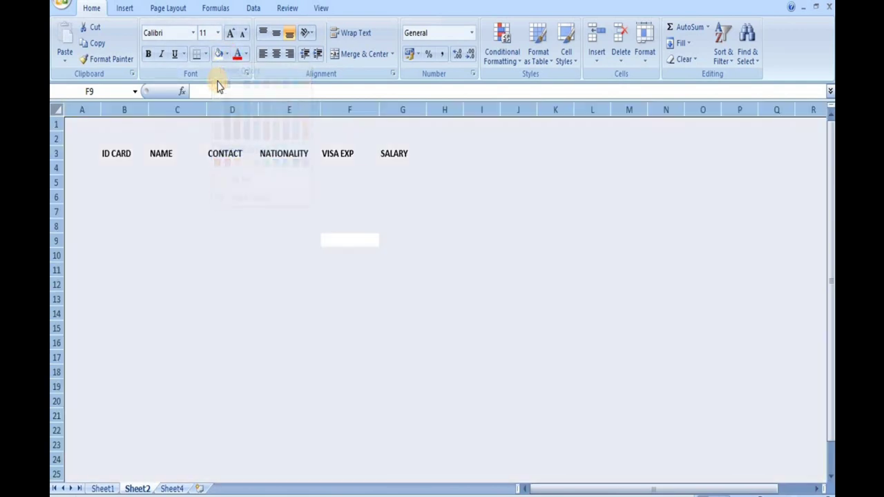
click(185, 241)
click(112, 165)
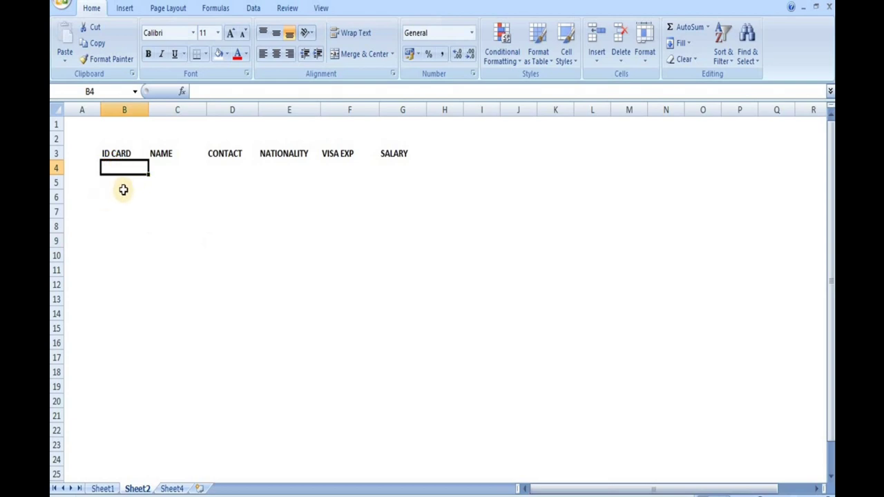
click(122, 183)
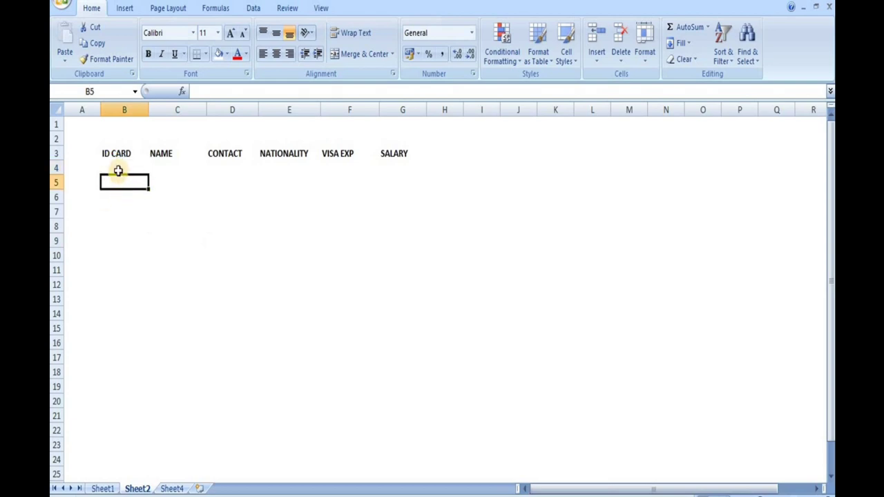
click(110, 170)
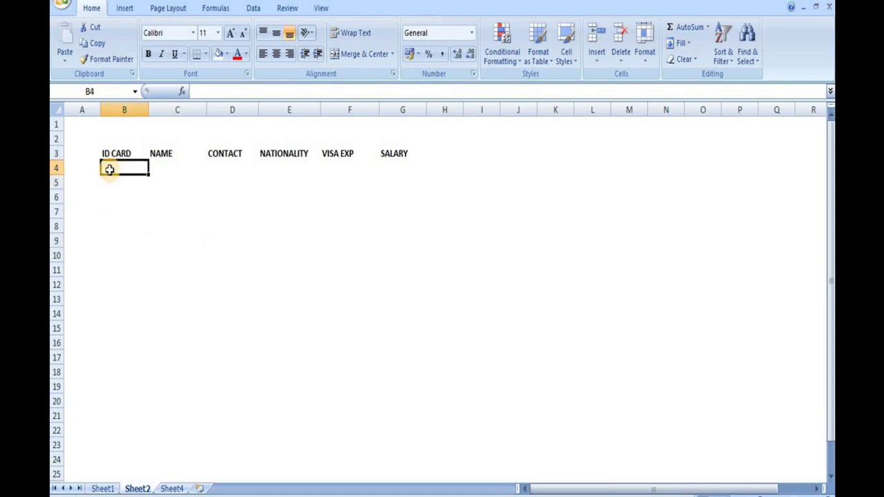
click(118, 251)
click(118, 178)
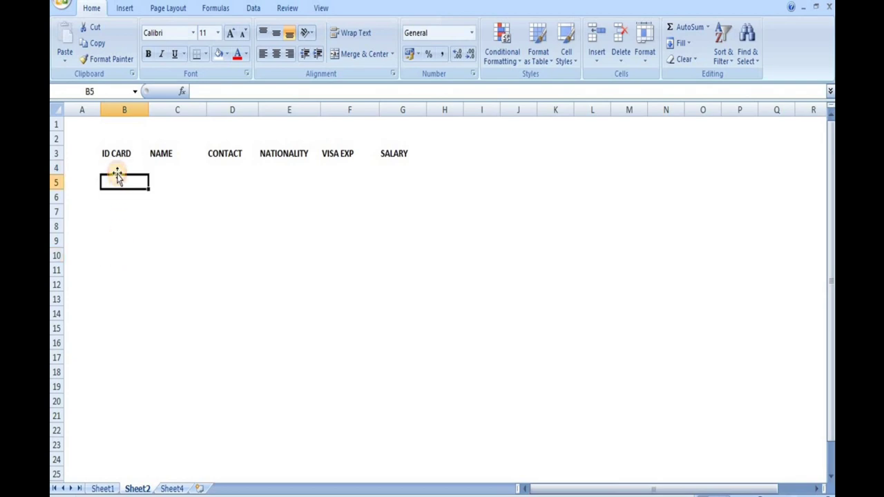
click(116, 165)
text(10)
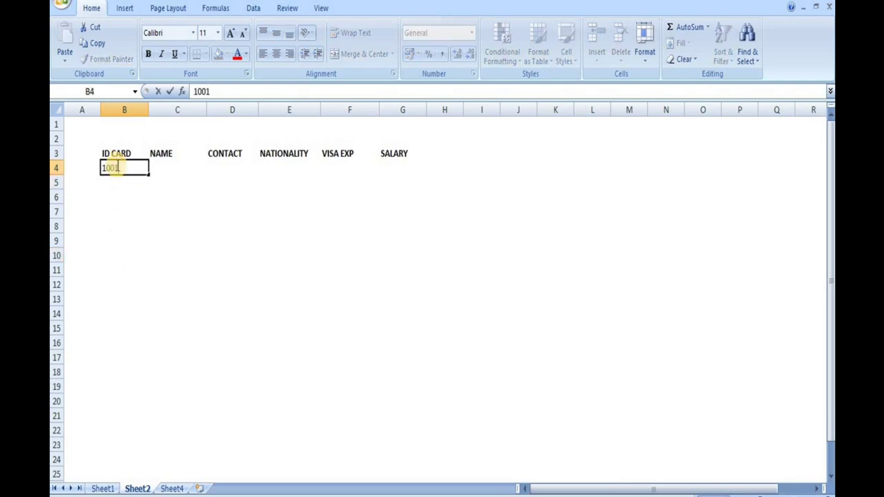
text(01)
key(Tab)
key(Tab)
key(Tab)
key(Tab)
key(Tab)
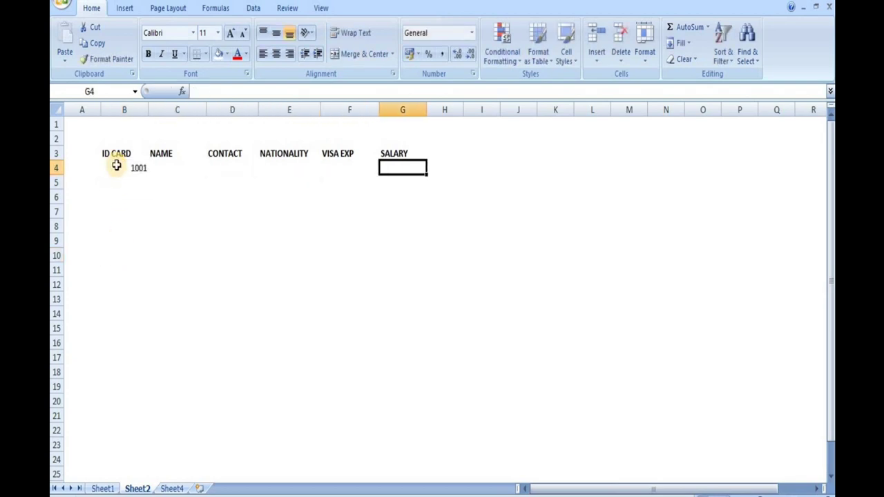
key(Left)
key(Left)
key(Left)
key(Left)
key(Left)
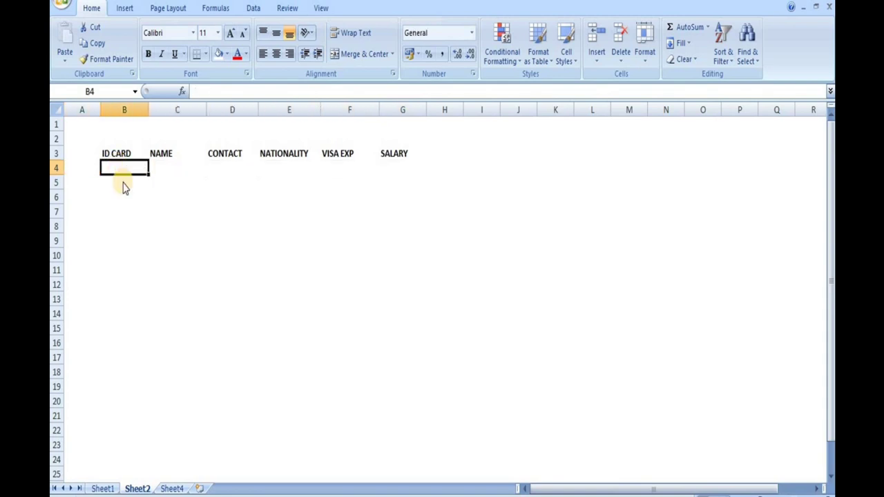
click(156, 173)
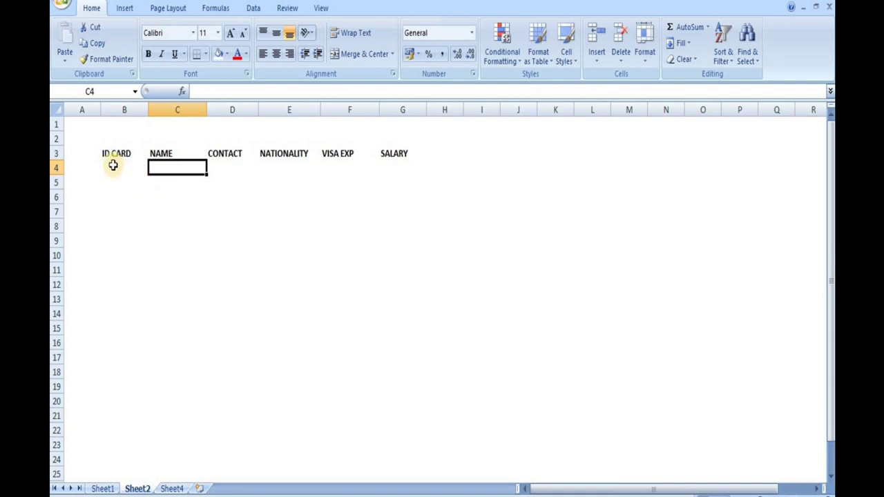
click(113, 167)
click(156, 171)
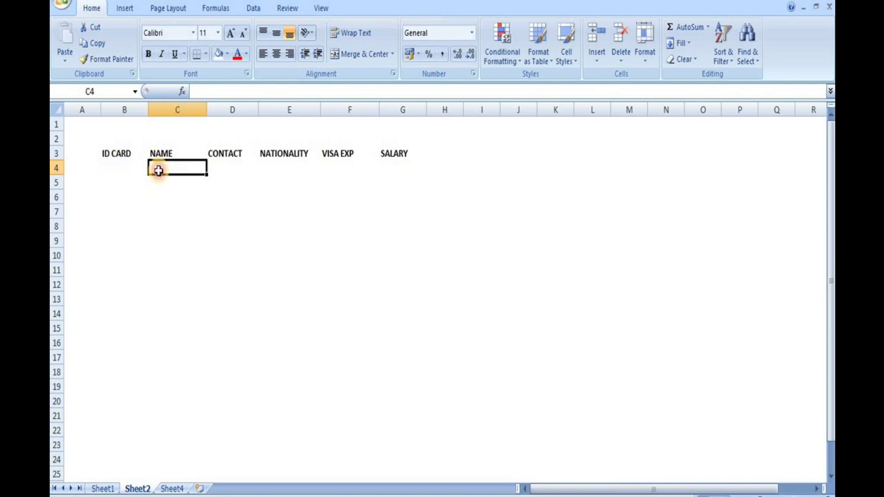
click(214, 168)
click(277, 166)
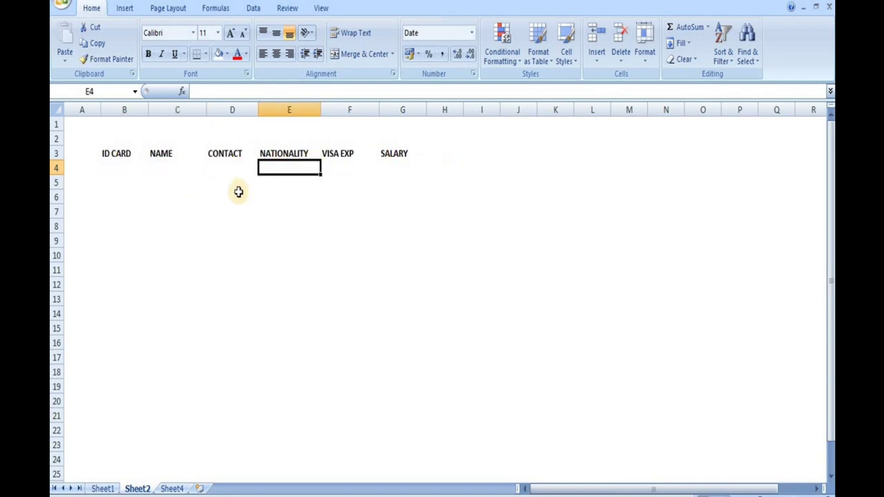
click(156, 167)
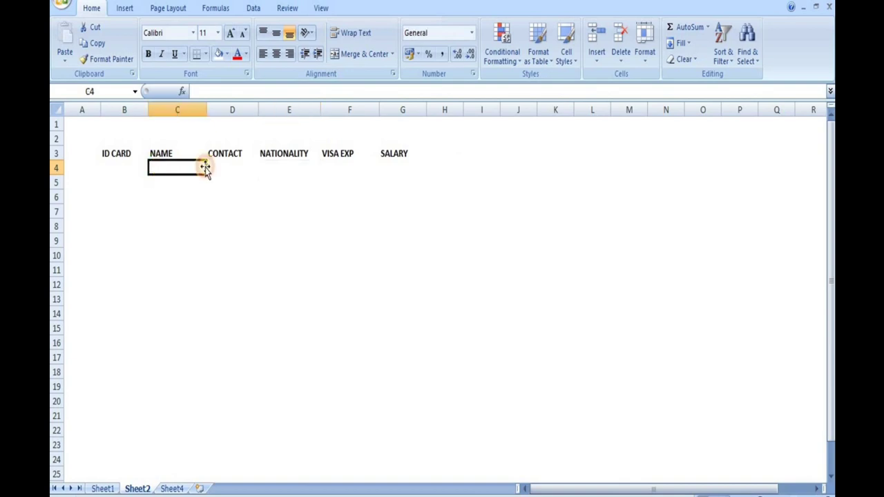
click(231, 170)
click(273, 167)
click(346, 172)
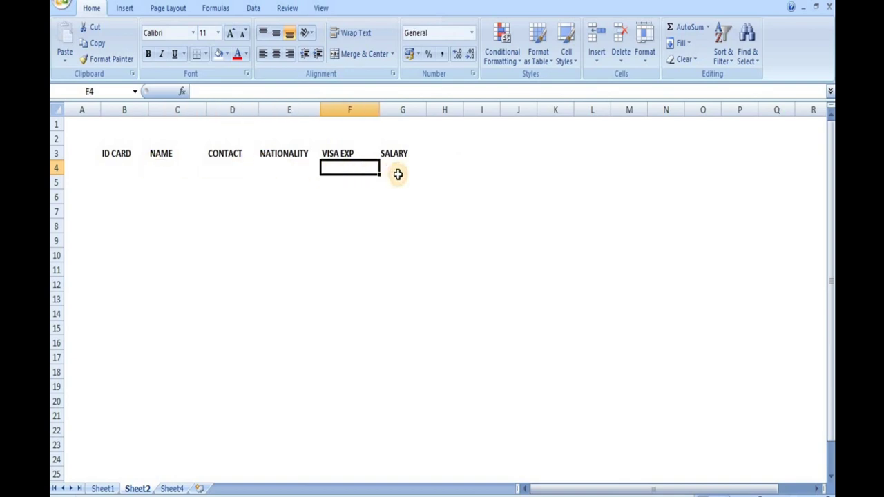
click(397, 173)
click(153, 167)
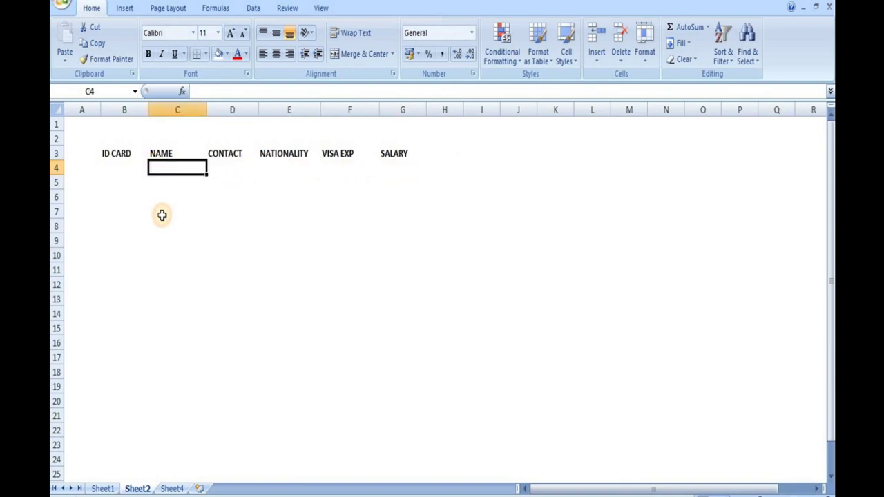
- Begin =VLOOKUP(B4, in cell C4 and go to Sheet1 for the lookup table
text(=)
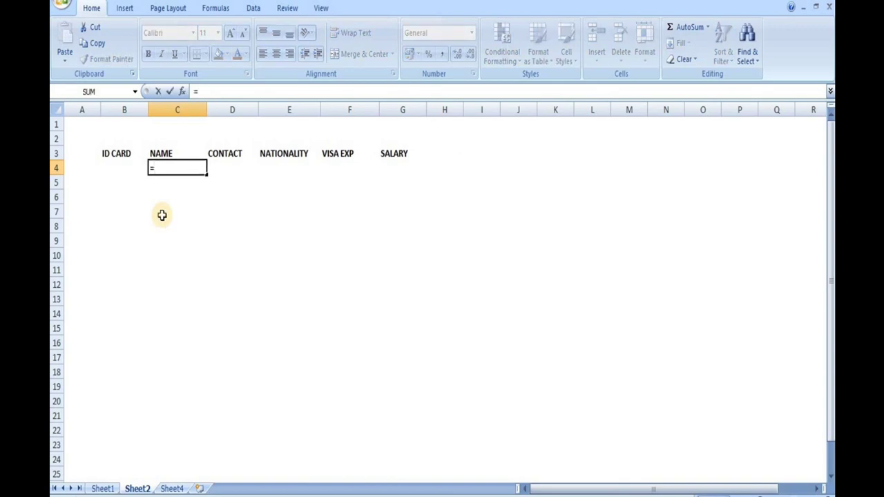
text(V)
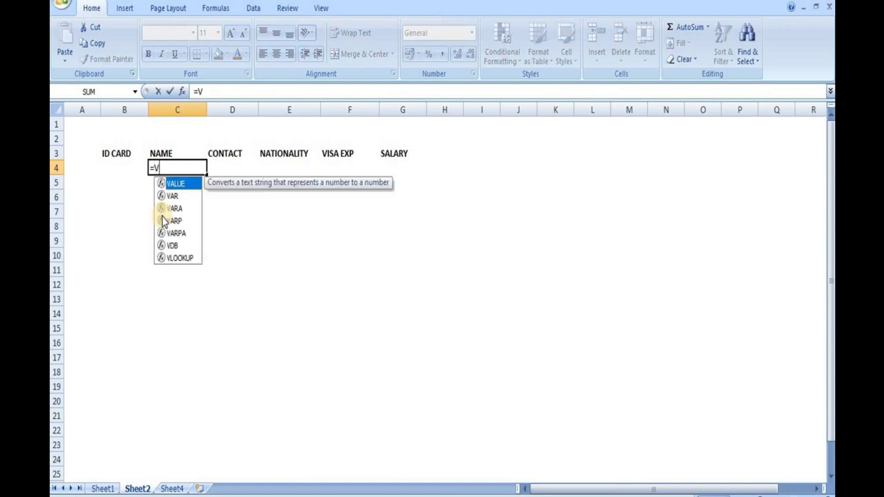
text(L)
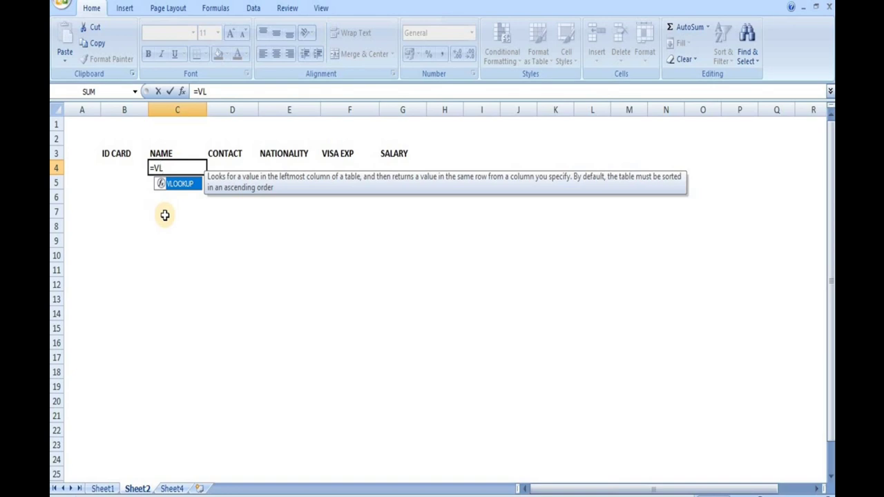
double_click(180, 187)
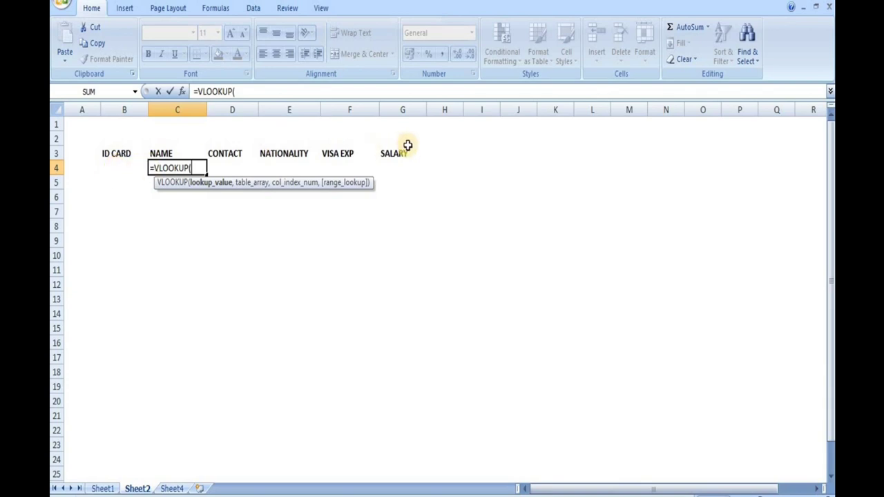
click(114, 170)
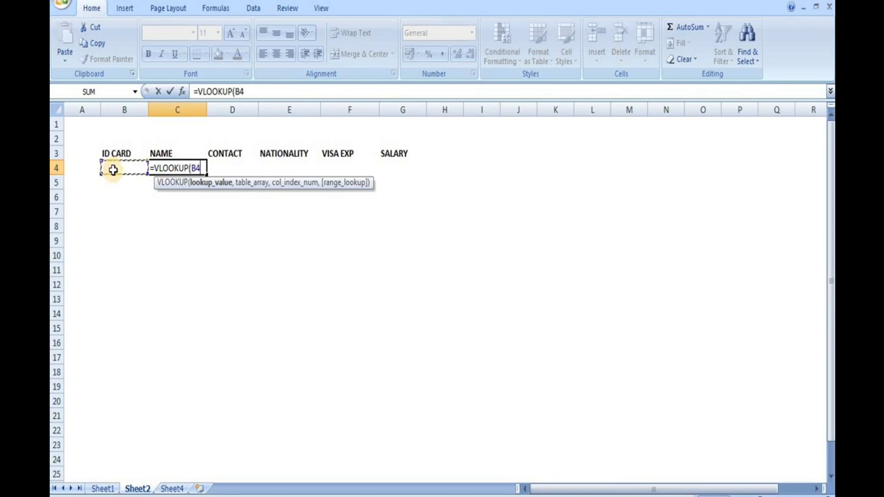
text(,)
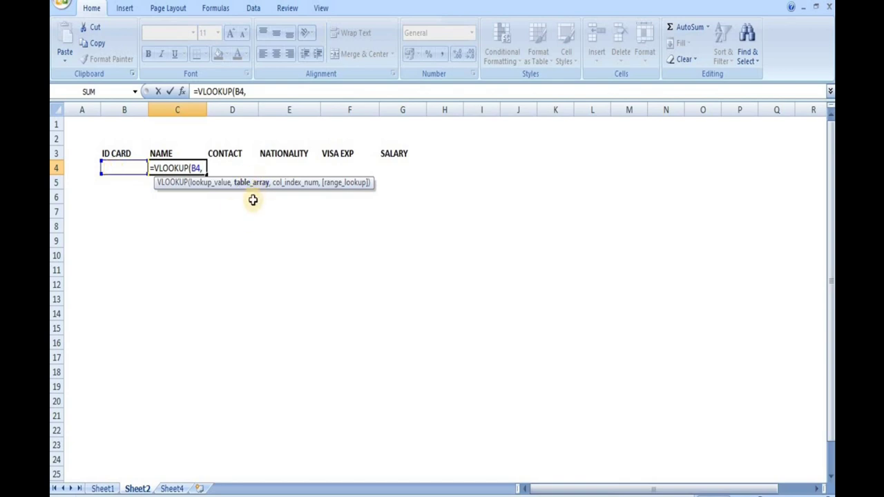
click(105, 489)
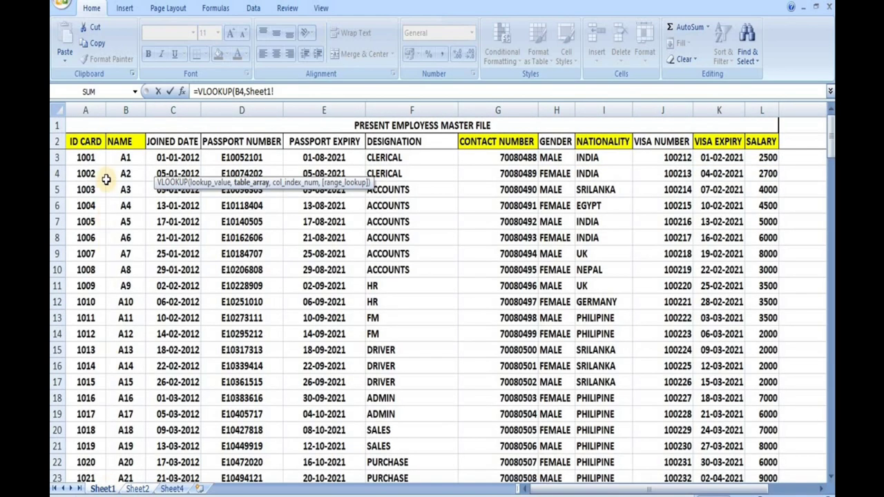
- Complete C4's lookup with table Sheet1!A3:L163, column index 2 and FALSE
drag(80, 159, 722, 448)
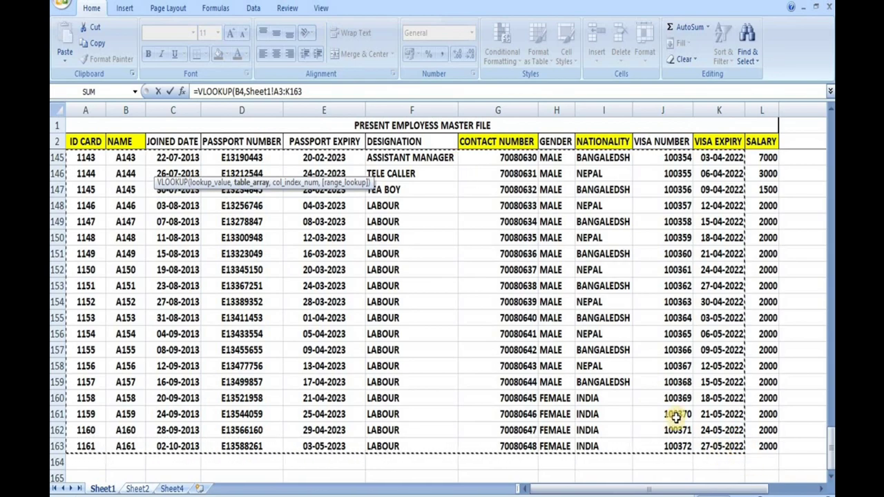
scroll(728, 415, up, 6)
scroll(674, 414, up, 20)
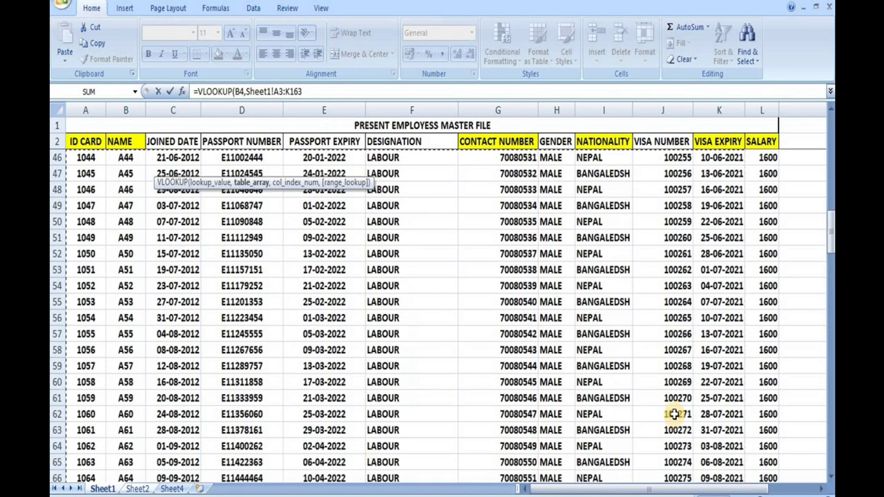
scroll(675, 414, up, 1)
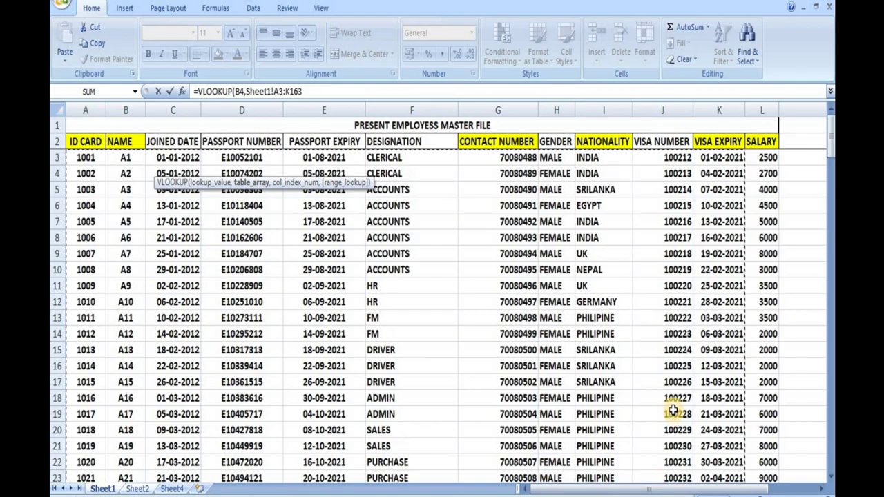
click(83, 157)
drag(82, 157, 750, 448)
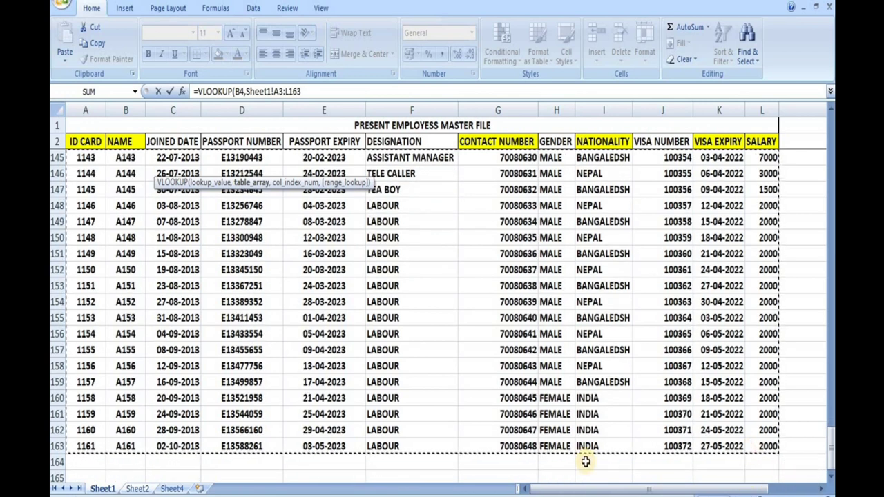
click(323, 89)
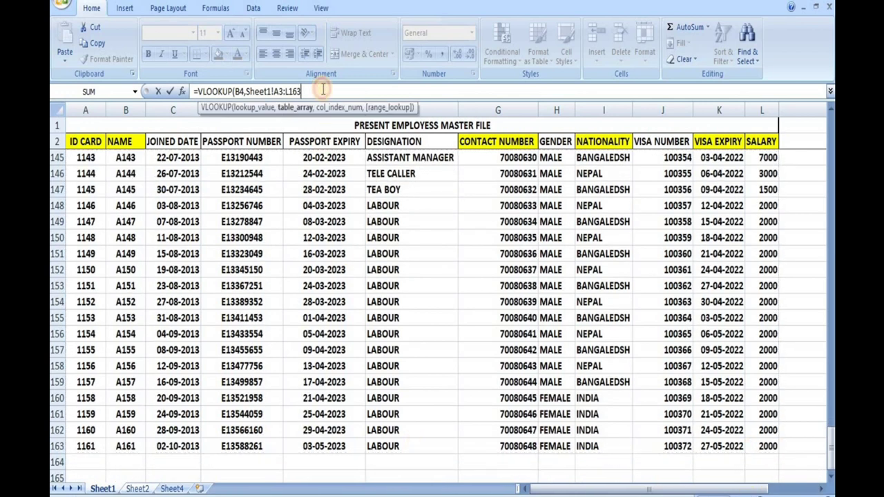
text(,2)
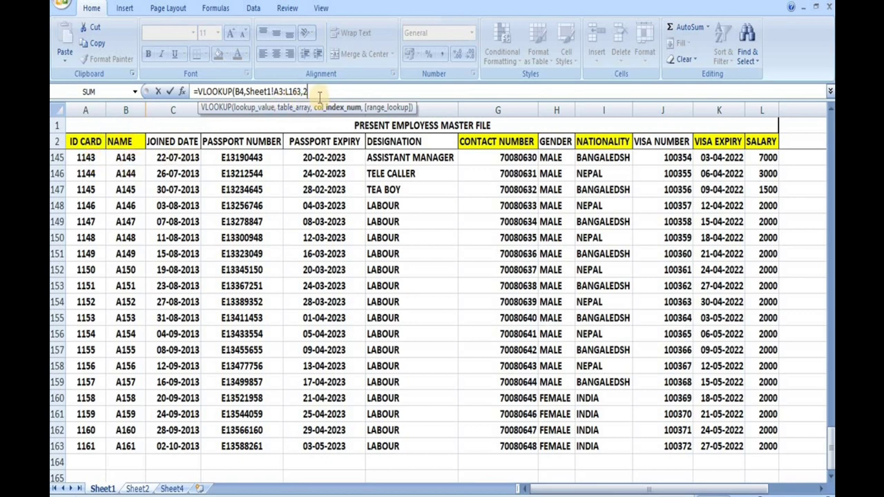
text(,)
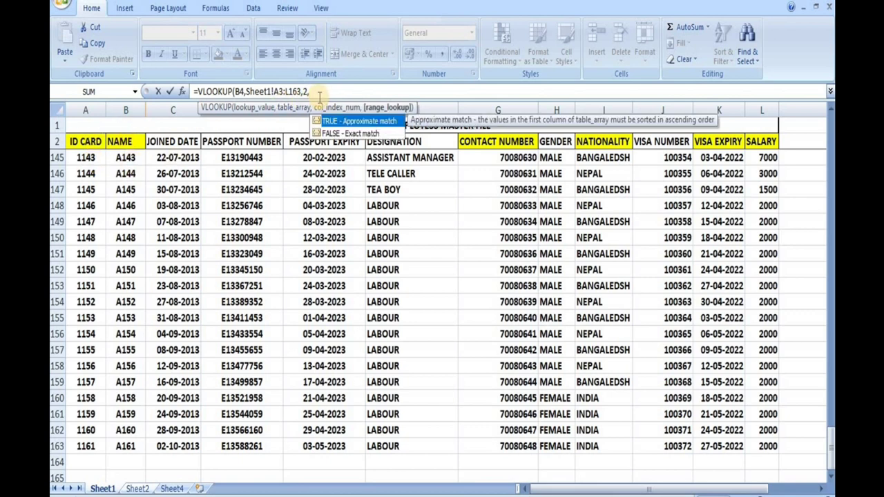
double_click(346, 134)
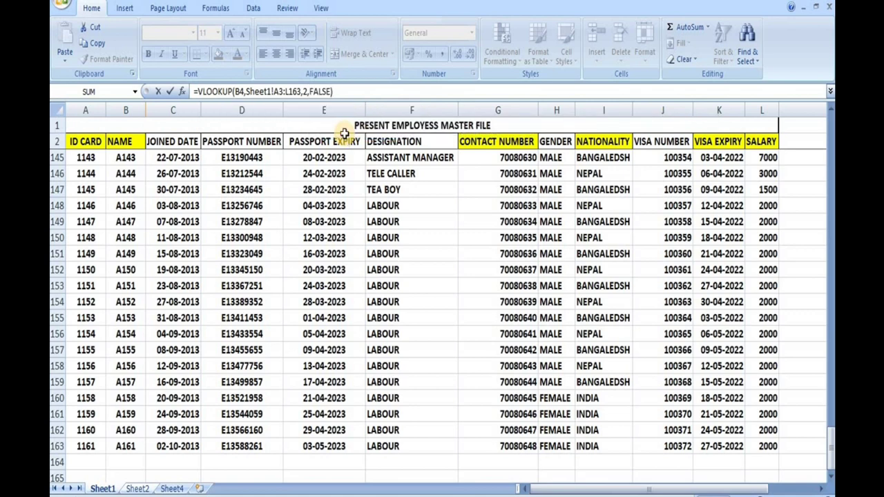
key(Return)
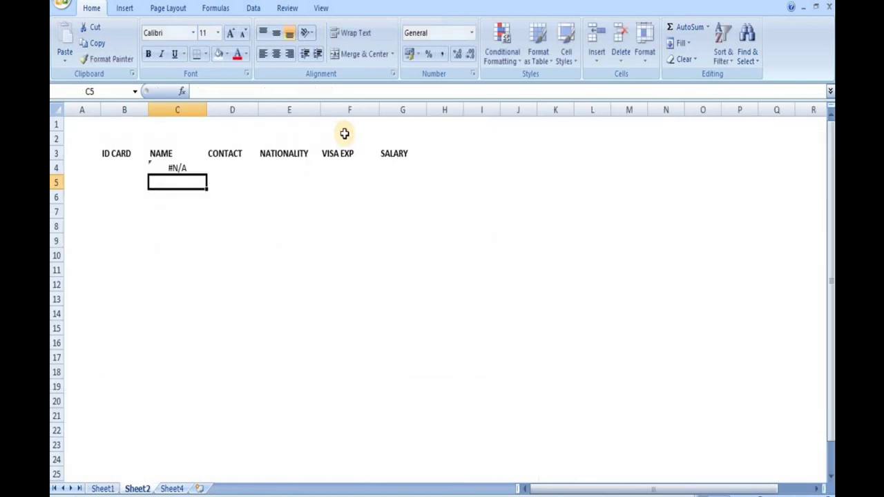
- Enter ID card 1001 in B4 so C4 returns the name A1
click(176, 168)
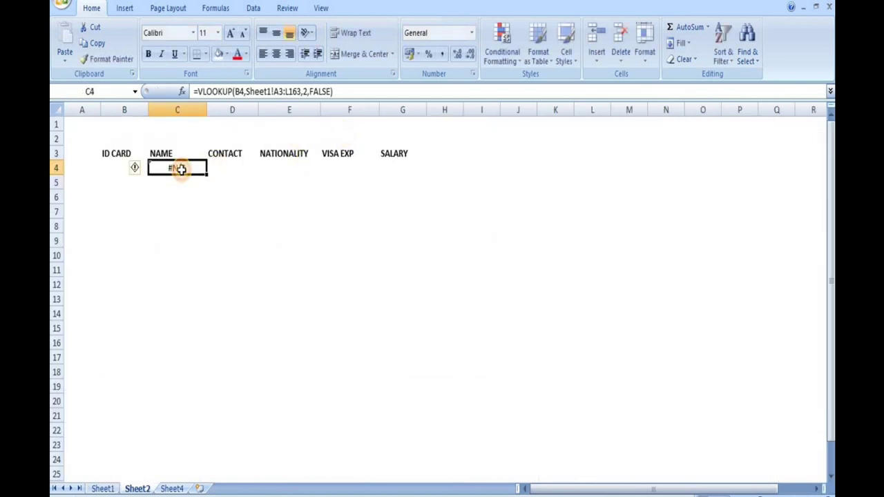
click(115, 168)
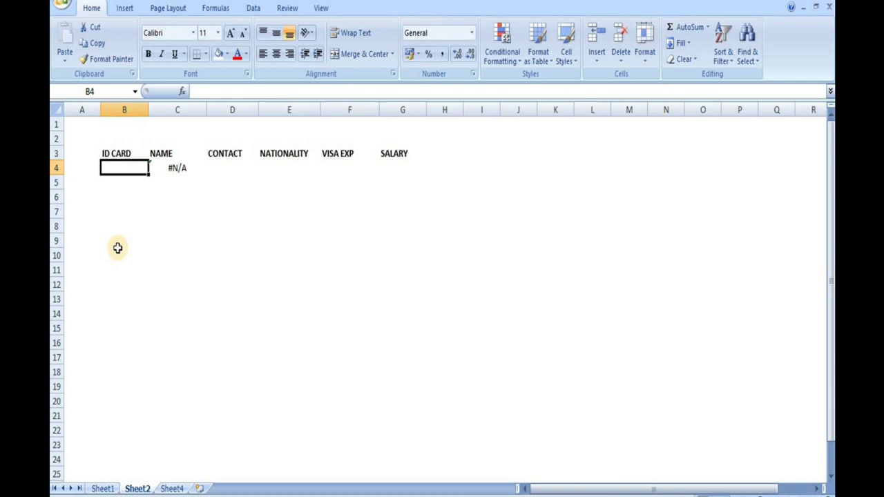
text(1001)
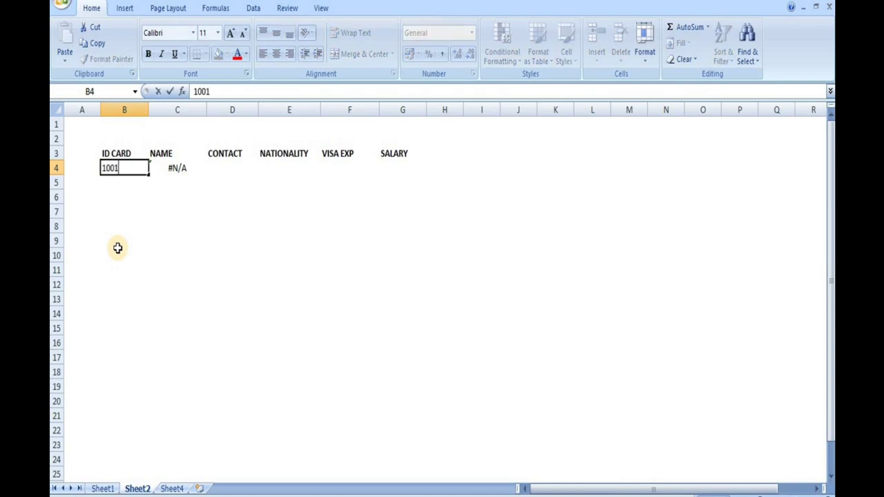
click(216, 253)
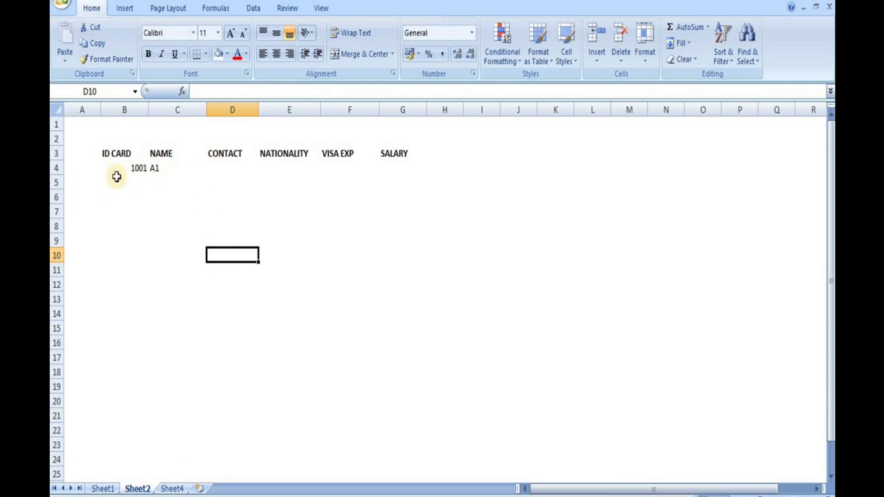
- Centre-align row 4 cells B4:G4, then select the CONTACT cell D4
drag(118, 174, 401, 168)
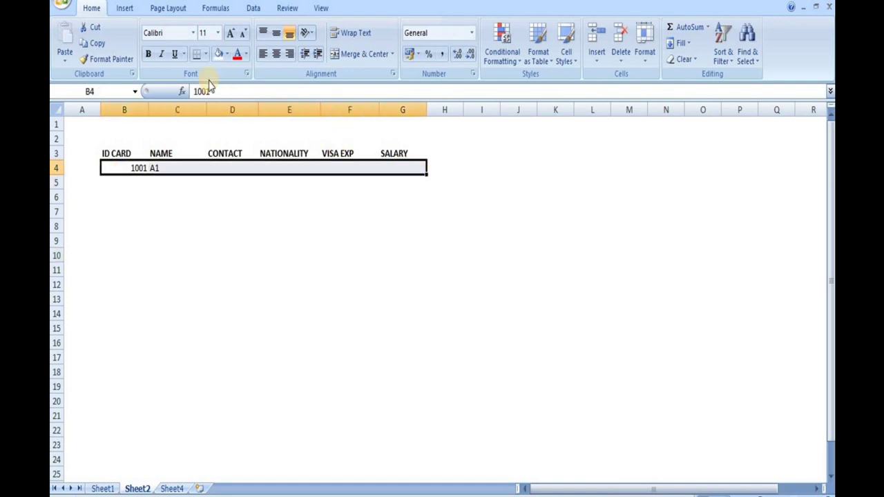
click(280, 58)
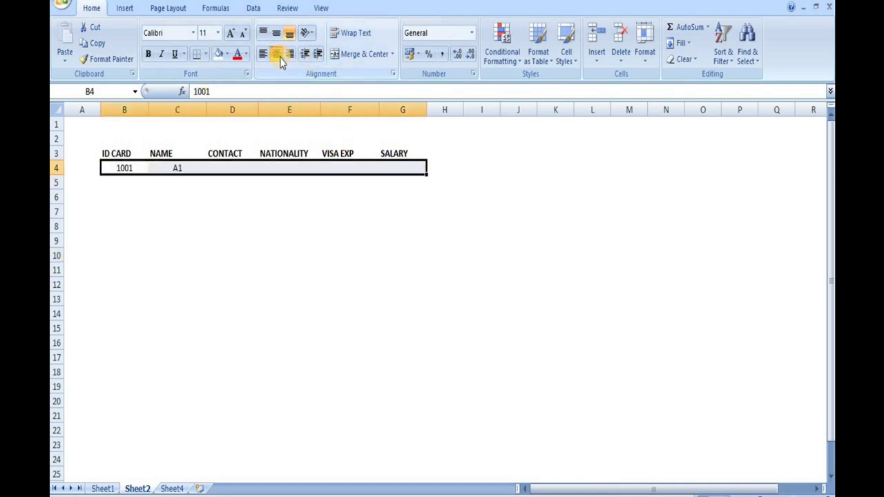
click(286, 359)
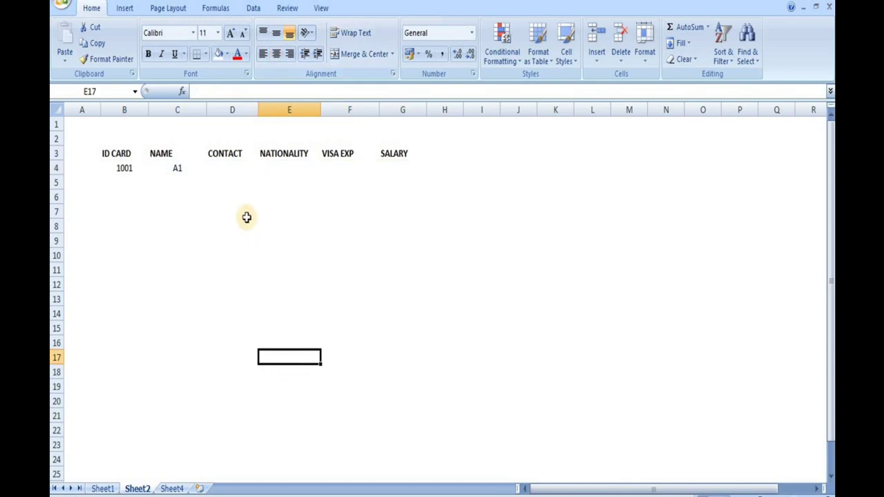
click(228, 171)
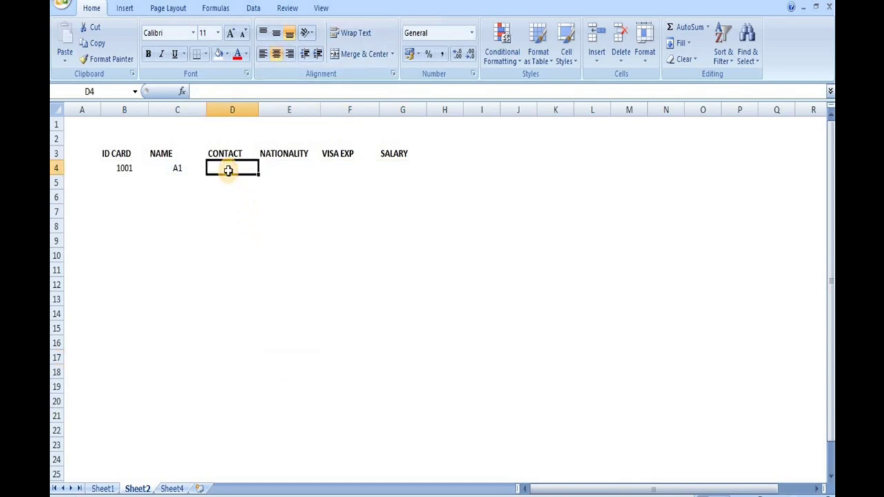
- Start =VLOOKUP(B4, in the CONTACT cell D4 and go to Sheet1
text(=)
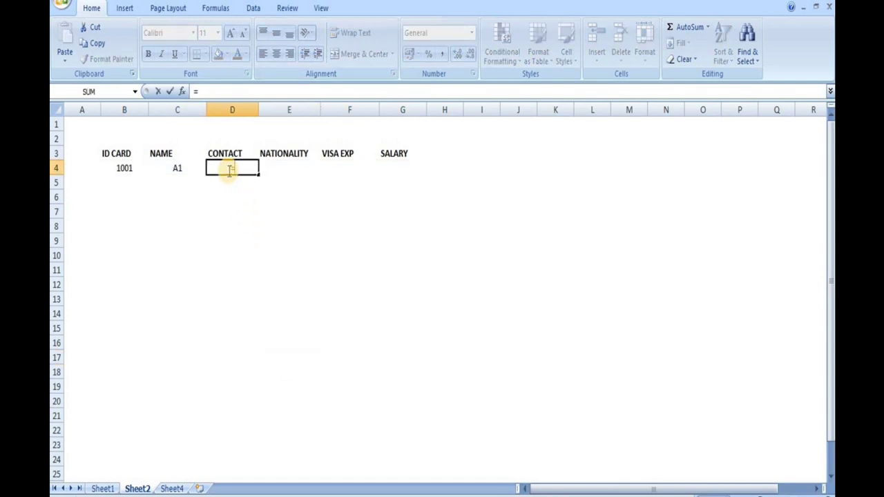
text(VL)
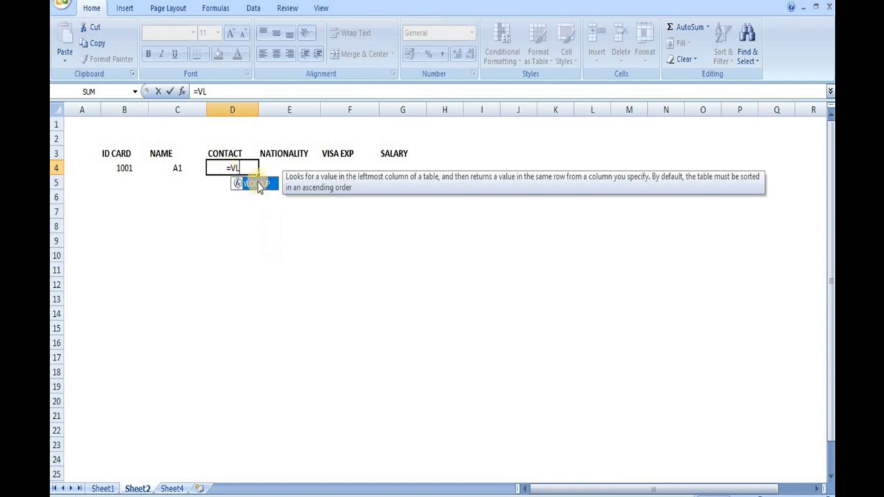
double_click(259, 185)
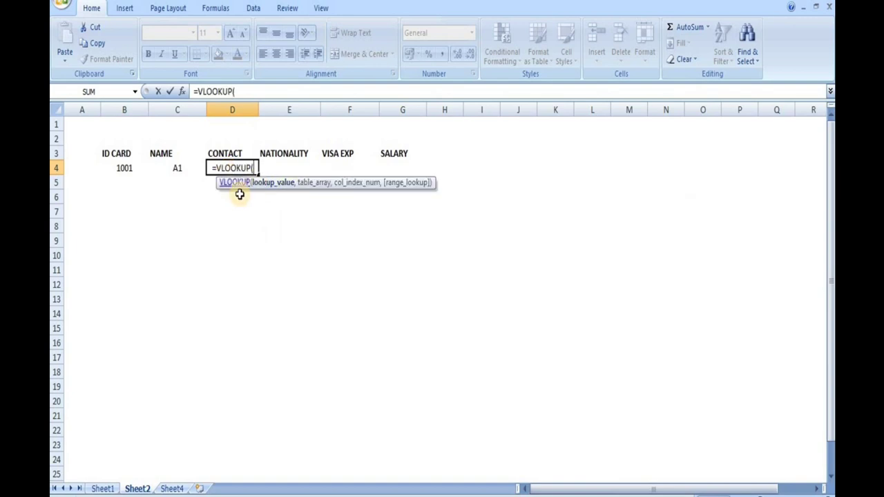
click(119, 169)
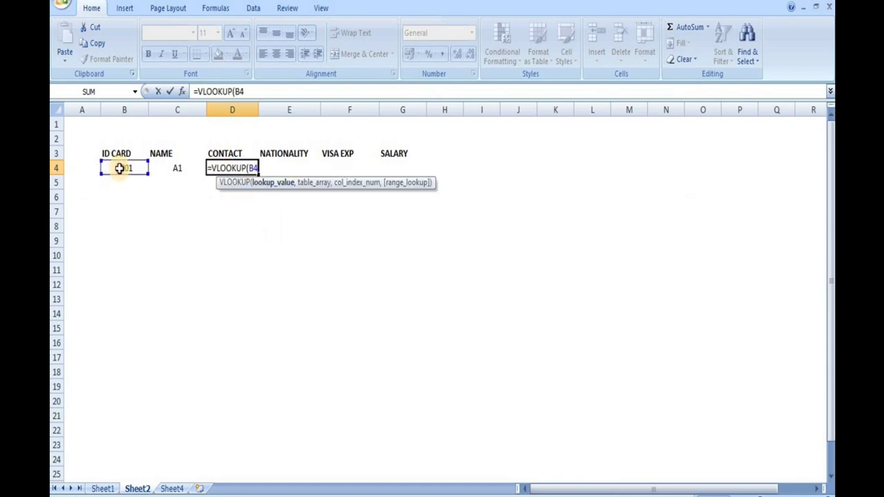
text(,)
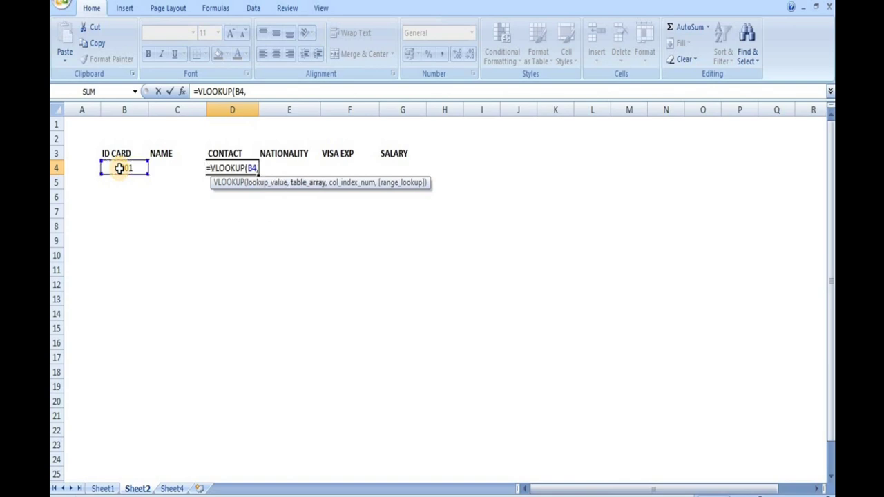
click(103, 489)
- Add the Sheet1!A3:L163 range, column index 7 and exact match FALSE
scroll(95, 239, up, 14)
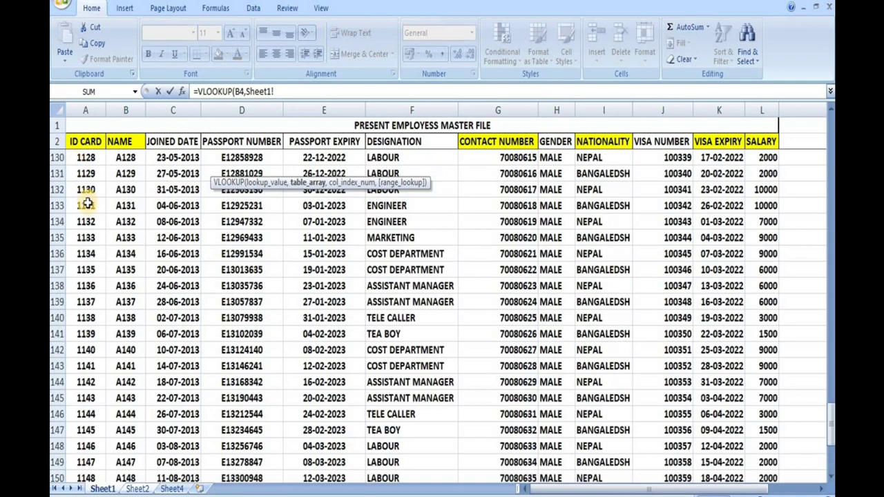
scroll(95, 239, up, 20)
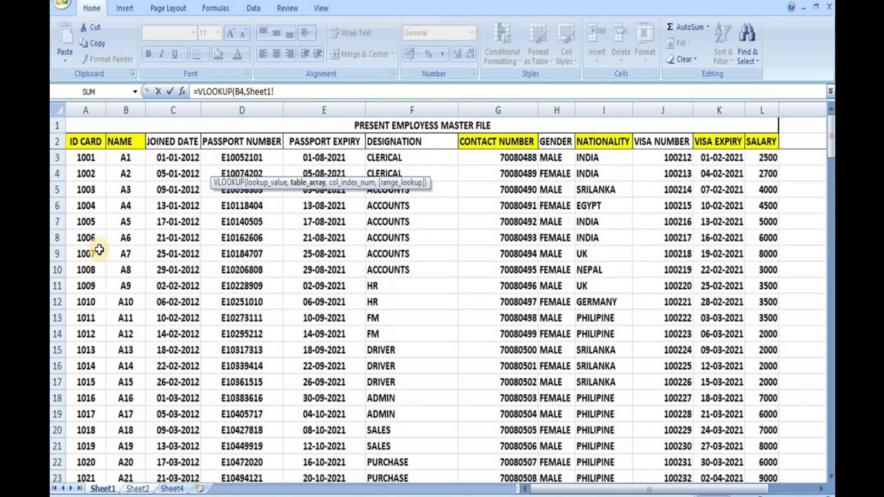
drag(85, 158, 752, 414)
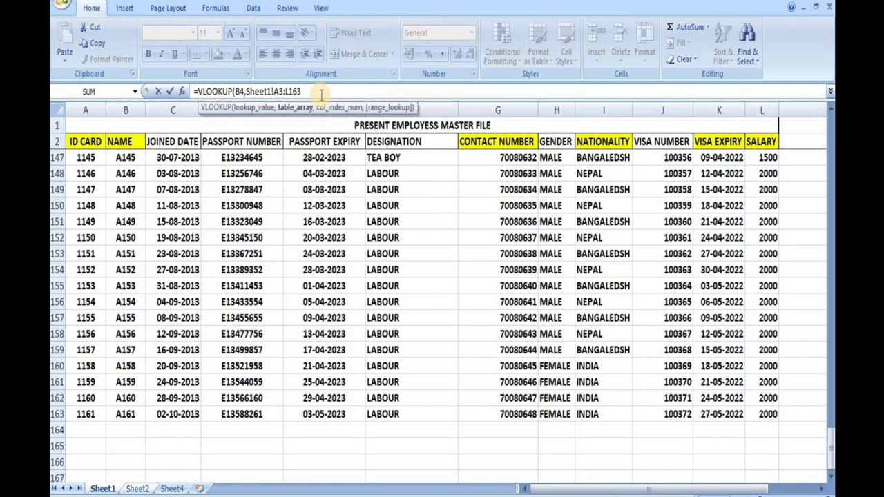
text(,)
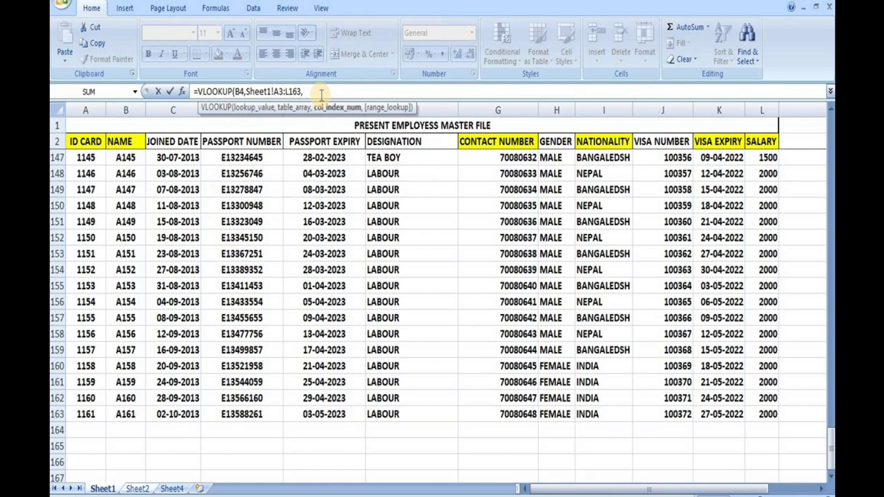
scroll(176, 259, up, 20)
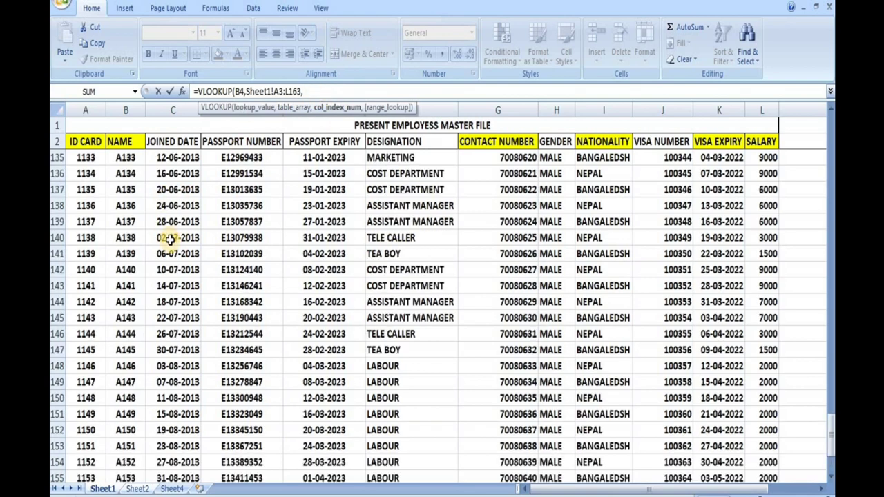
scroll(181, 261, up, 20)
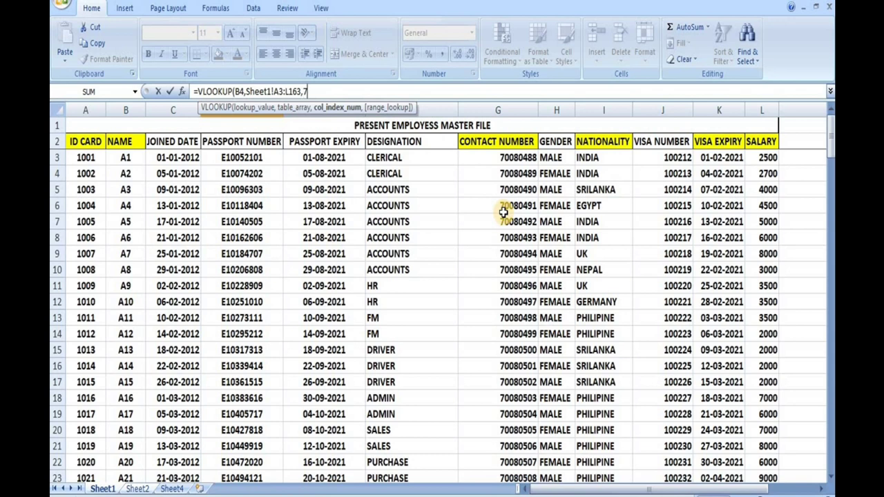
text(,)
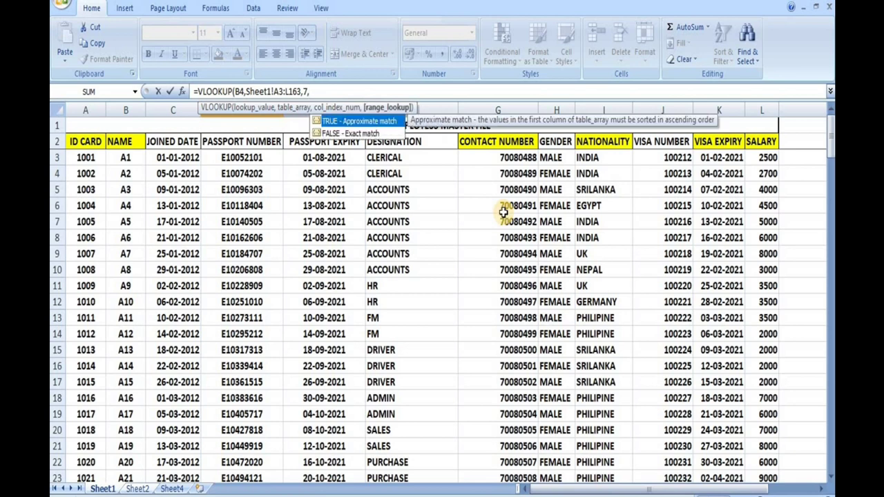
double_click(379, 132)
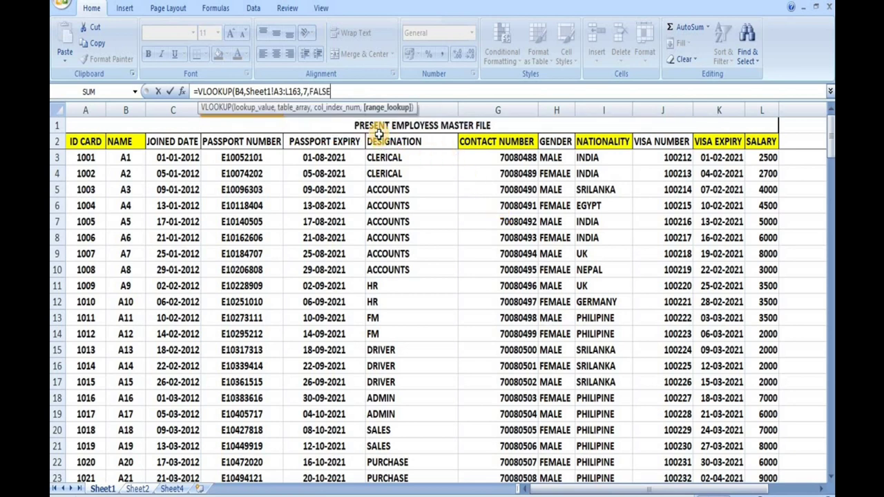
- Commit the CONTACT formula showing 70080488, then select E4 and check Sheet1's column order
key(Return)
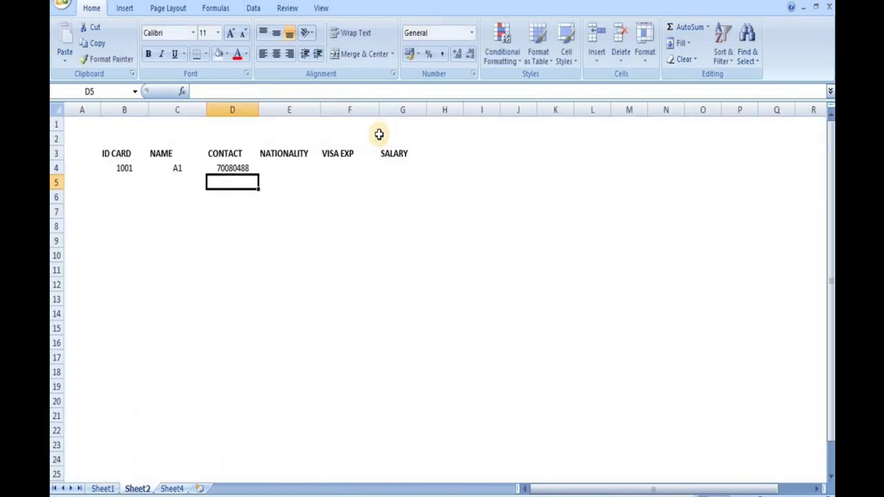
click(271, 297)
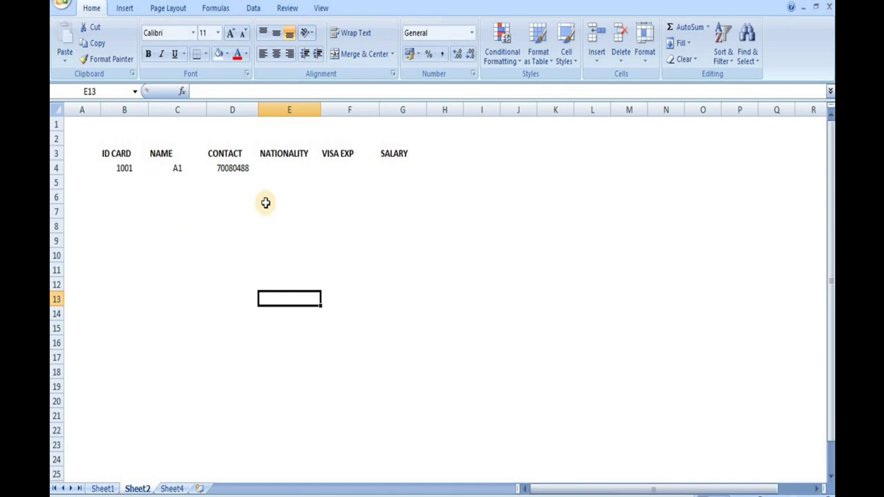
click(279, 167)
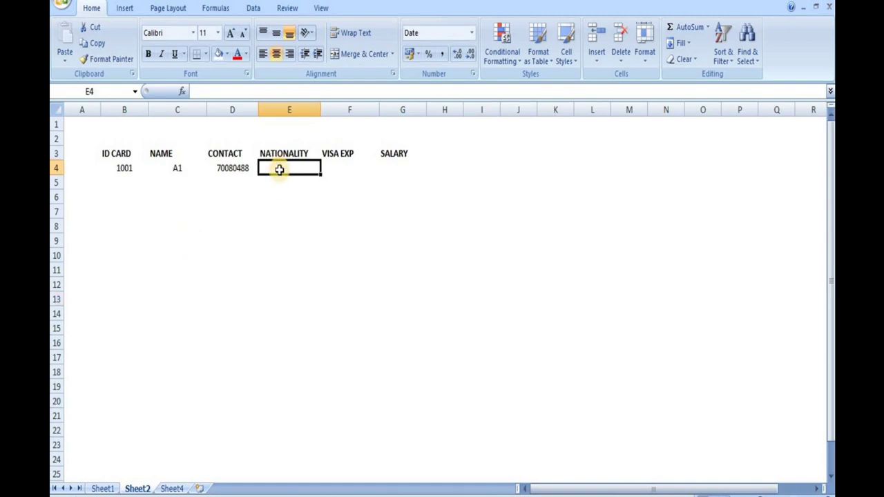
click(102, 488)
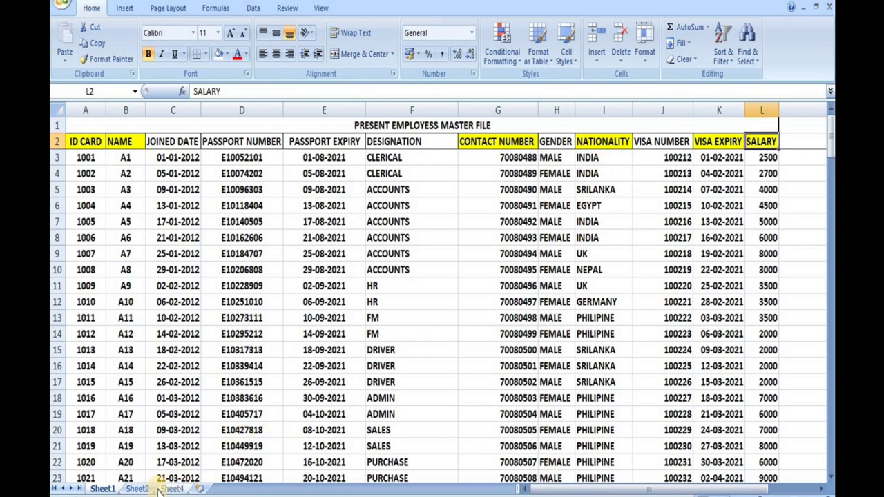
click(137, 489)
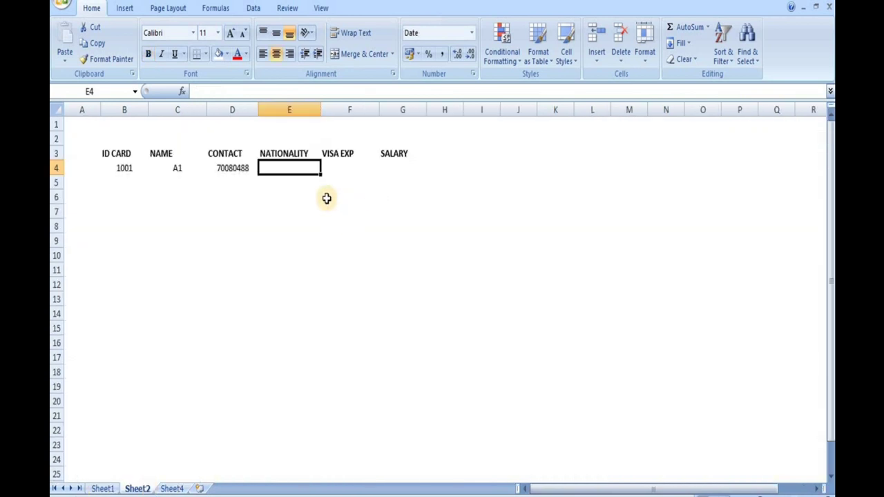
- Start =VLOOKUP(B4,Sheet1!A3:L163 in the NATIONALITY cell E4
text(=VLU)
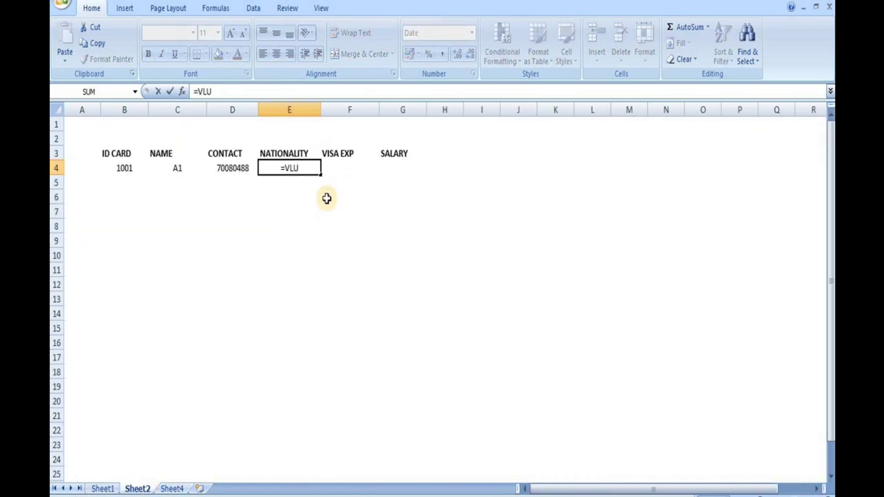
key(BackSpace)
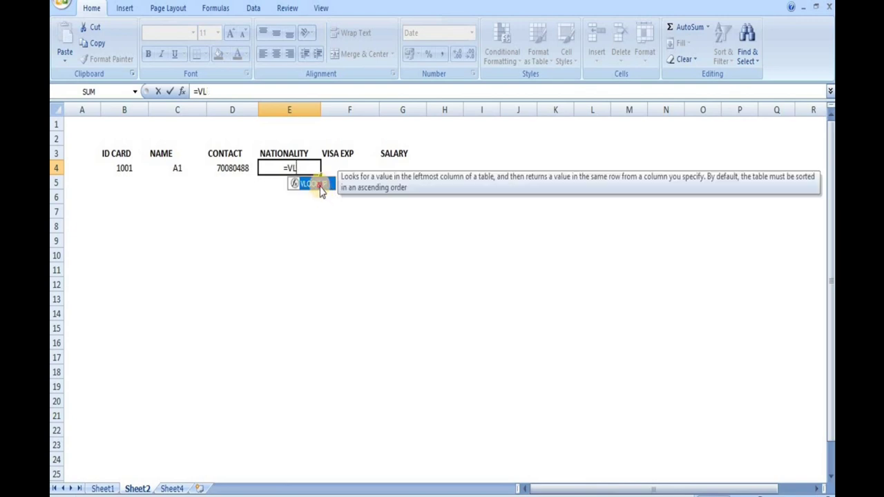
double_click(320, 188)
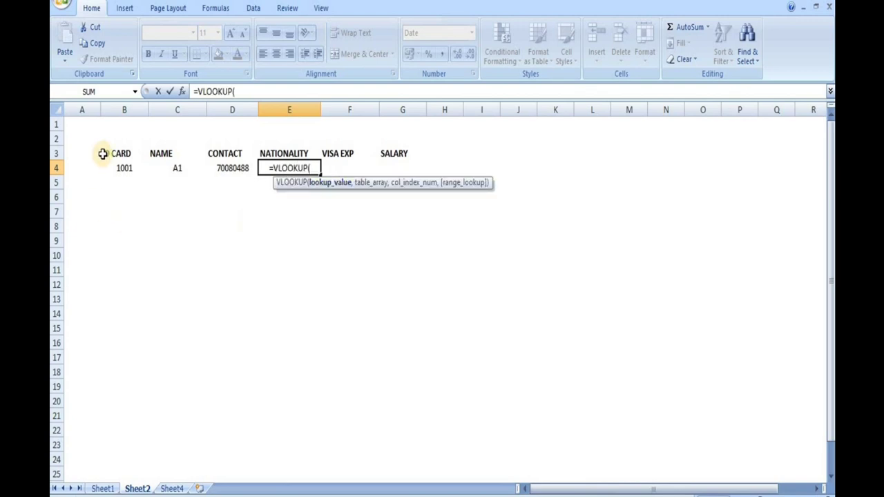
click(121, 168)
text(,)
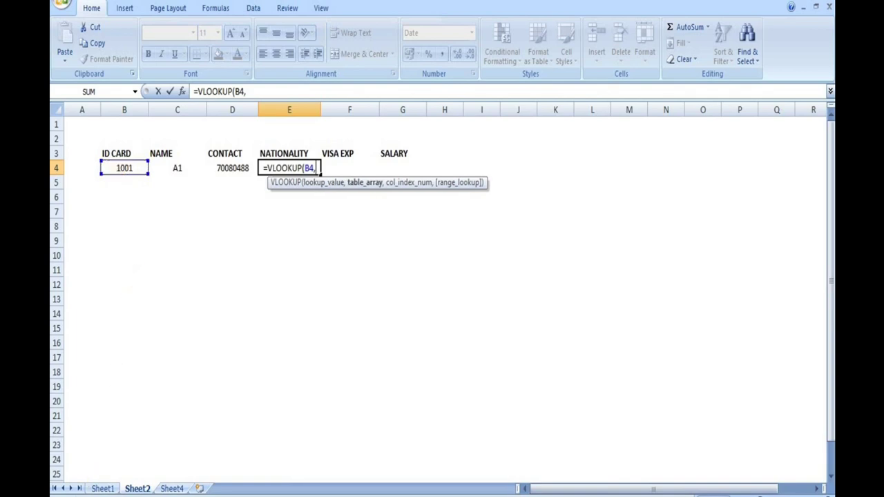
click(102, 489)
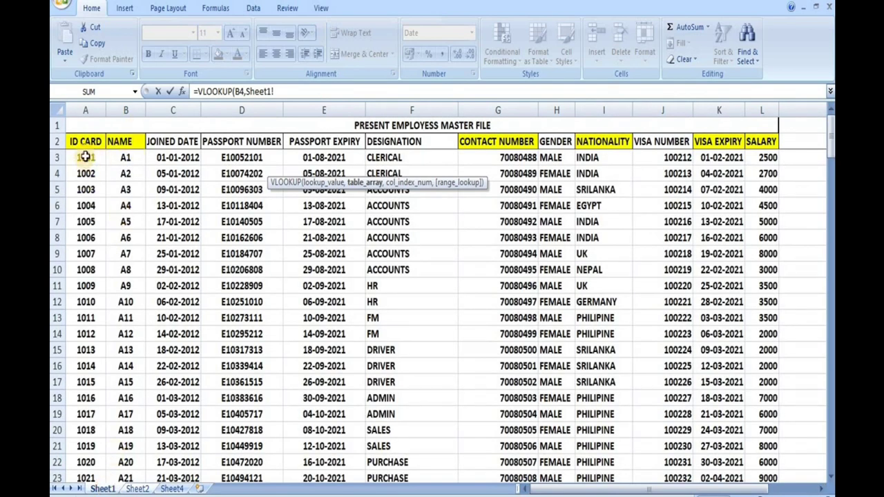
drag(85, 157, 761, 380)
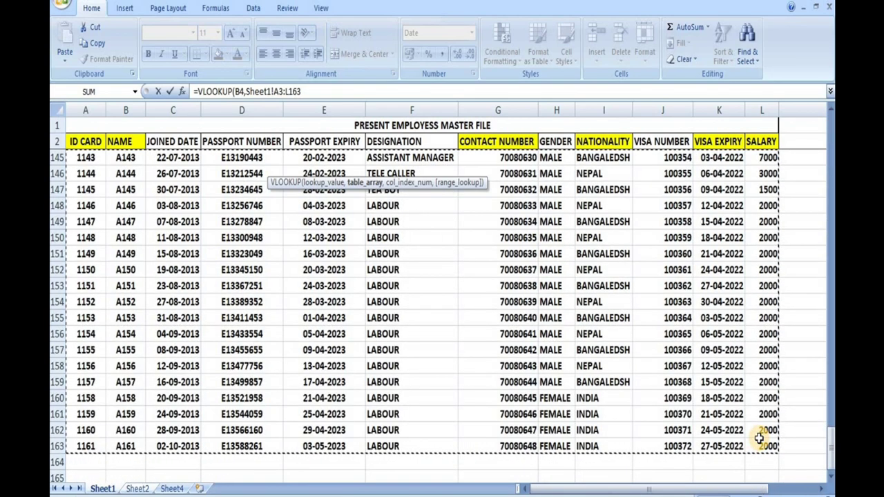
- Finish E4's lookup with column index 9 and FALSE, returning INDIA
click(326, 91)
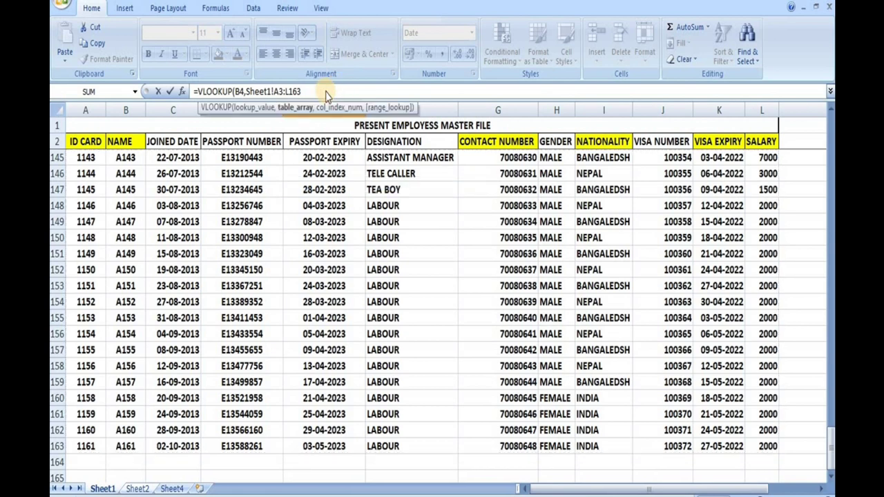
text(,)
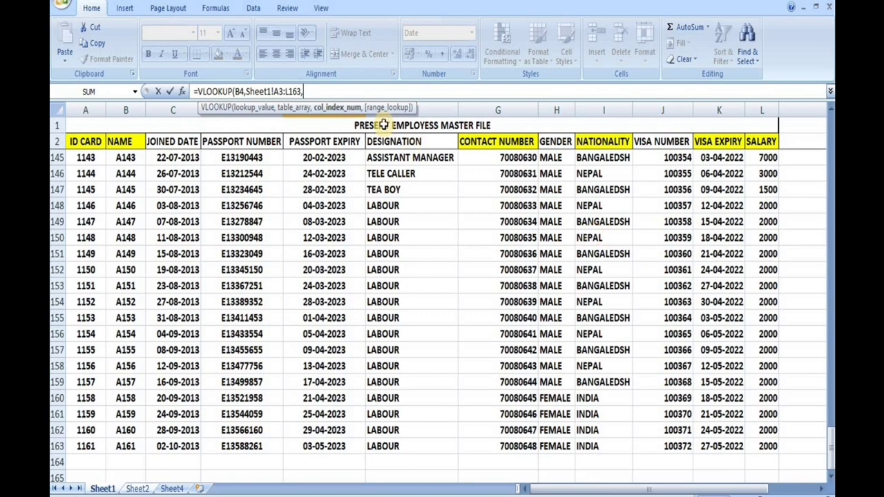
text(,)
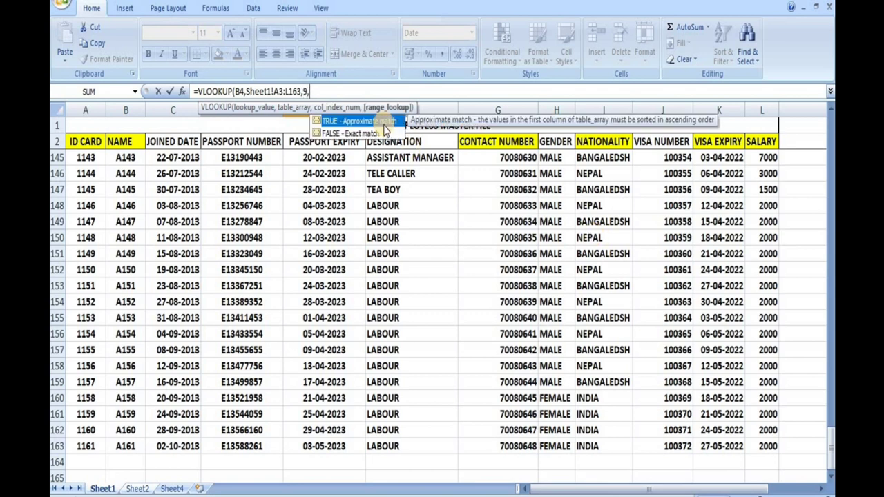
double_click(373, 133)
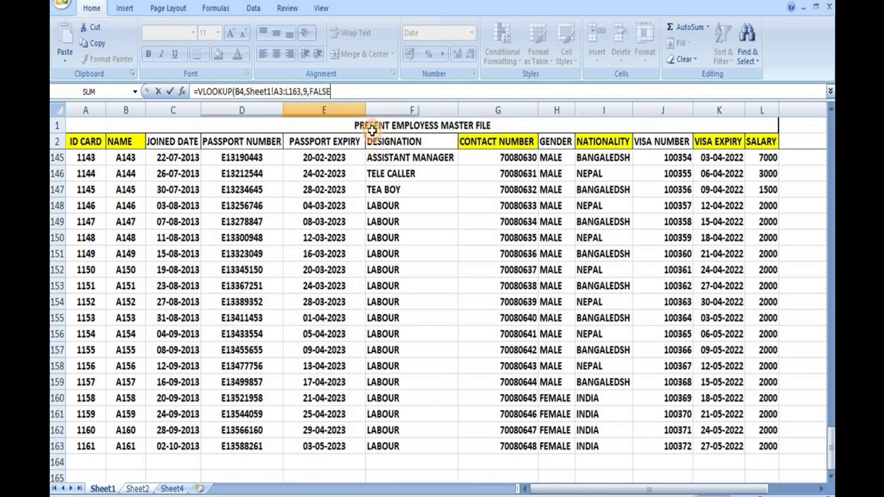
text())
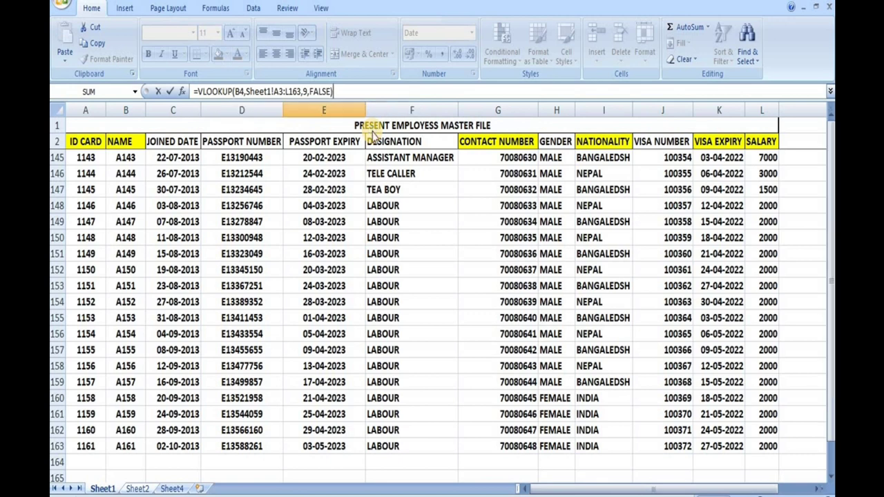
key(Return)
click(342, 169)
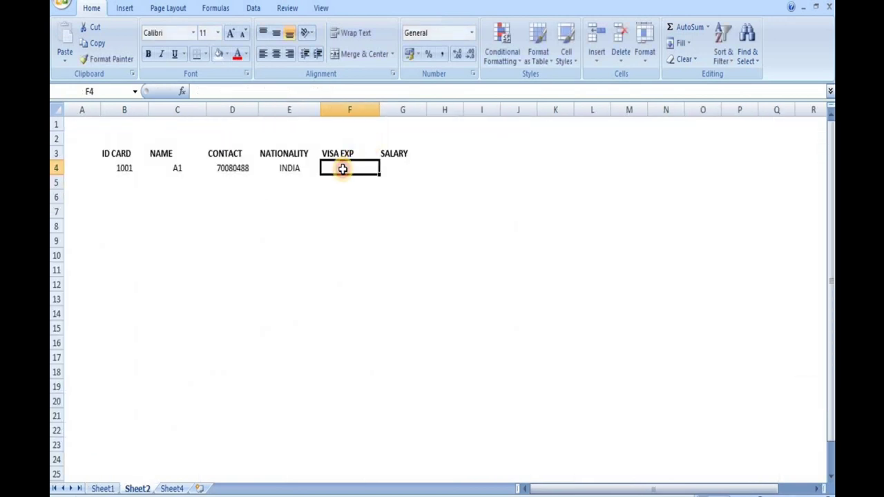
text(=)
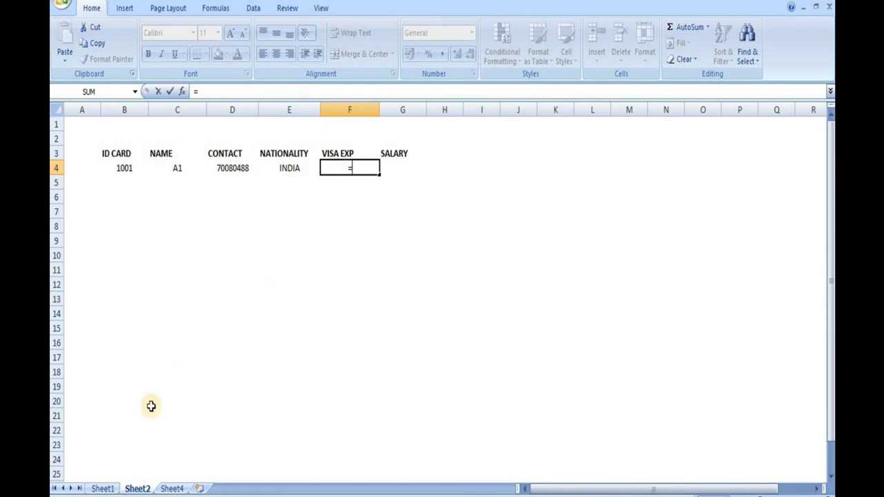
click(102, 489)
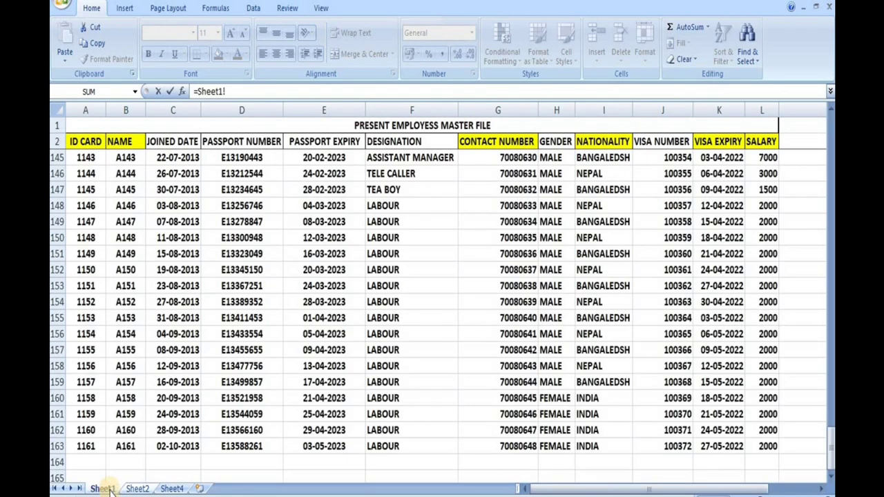
click(137, 489)
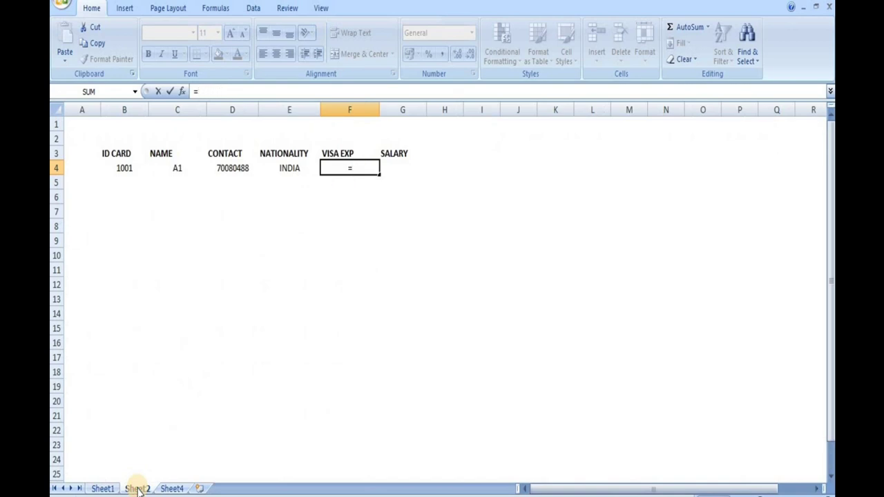
text(VL)
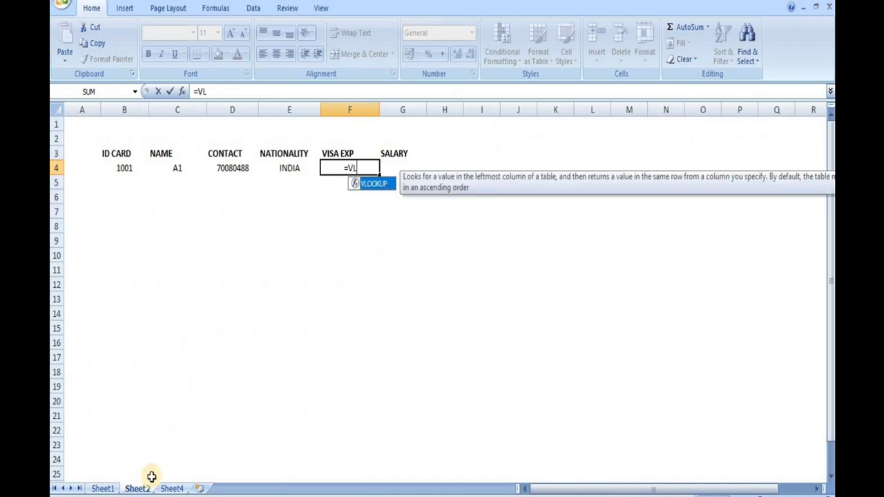
double_click(369, 185)
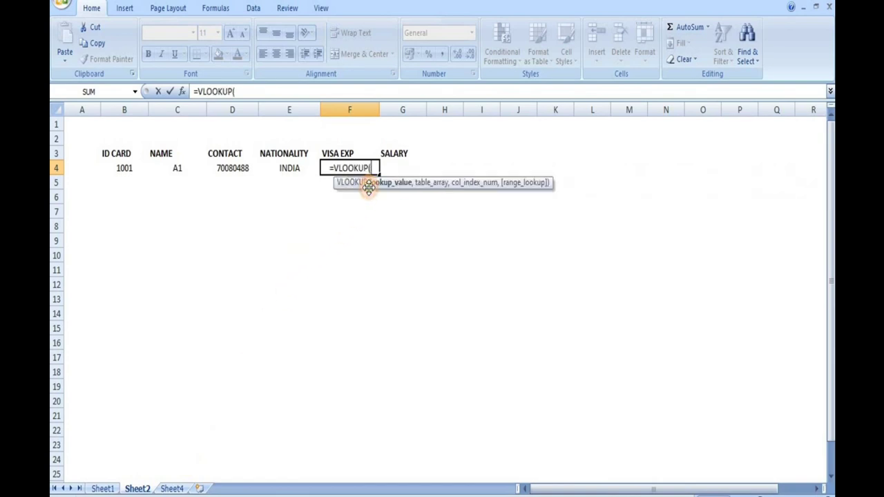
click(124, 168)
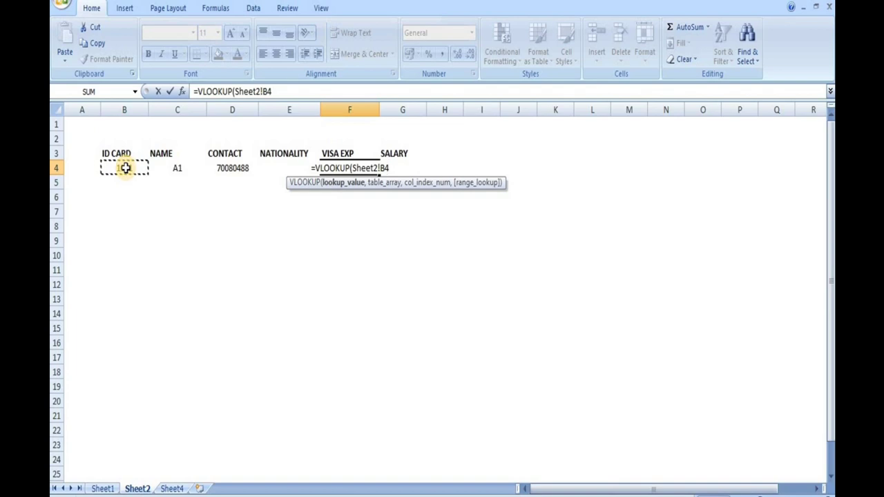
text(,)
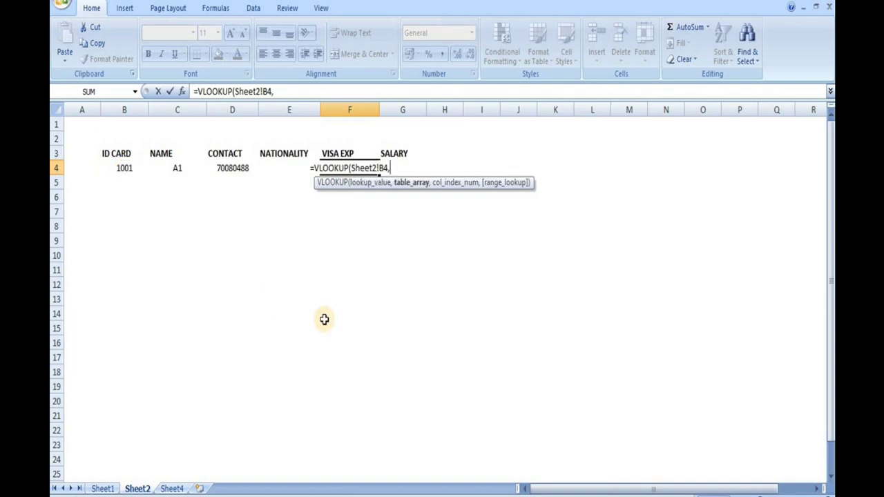
key(BackSpace)
key(BackSpace)
key(BackSpace)
key(BackSpace)
key(BackSpace)
key(BackSpace)
key(BackSpace)
key(BackSpace)
key(BackSpace)
key(BackSpace)
key(BackSpace)
key(BackSpace)
key(BackSpace)
key(BackSpace)
key(BackSpace)
key(BackSpace)
key(BackSpace)
key(BackSpace)
key(BackSpace)
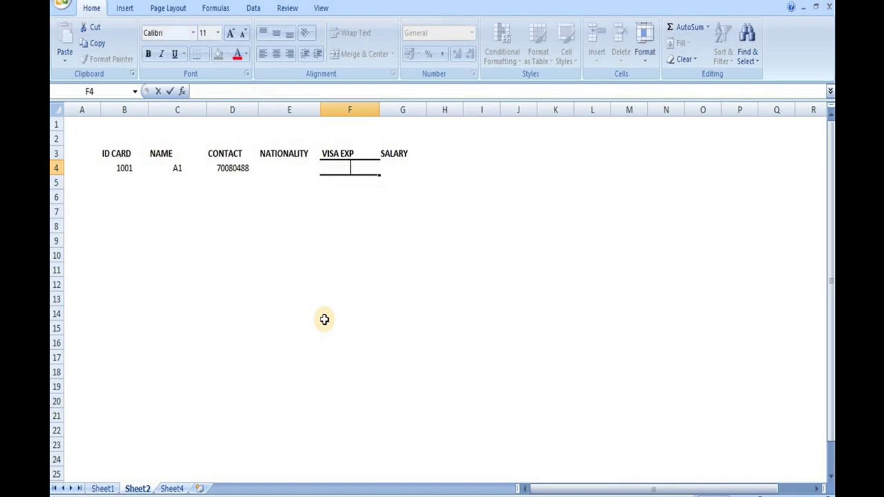
- Start a VLOOKUP in F4 that uses the ID CARD in B4 as the lookup value
click(324, 319)
click(340, 167)
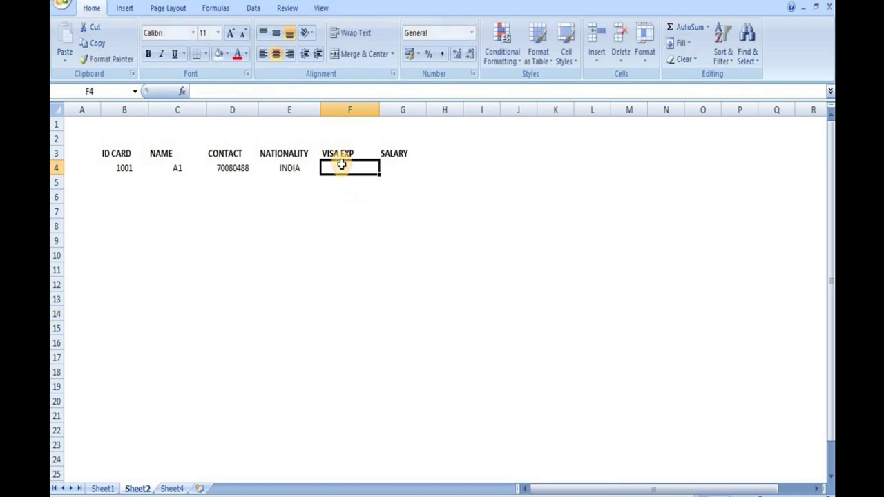
text(=VL)
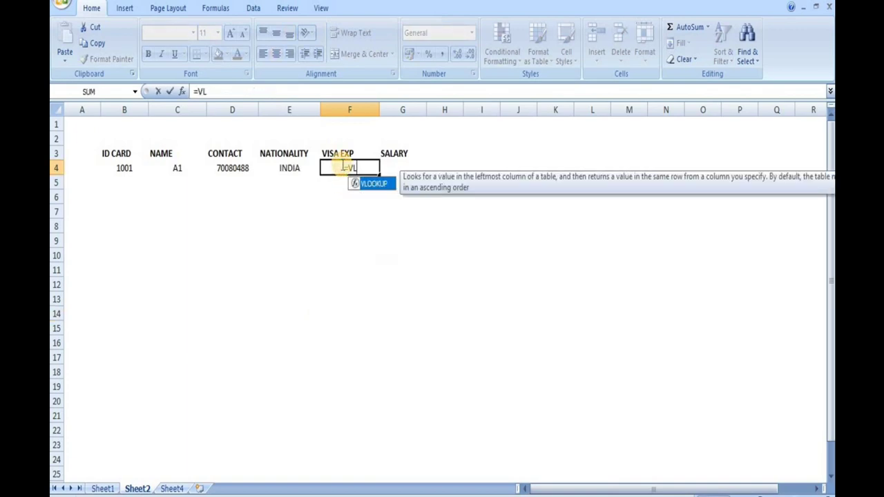
double_click(373, 185)
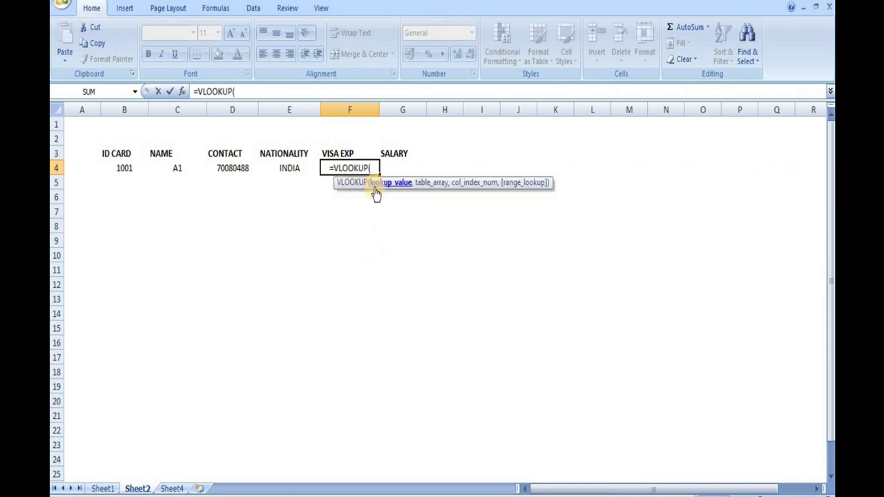
click(125, 169)
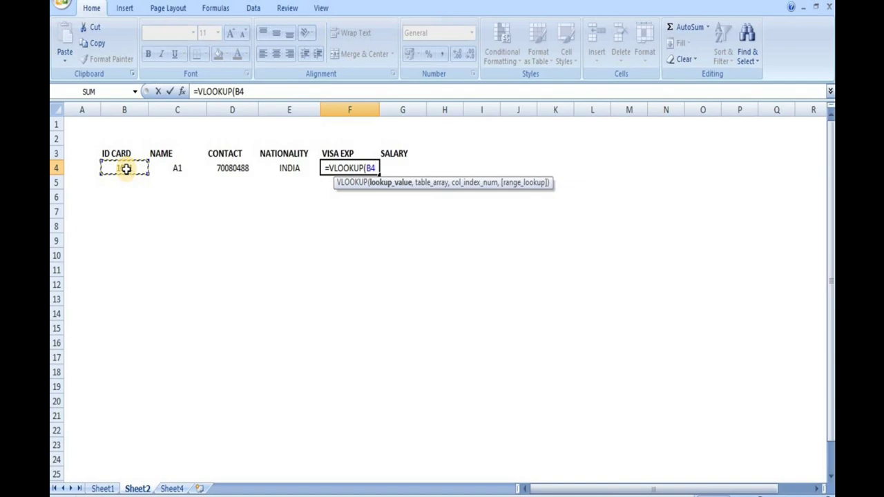
text(,)
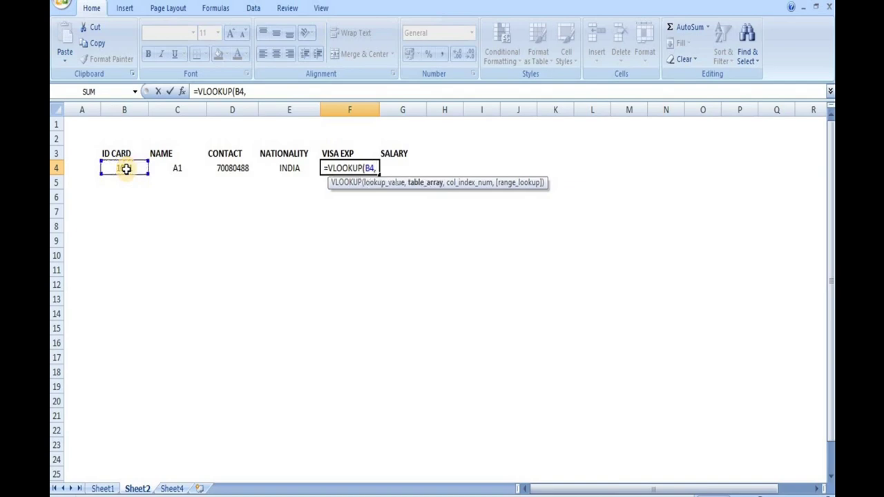
- Complete it with range Sheet1!A3:L163, column 11 and FALSE for an exact match
click(102, 488)
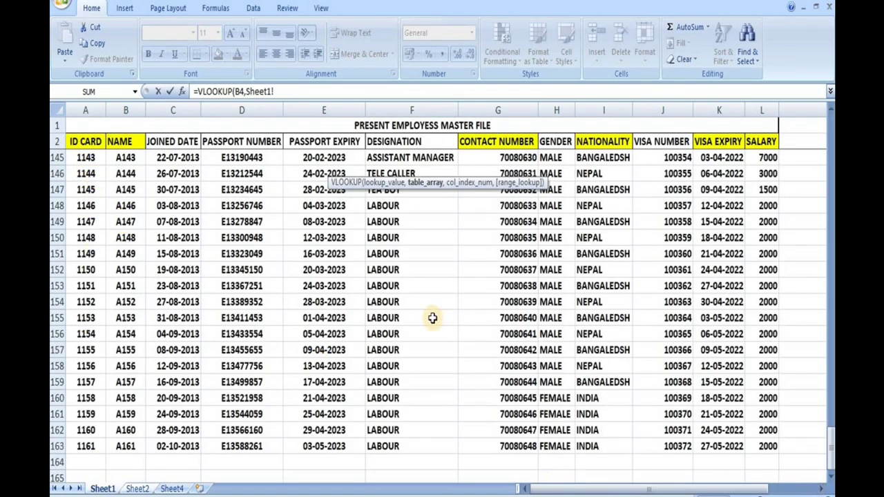
scroll(427, 317, up, 20)
scroll(427, 318, up, 20)
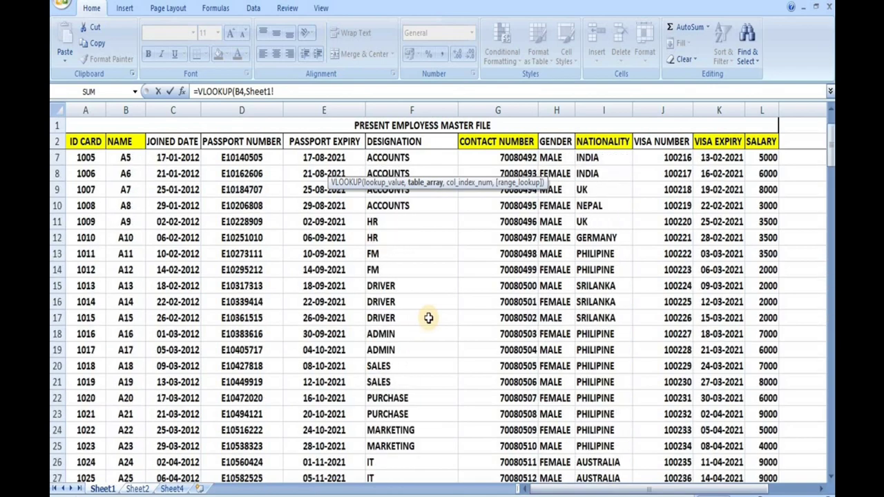
drag(81, 160, 760, 446)
click(353, 88)
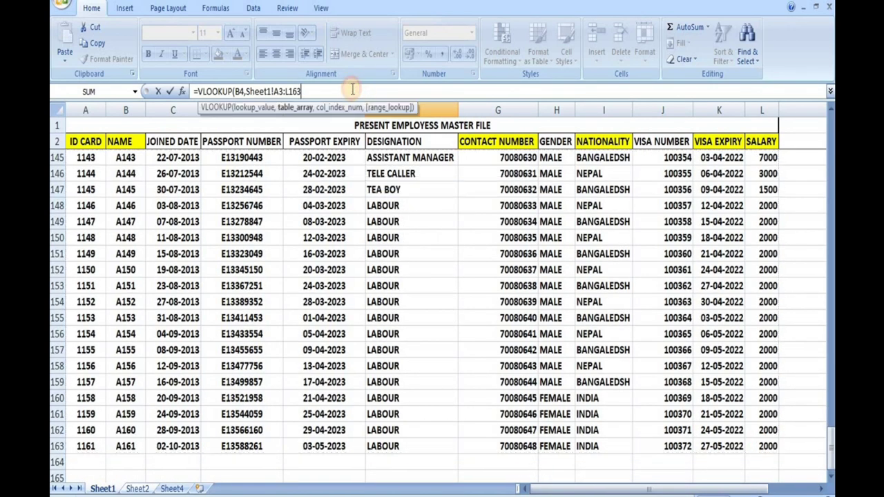
text(,)
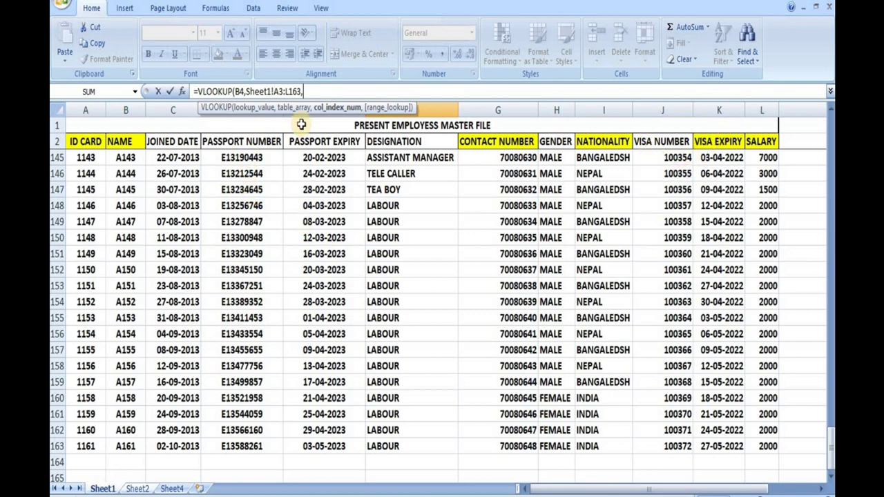
text(,)
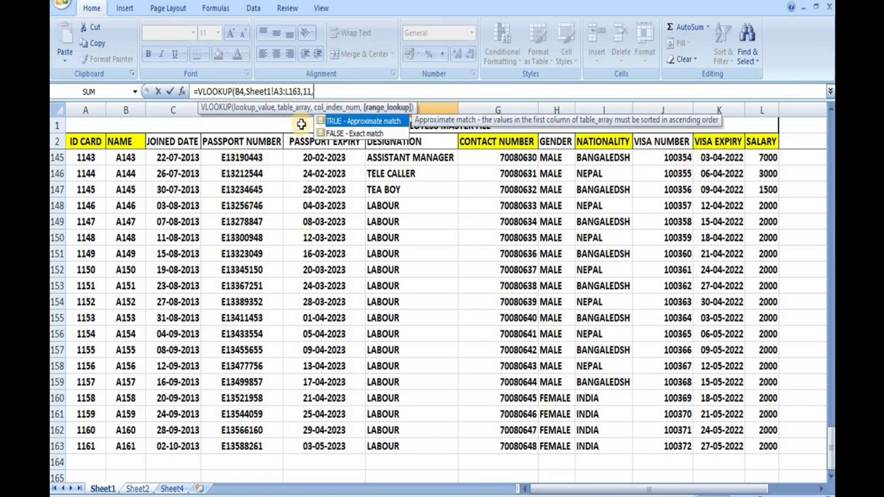
double_click(356, 132)
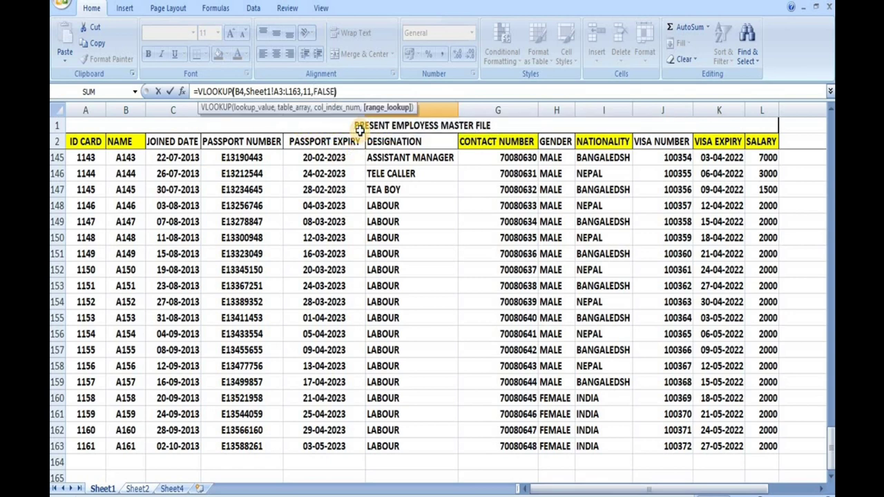
key(Return)
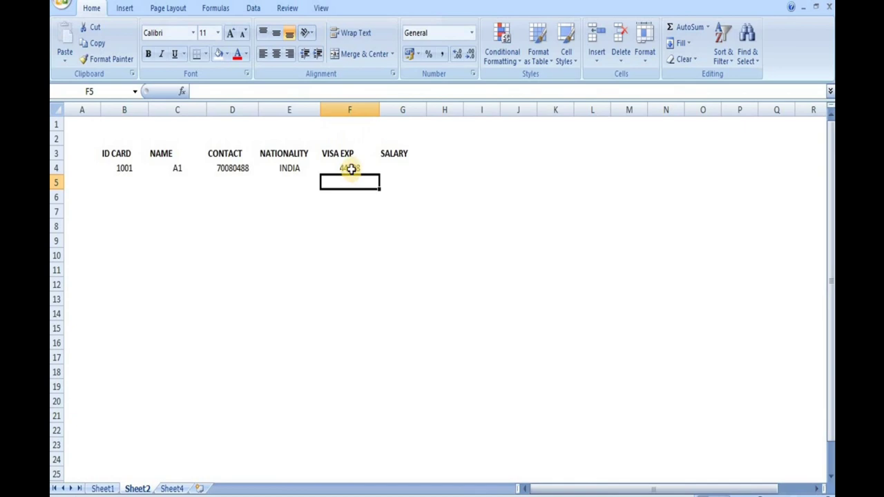
- Format F4 as Short Date to show 01-02-2021, and paint that format onto F5:F17
click(351, 169)
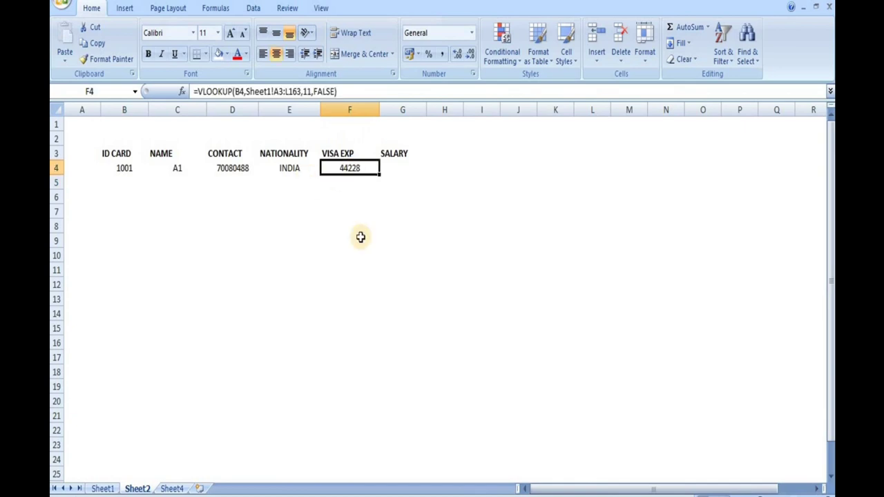
click(471, 33)
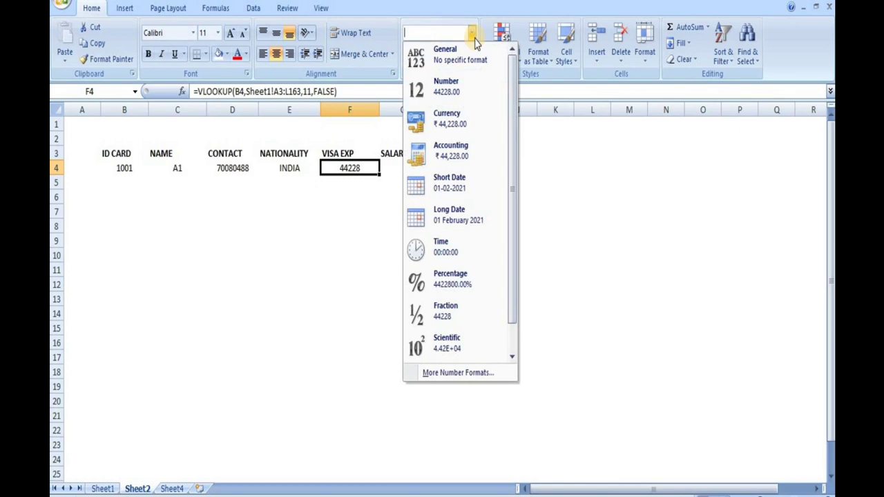
click(460, 190)
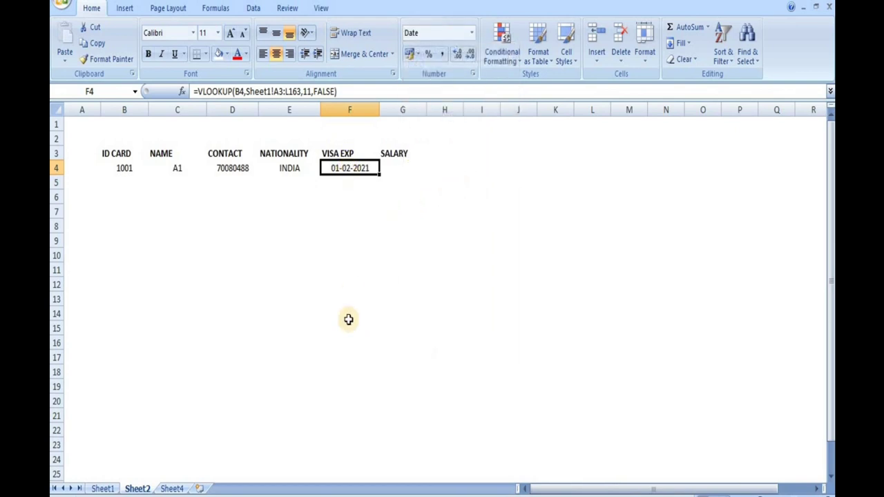
click(107, 59)
drag(338, 184, 350, 359)
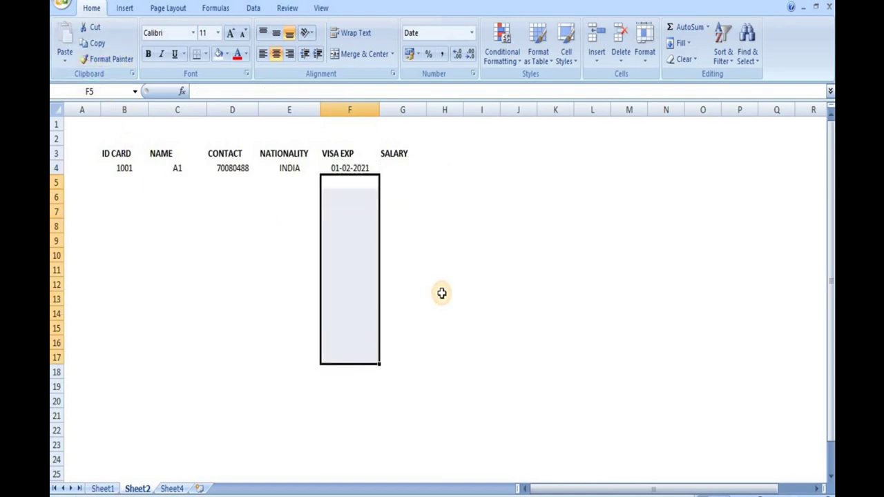
click(442, 297)
click(395, 170)
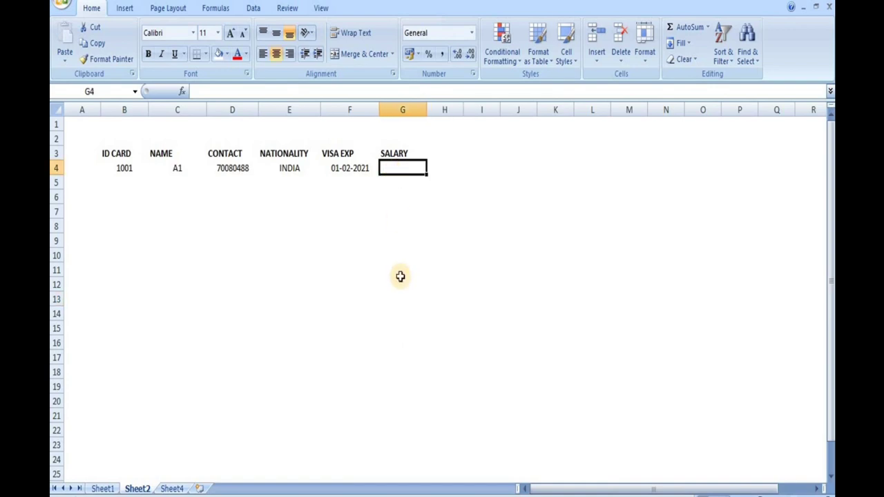
- Enter =VLOOKUP(B4,Sheet1!A3:L163,12,FALSE) in G4 so it returns salary 2500
text(=)
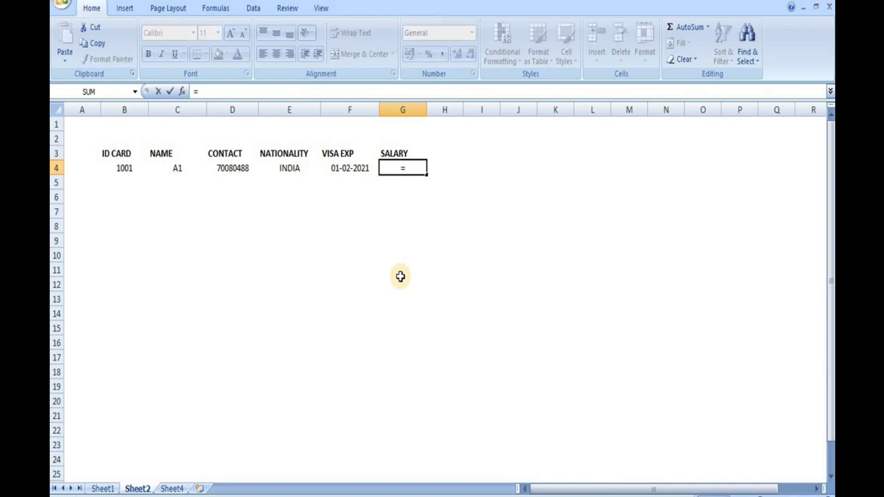
text(VL)
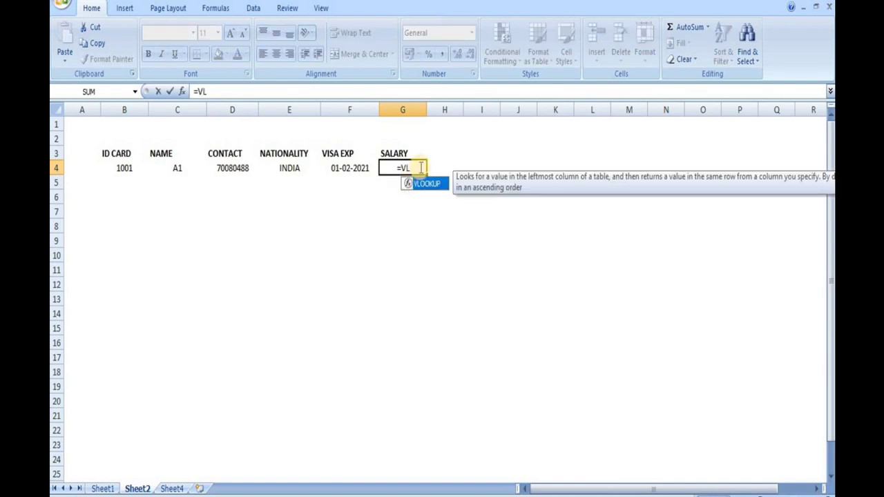
double_click(422, 183)
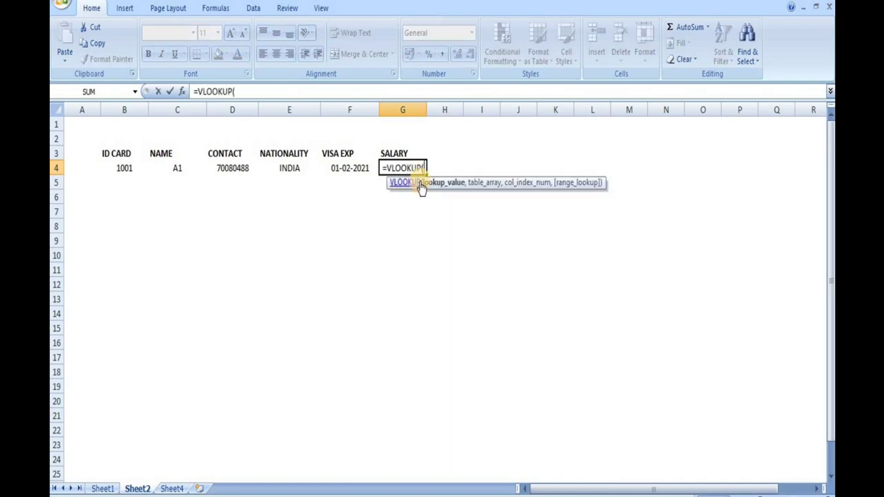
click(121, 169)
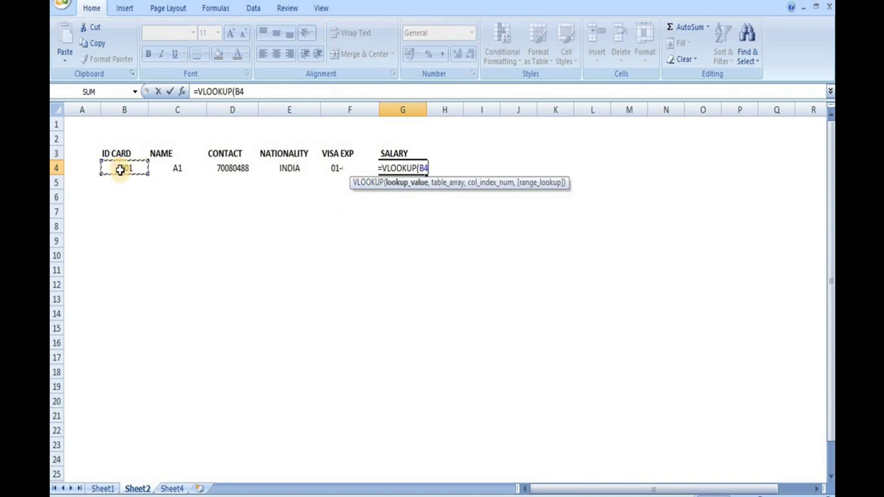
text(,)
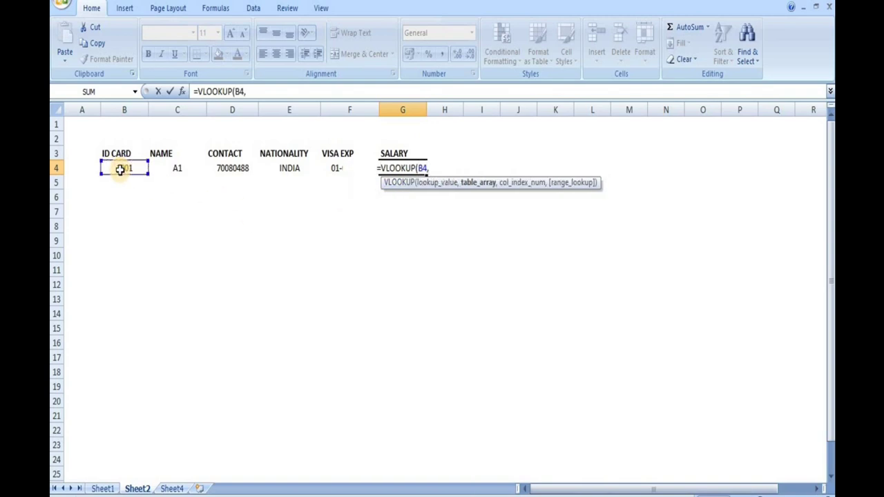
click(103, 489)
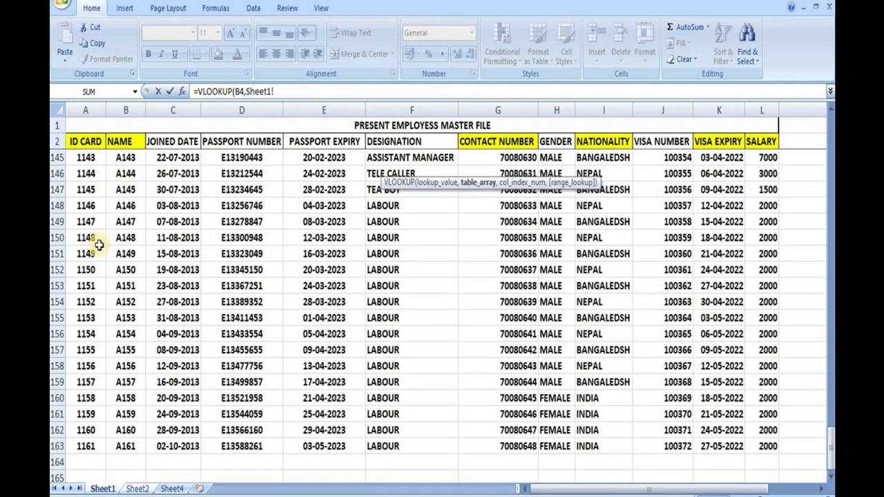
scroll(96, 234, up, 20)
scroll(96, 221, up, 20)
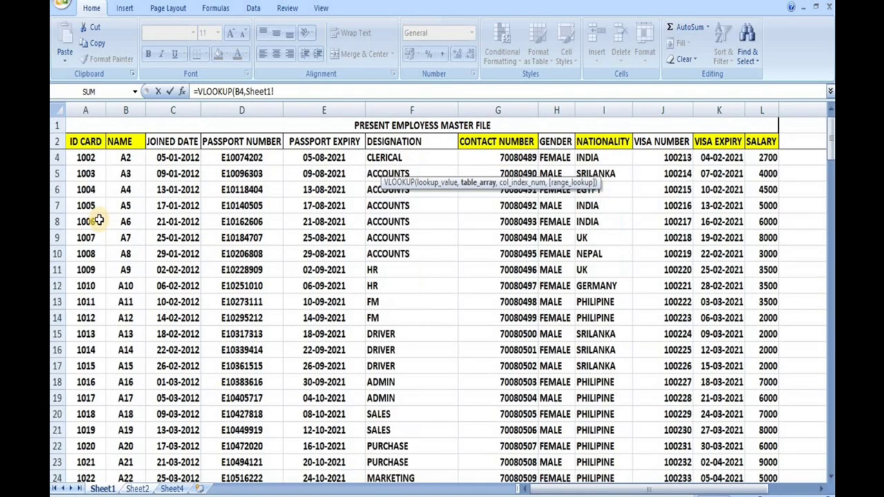
drag(78, 158, 768, 447)
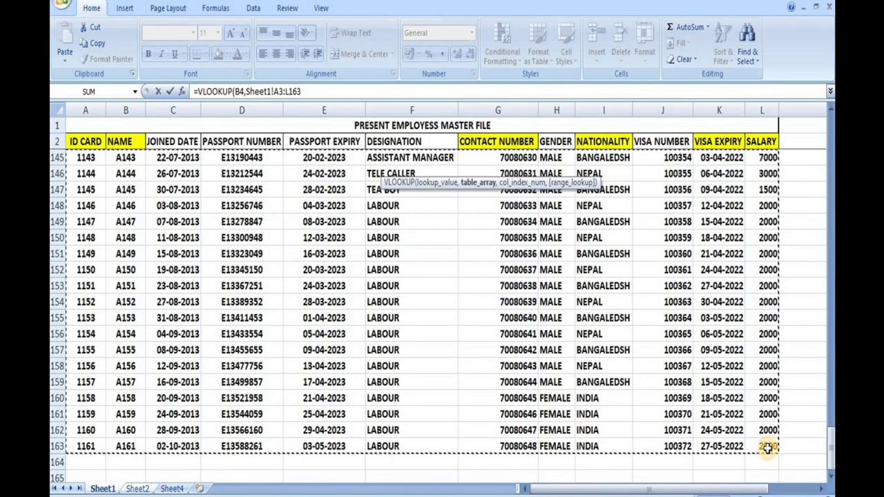
click(366, 90)
text(,12)
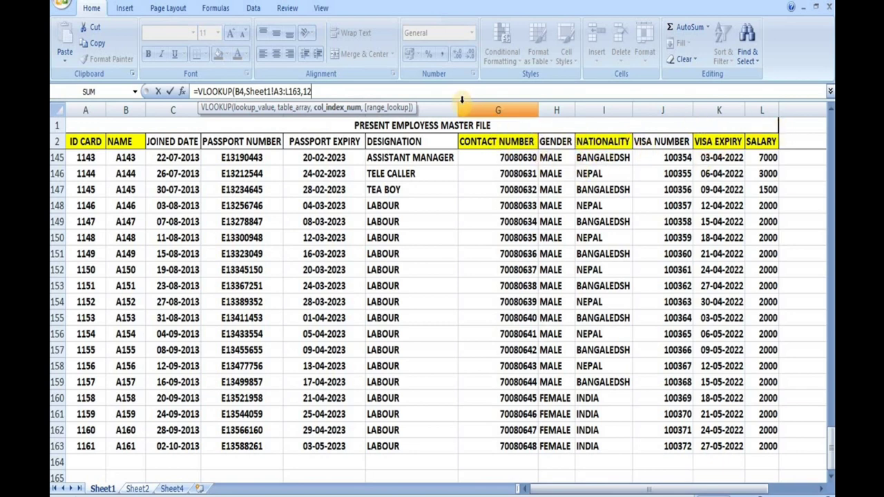
text(,)
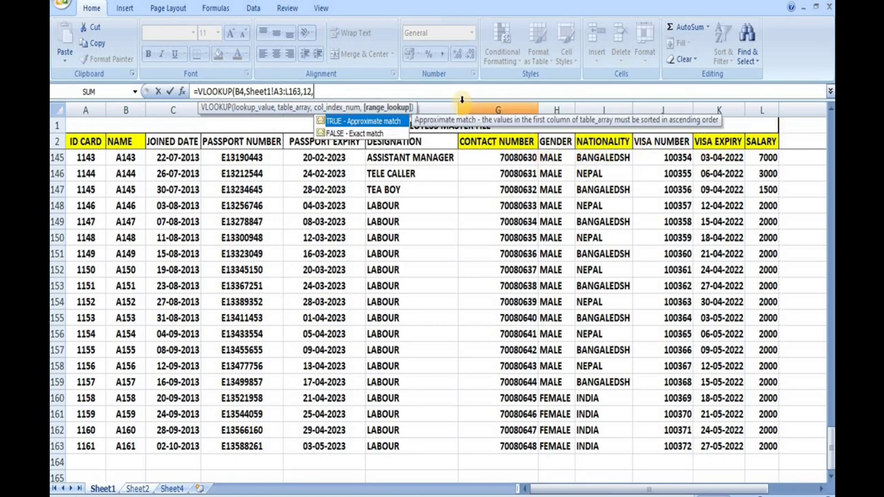
double_click(380, 134)
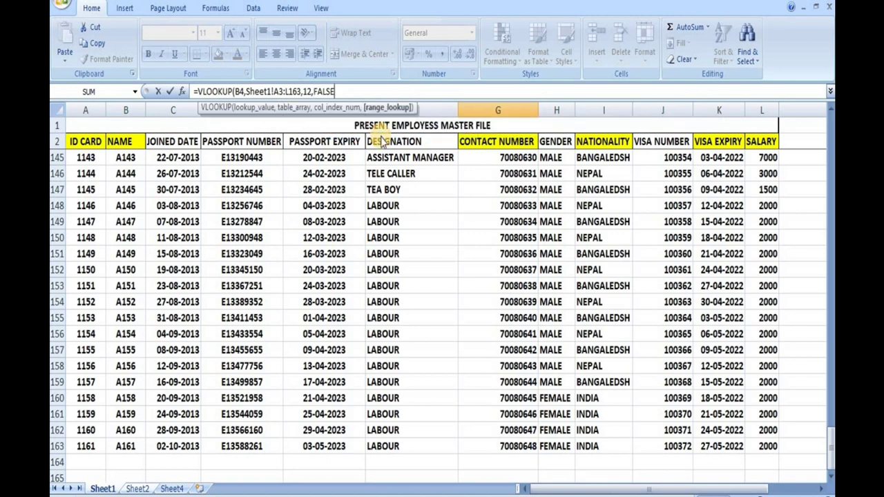
key(Return)
- Center the headings and first data row in B3:G4
click(491, 283)
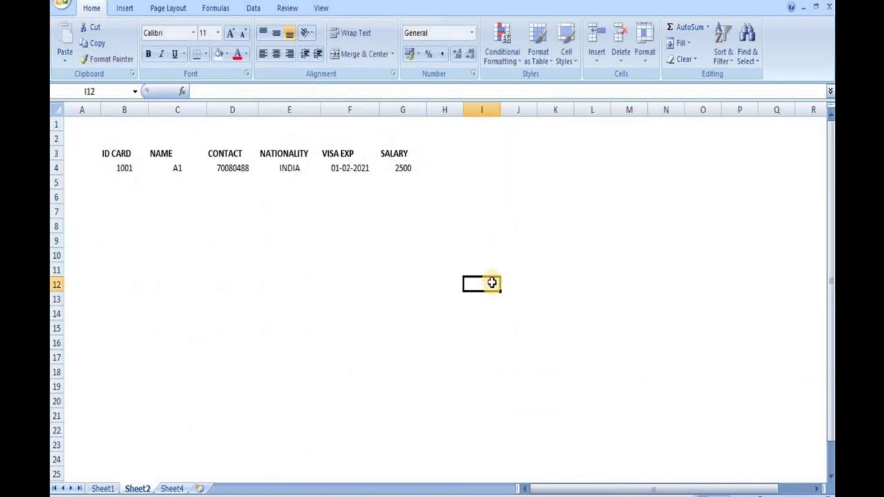
drag(118, 154, 389, 162)
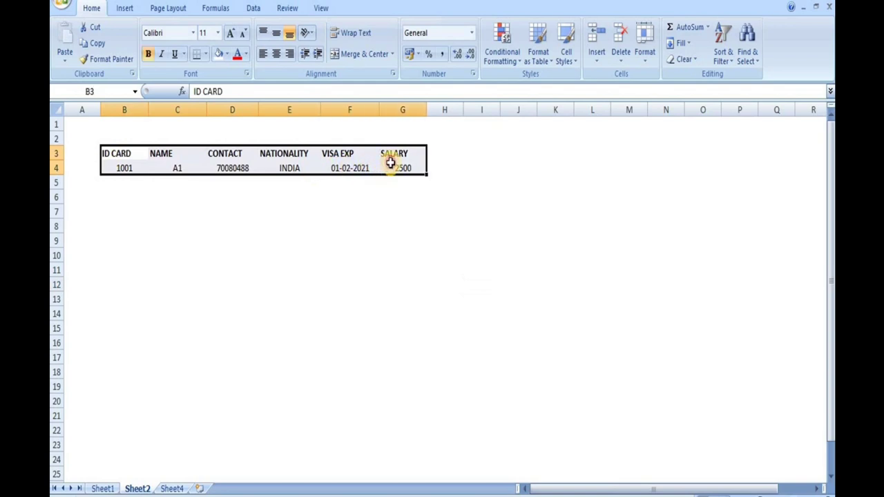
click(276, 57)
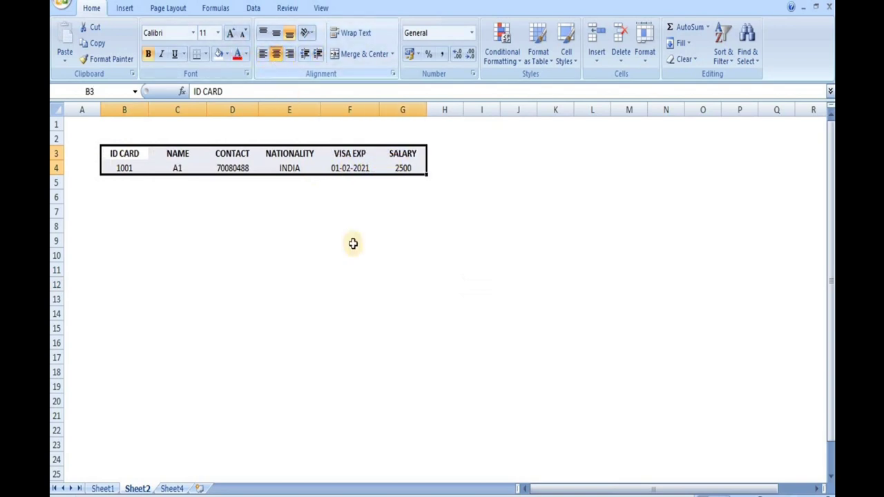
click(371, 295)
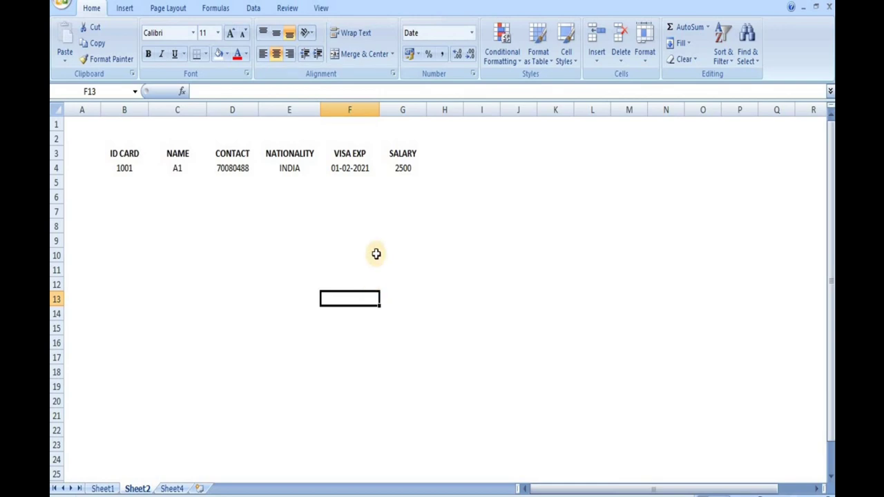
click(375, 253)
- Enter ID 1002 in B5 below 1001
click(122, 173)
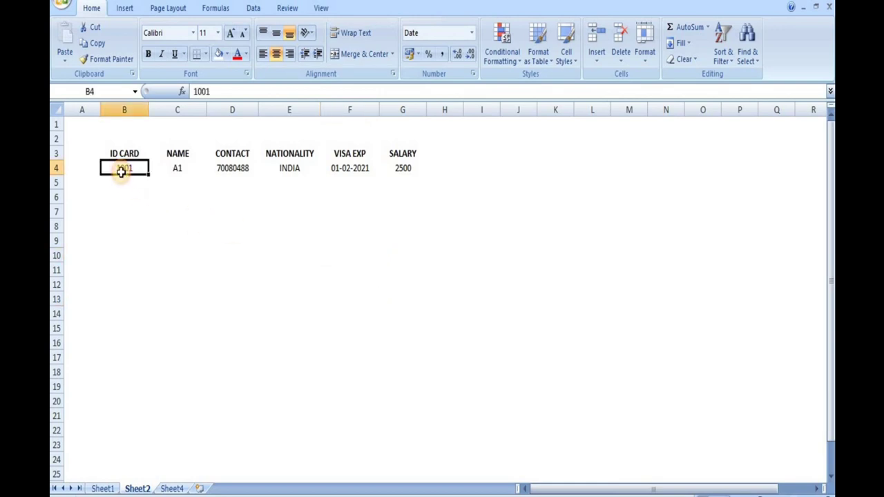
click(123, 178)
text(1002)
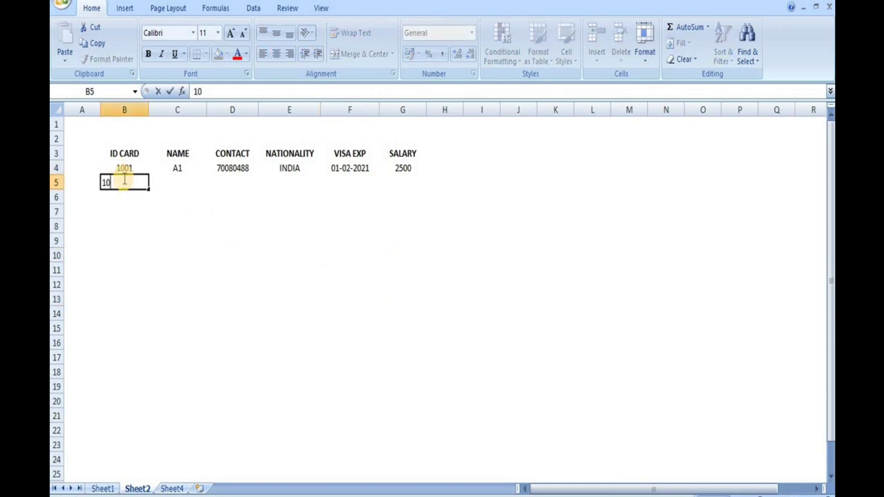
click(154, 232)
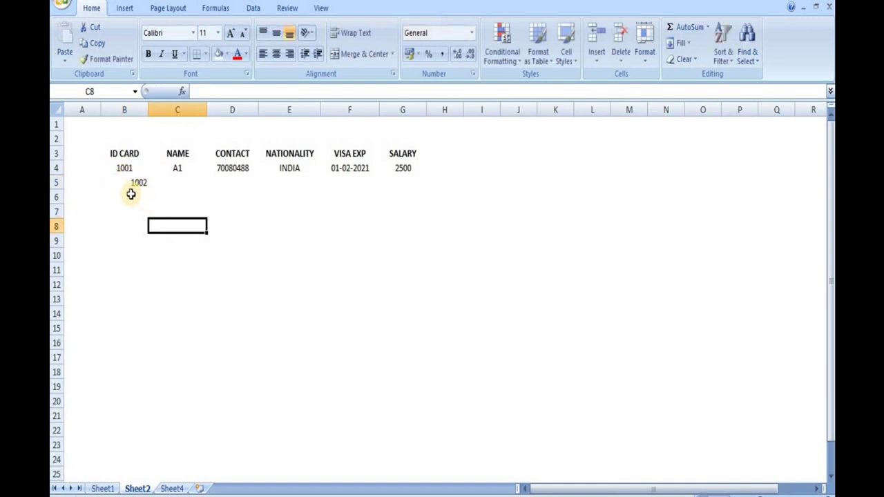
- Copy row 4's formatting onto B5:G20 with Format Painter
drag(120, 168, 405, 167)
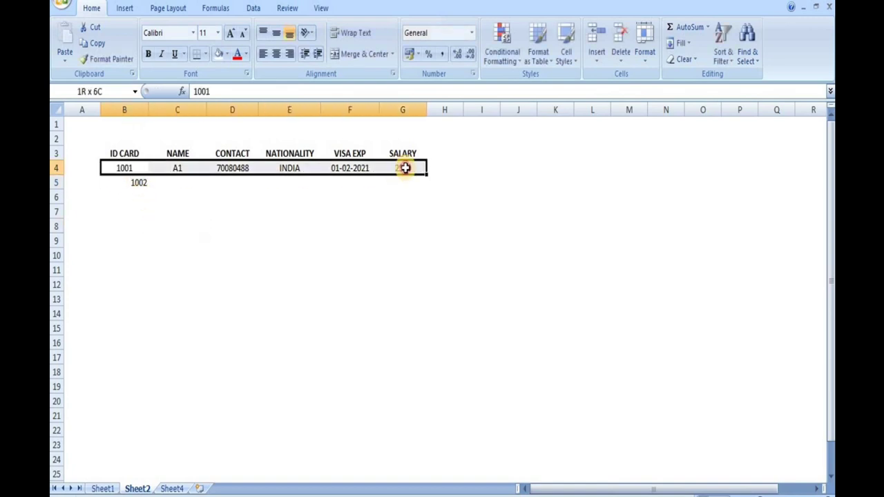
click(97, 61)
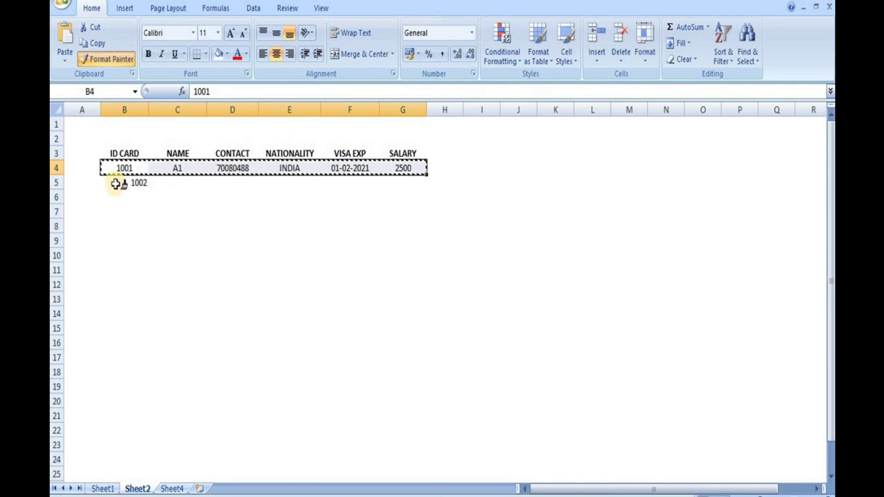
mouse_move(110, 183)
mouse_down()
mouse_move(310, 207)
mouse_move(394, 228)
mouse_move(421, 404)
mouse_up()
click(518, 316)
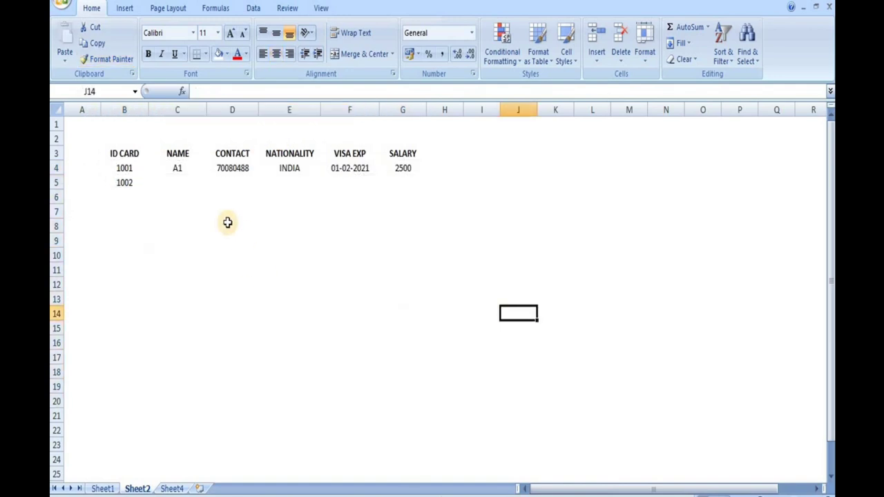
- Fill row 4's five lookup formulas down to row 5 for ID 1002
click(161, 184)
drag(172, 170, 426, 192)
click(488, 212)
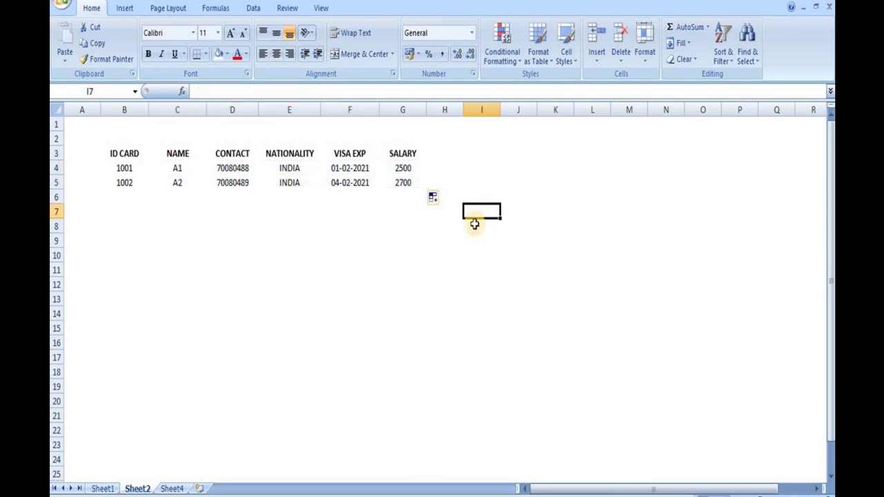
click(213, 286)
- Enter ID 1009 in B6 and fill row 5's lookups down to it
click(121, 197)
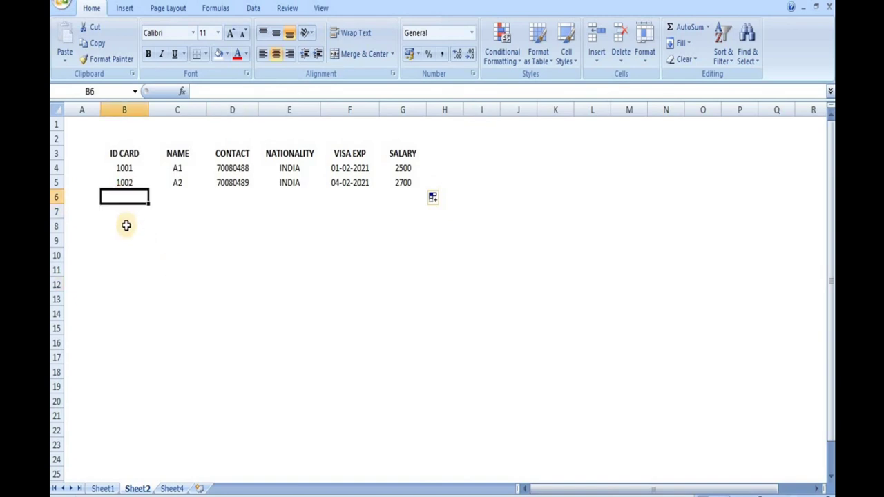
click(129, 170)
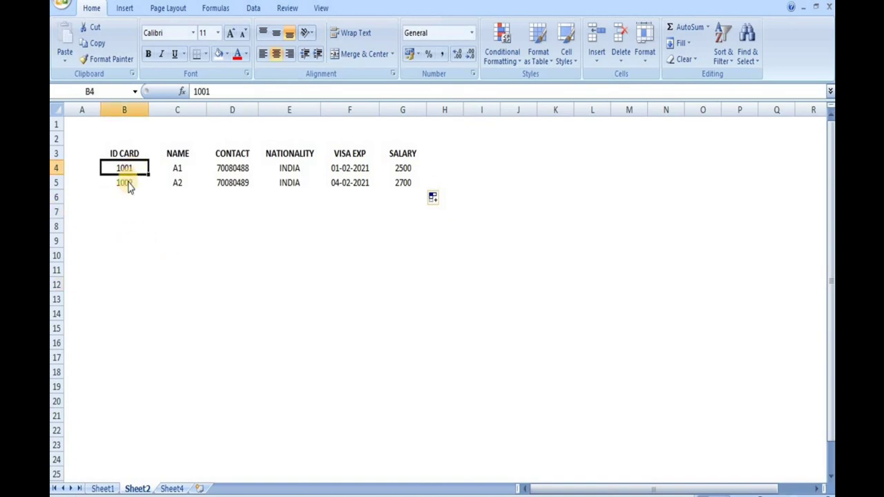
click(127, 183)
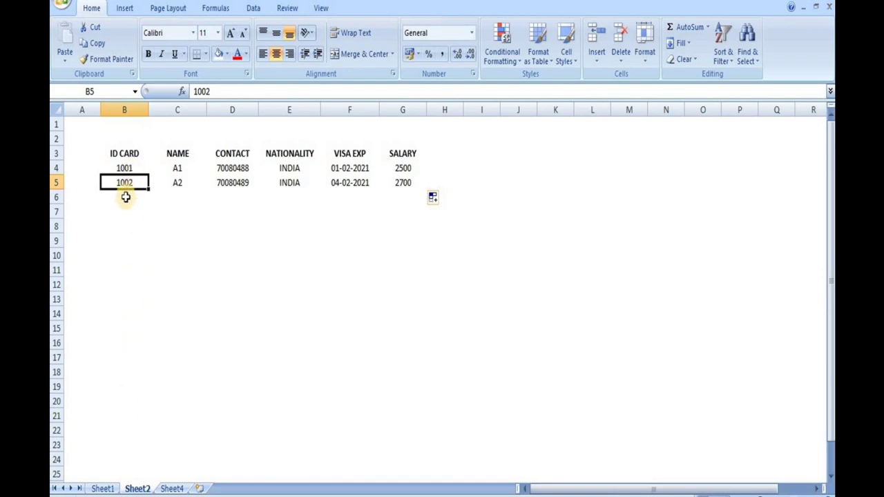
click(125, 200)
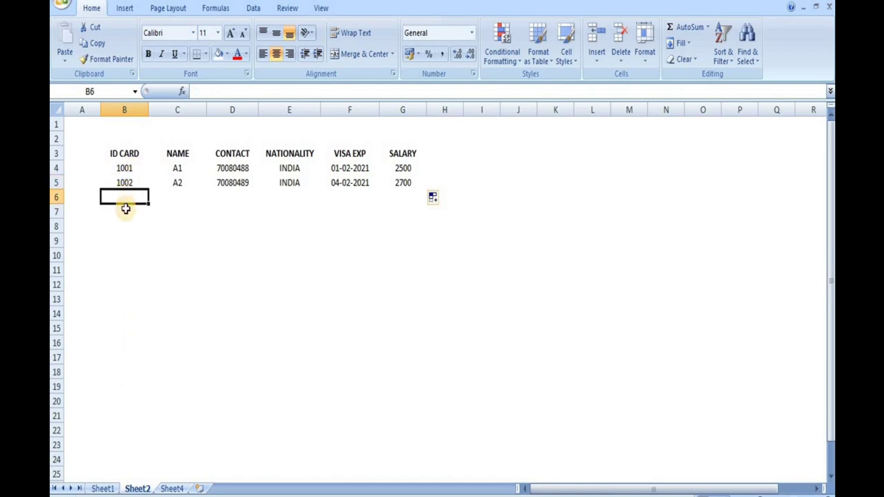
text(1009)
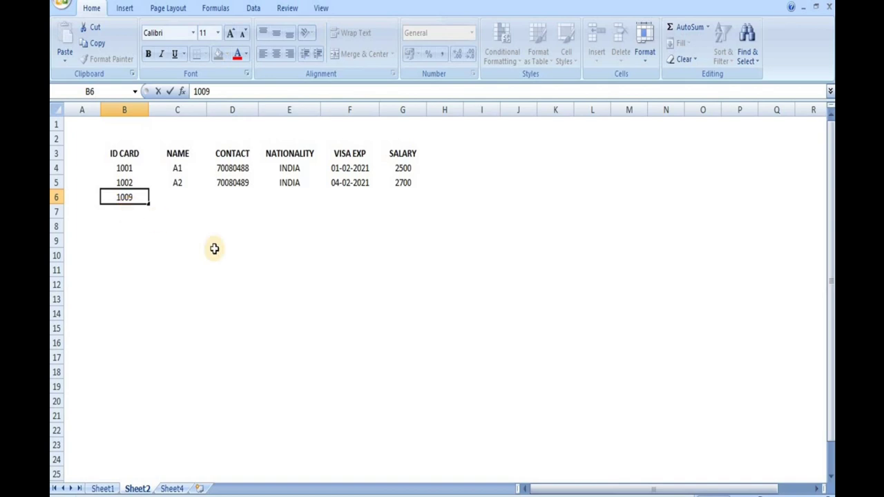
click(213, 250)
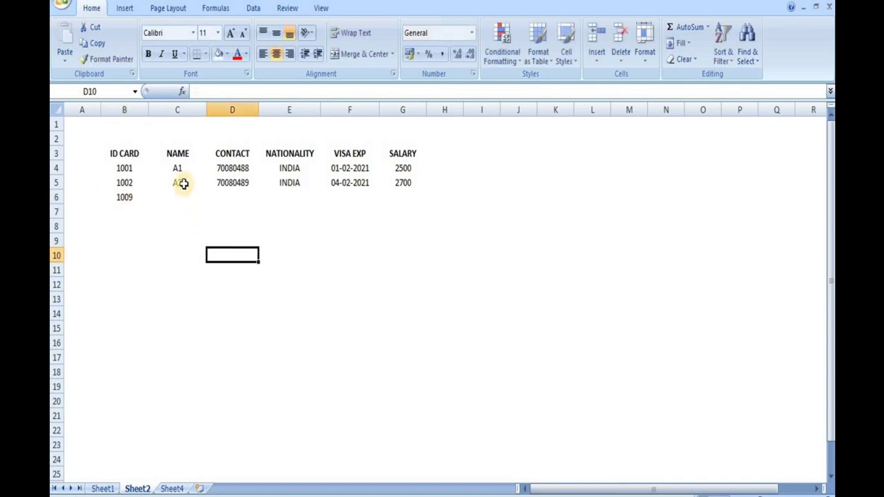
drag(182, 182, 426, 201)
click(439, 323)
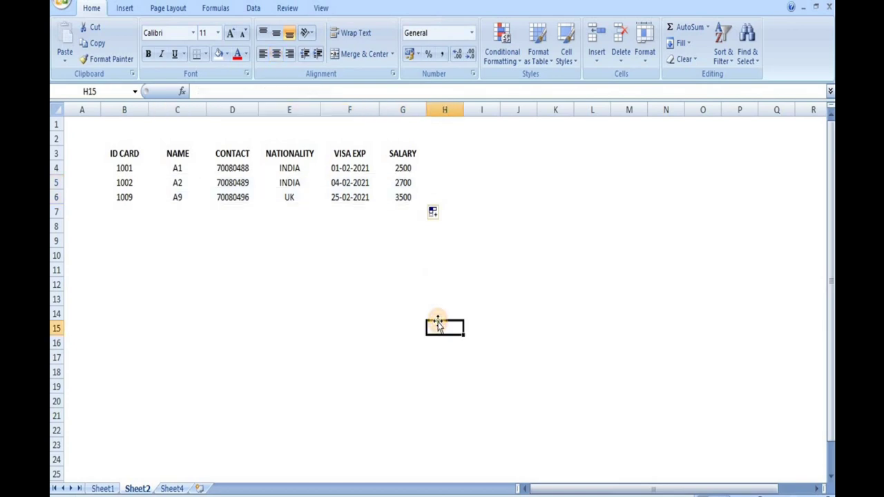
- Enter ID 1003 in B7 and select C6:G6 to extend the lookups
click(123, 214)
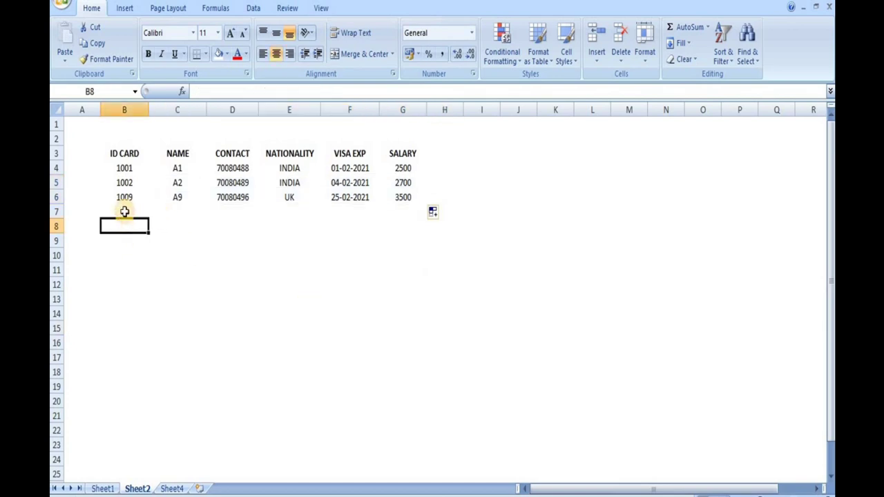
text(1003)
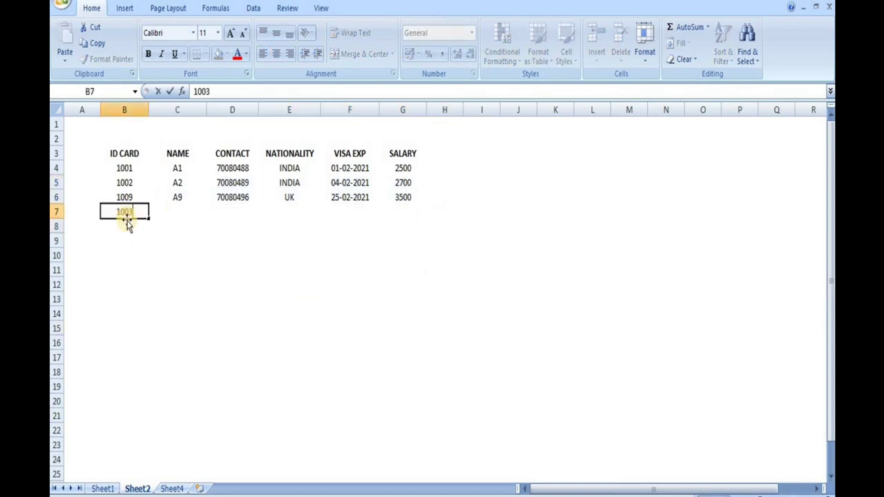
click(178, 255)
drag(180, 201, 428, 215)
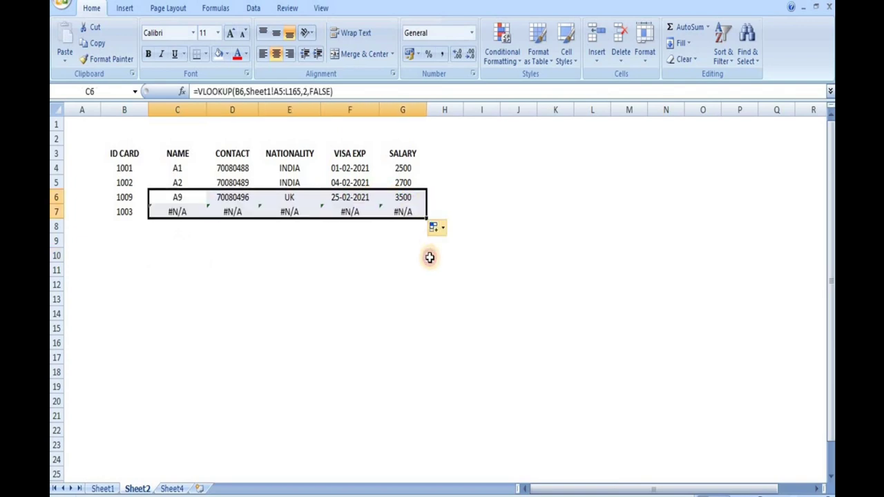
click(425, 271)
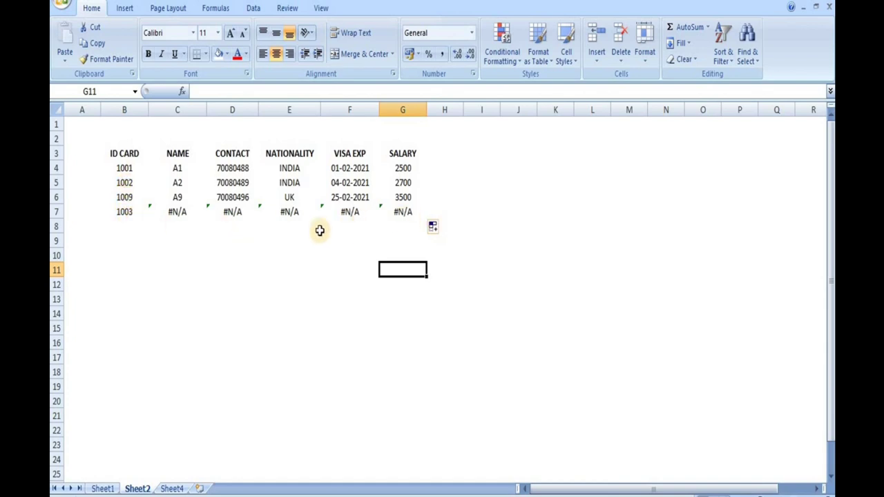
click(178, 217)
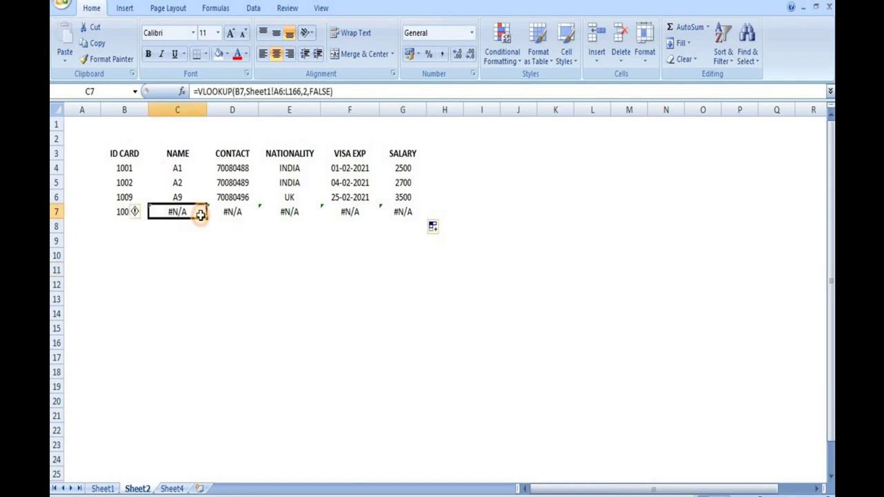
click(235, 214)
click(311, 215)
click(381, 212)
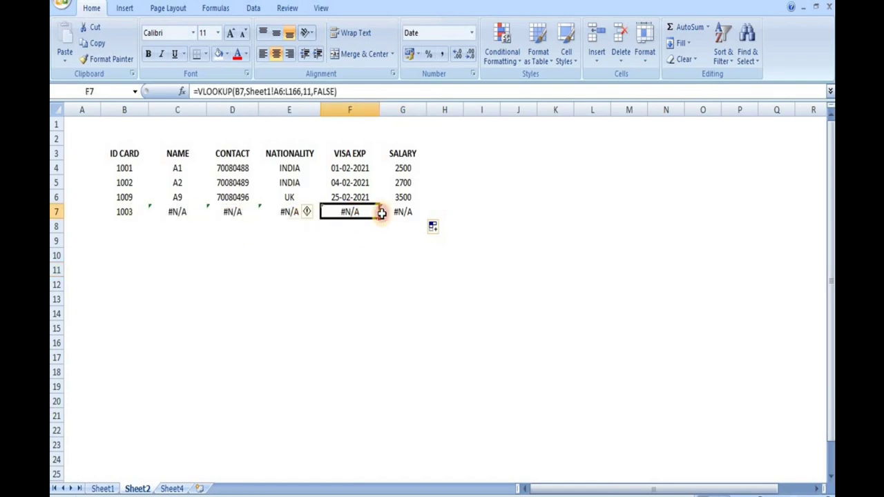
click(409, 214)
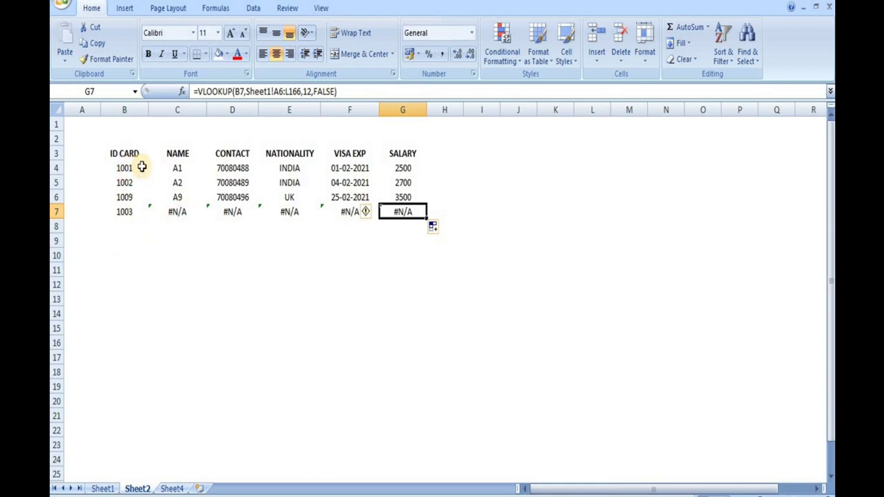
click(178, 168)
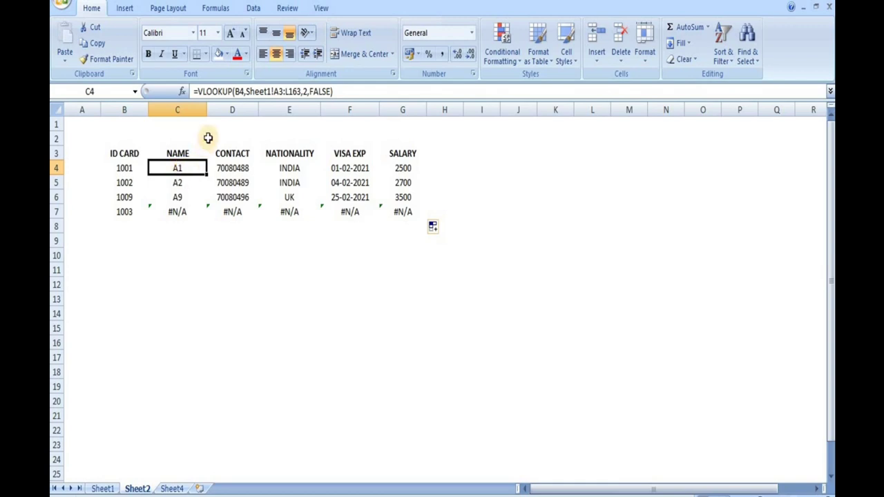
- Make the NAME formula in C4 use the absolute range Sheet1!$A$3:$L$163
click(275, 92)
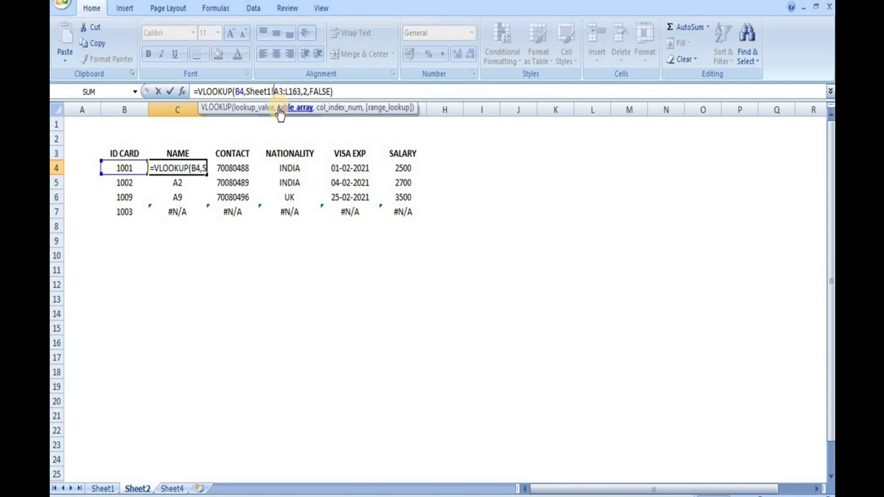
key(F4)
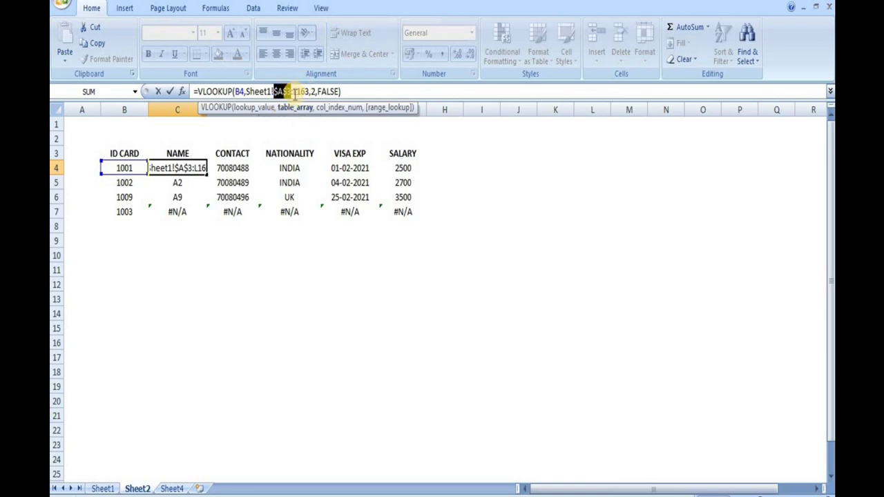
click(295, 92)
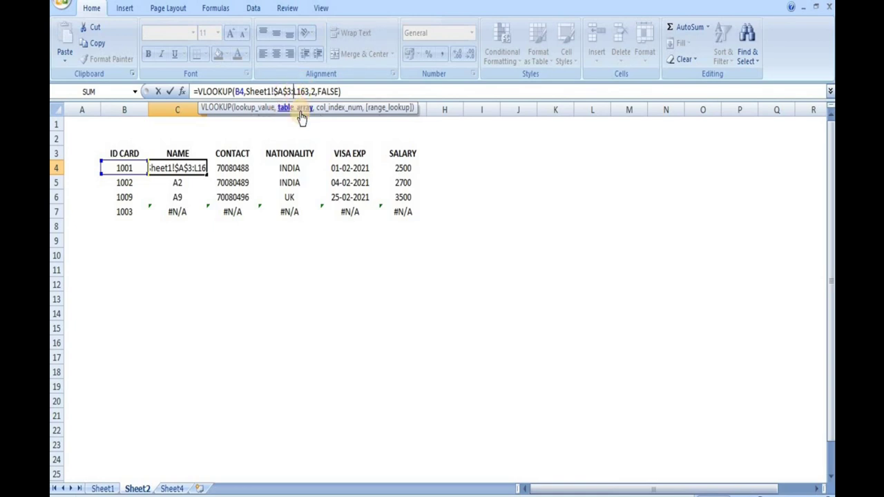
key(F4)
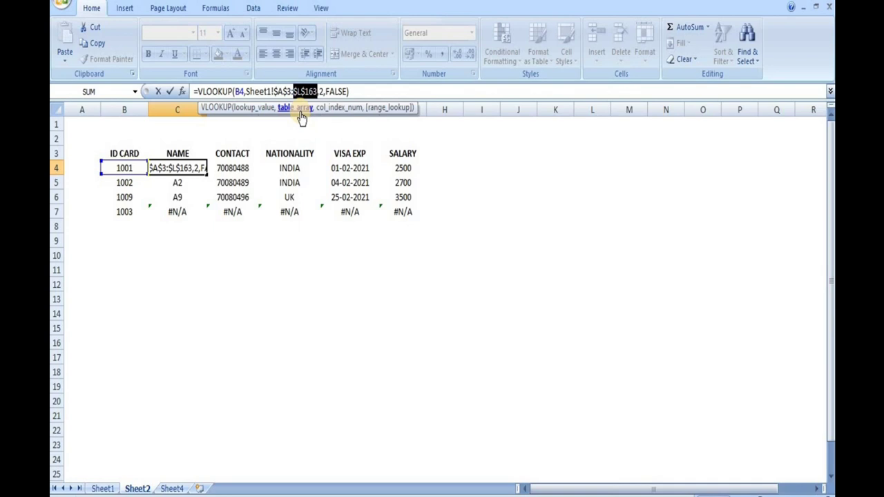
key(Return)
- Lock A3 and L163 as absolute references in the CONTACT formula in D4
click(236, 168)
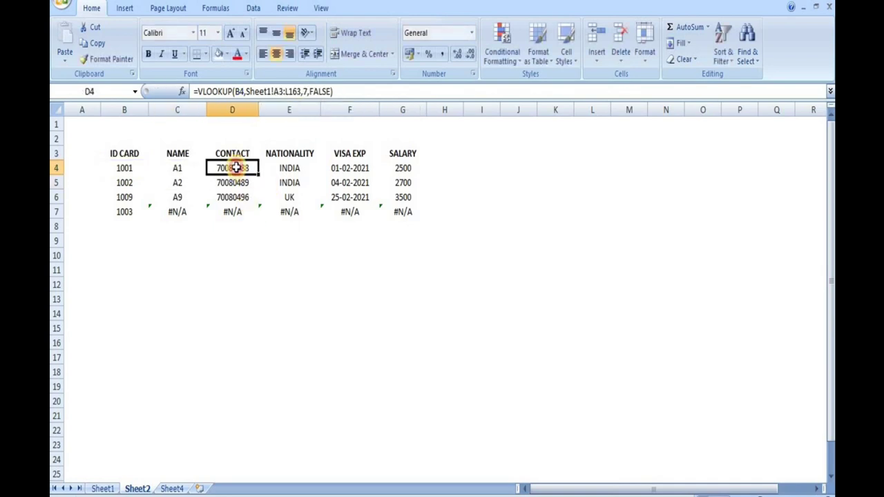
click(270, 92)
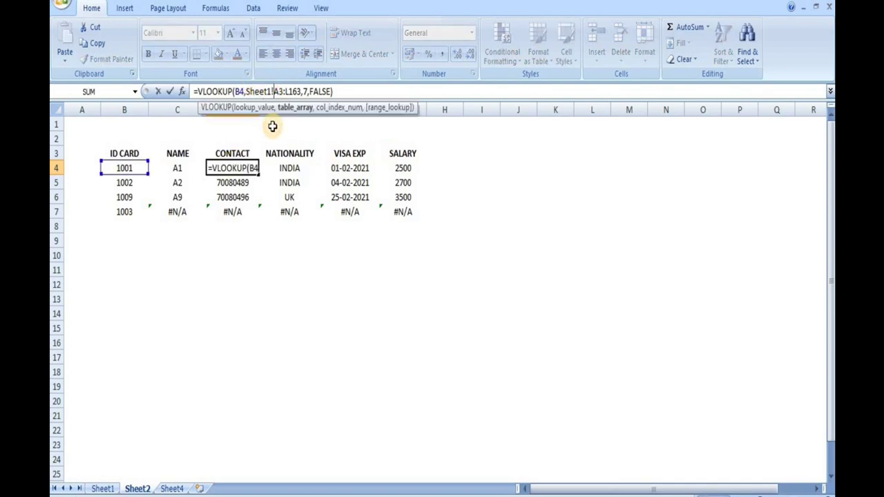
drag(275, 91, 286, 91)
key(F4)
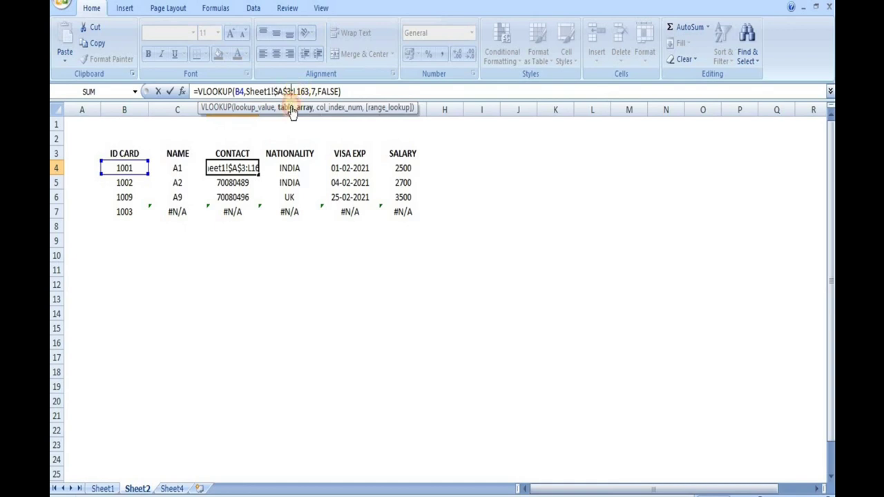
double_click(295, 92)
key(F4)
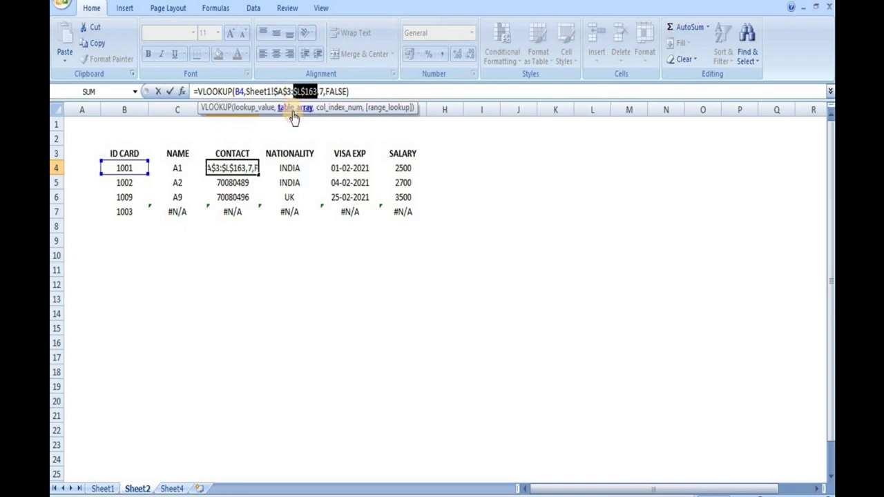
key(Return)
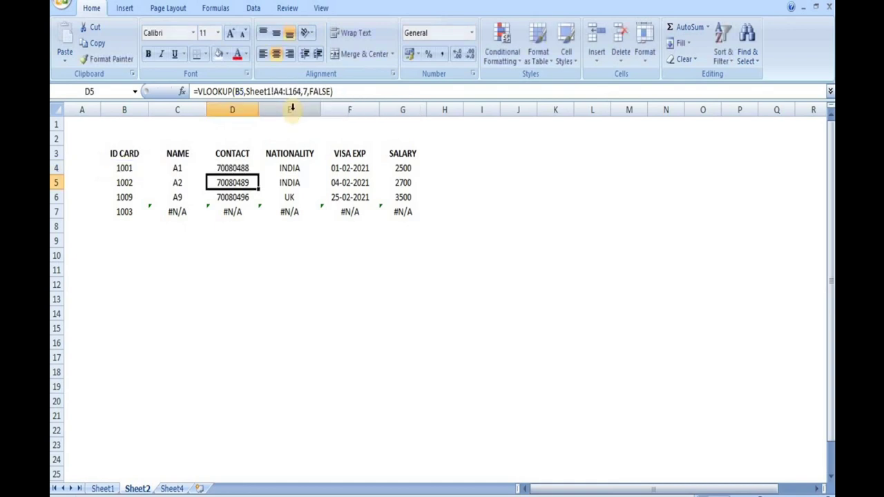
- Change the NATIONALITY formula in E4 to use the range $A$3:$L$163
click(287, 167)
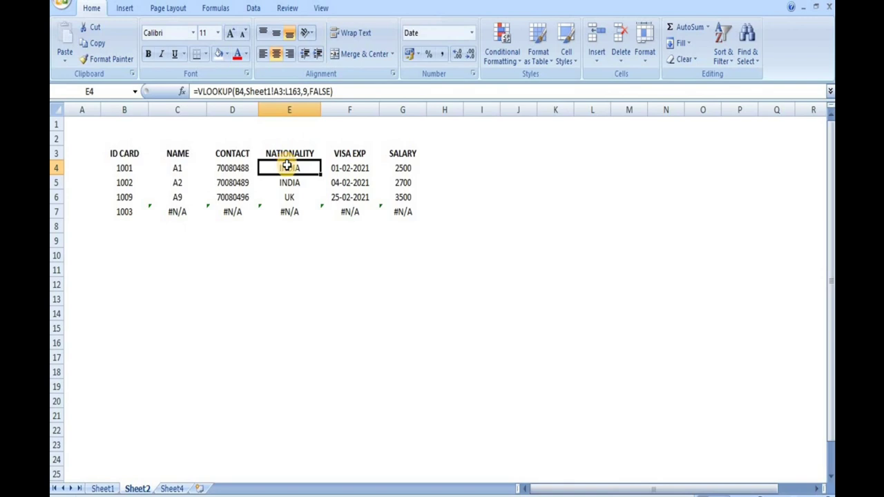
click(275, 91)
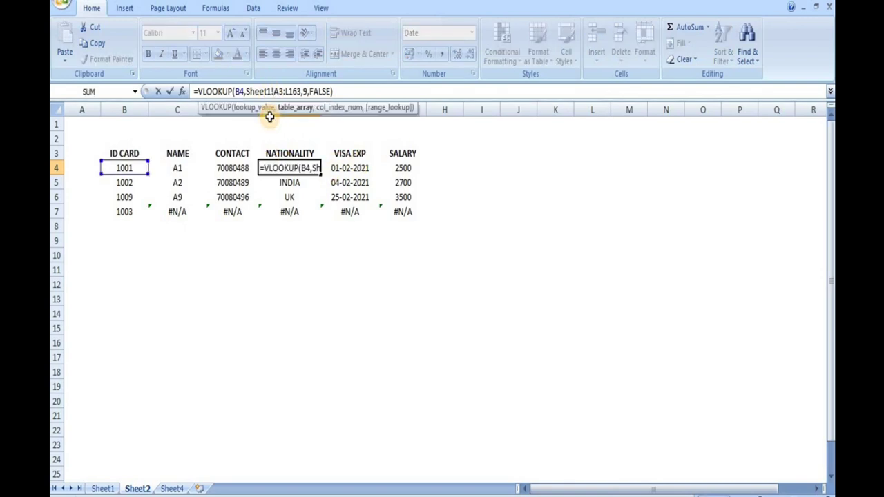
key(F4)
key(Return)
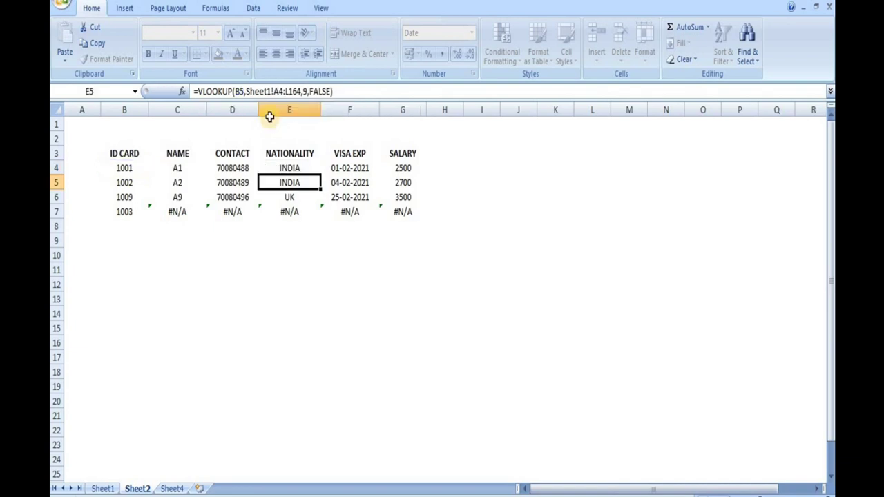
click(299, 169)
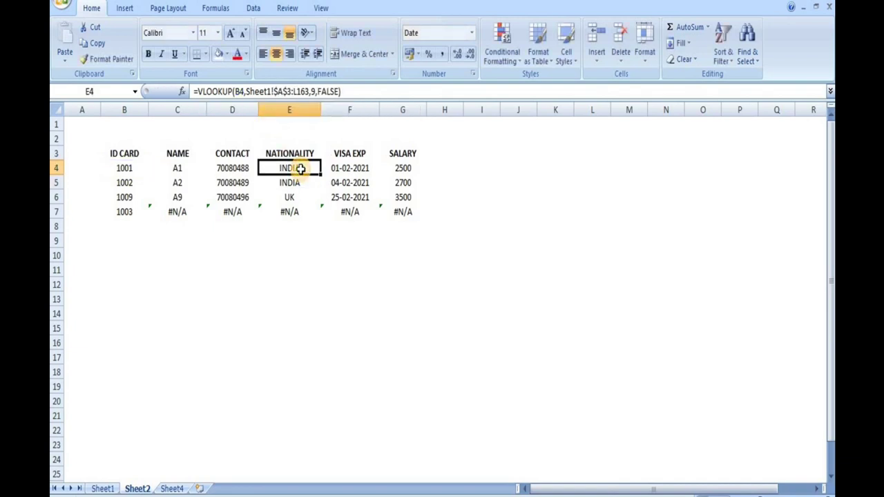
click(293, 91)
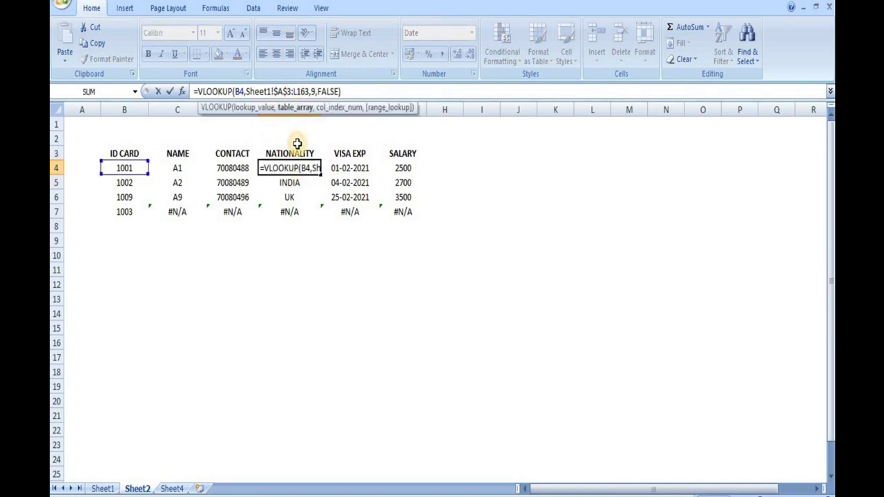
key(F4)
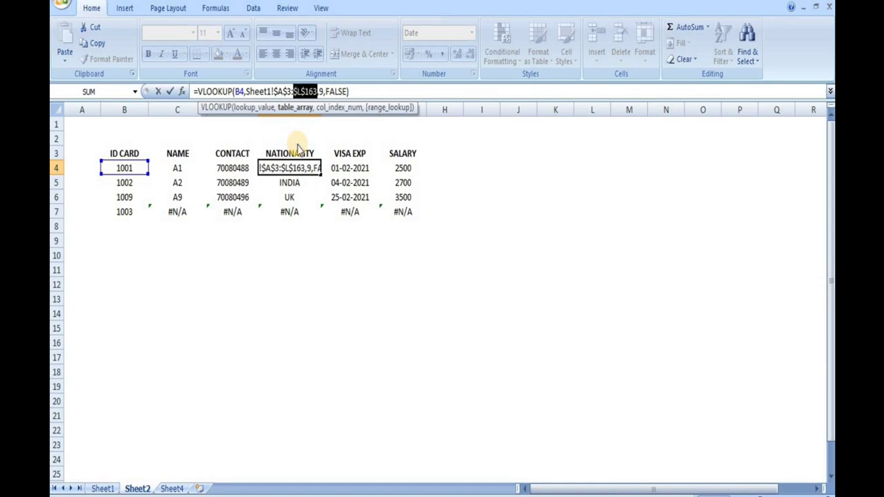
key(Return)
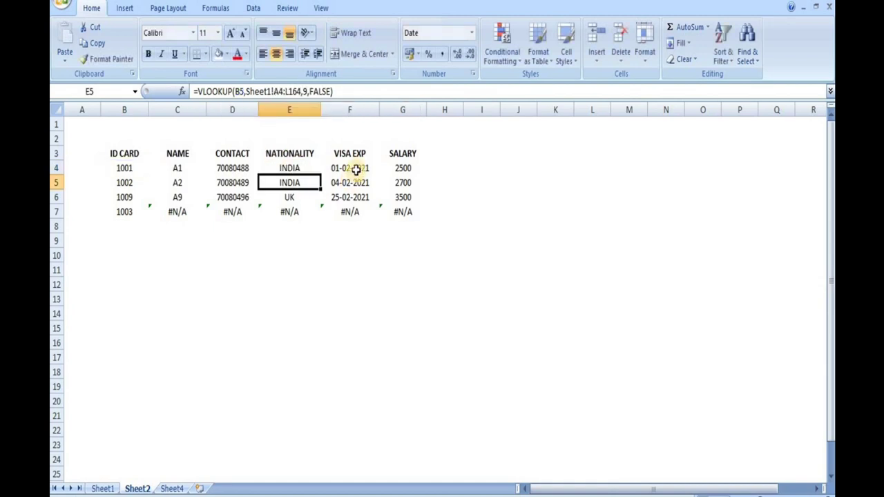
- Make the VISA EXP formula in F4 reference $A$3:$L$163 absolutely
click(358, 168)
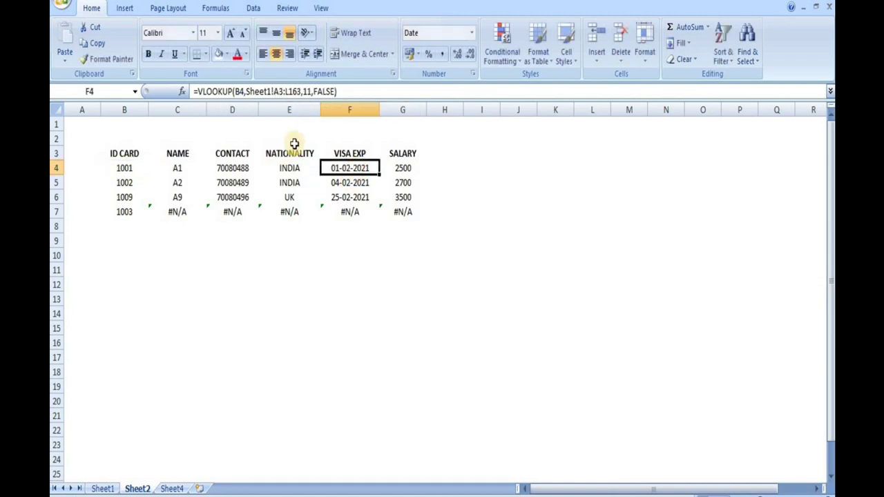
click(275, 91)
click(279, 108)
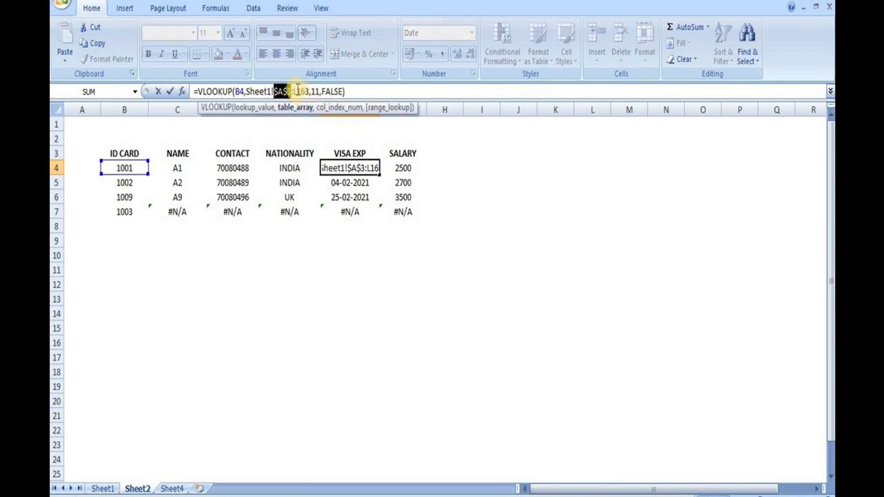
click(283, 91)
key(F4)
double_click(295, 91)
key(F4)
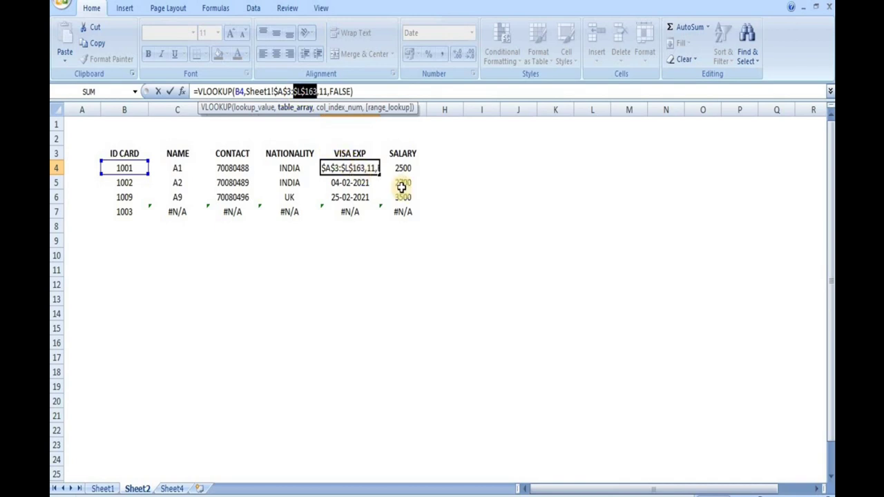
key(Return)
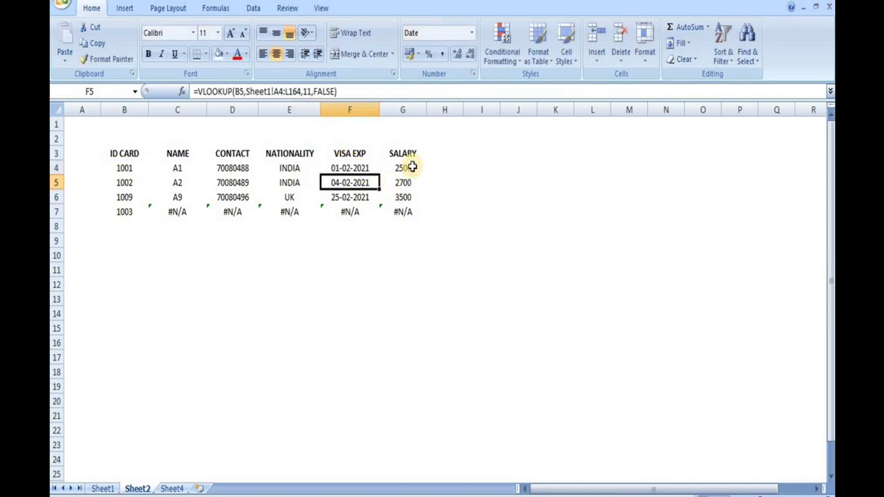
- Lock the SALARY formula's range in G4 to Sheet1!$A$3:$L$163
click(404, 167)
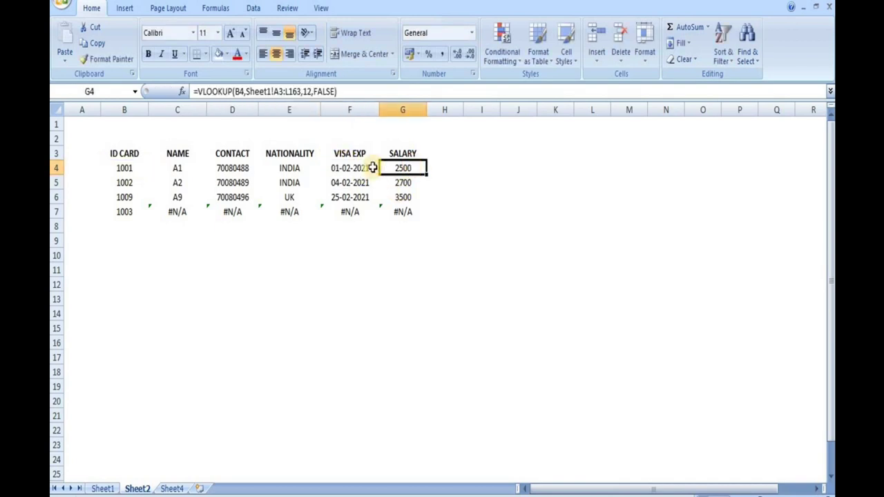
click(273, 91)
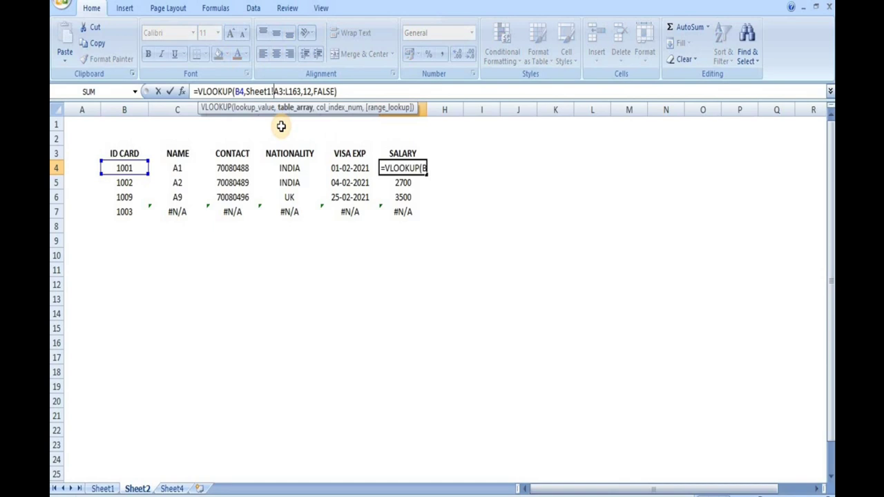
key(shift+Right)
key(shift+Right)
key(F4)
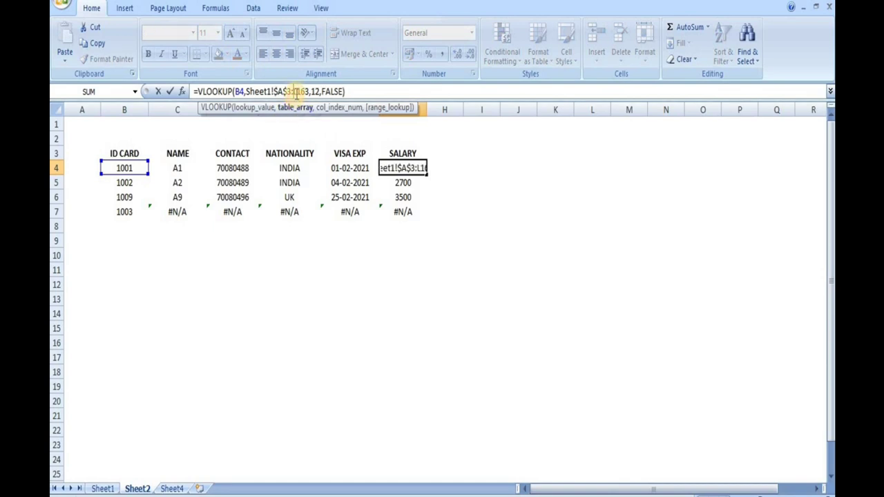
drag(294, 91, 313, 91)
key(F4)
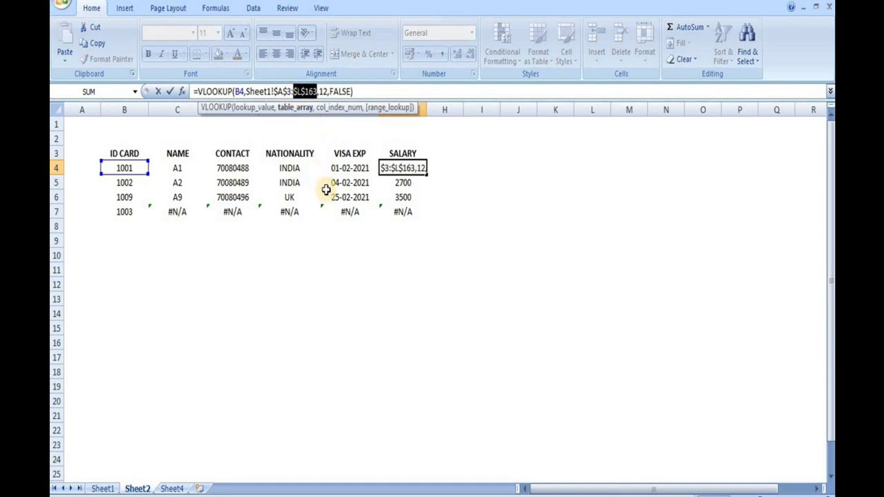
key(Return)
- Fill the C4:G4 lookups down to row 7 for ID 1003, then on through row 18
click(525, 228)
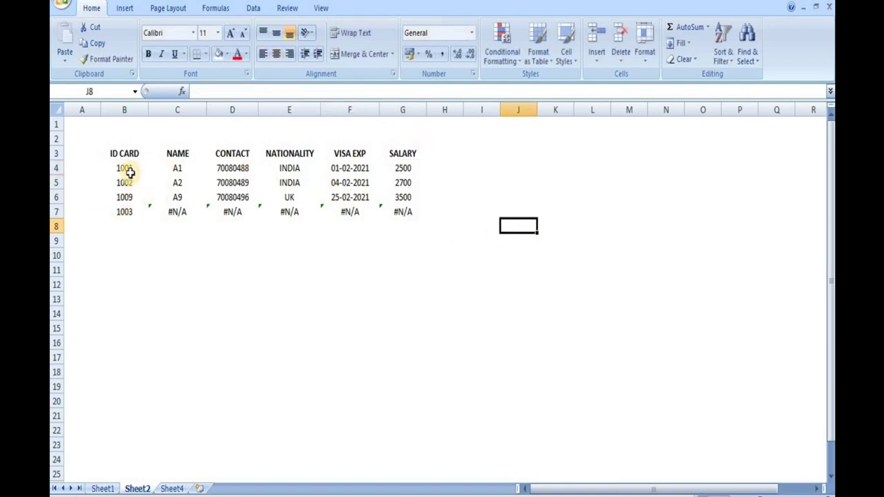
drag(175, 168, 428, 221)
click(447, 297)
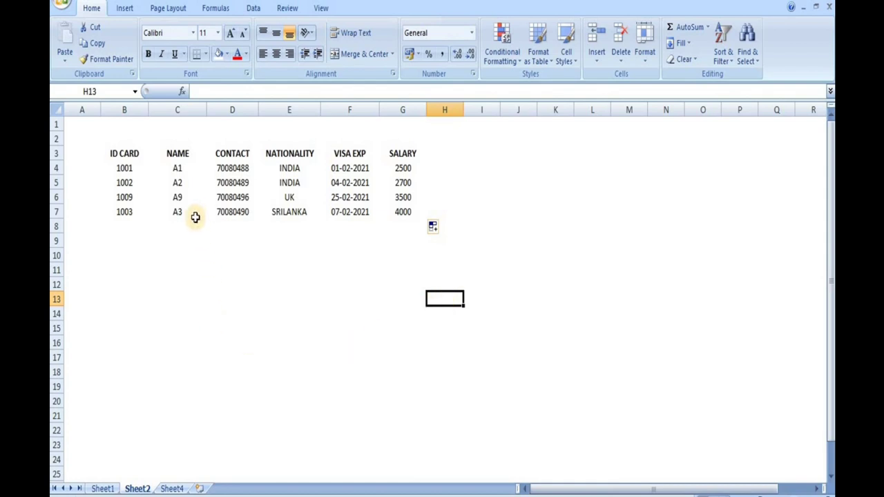
drag(177, 214, 425, 377)
click(527, 319)
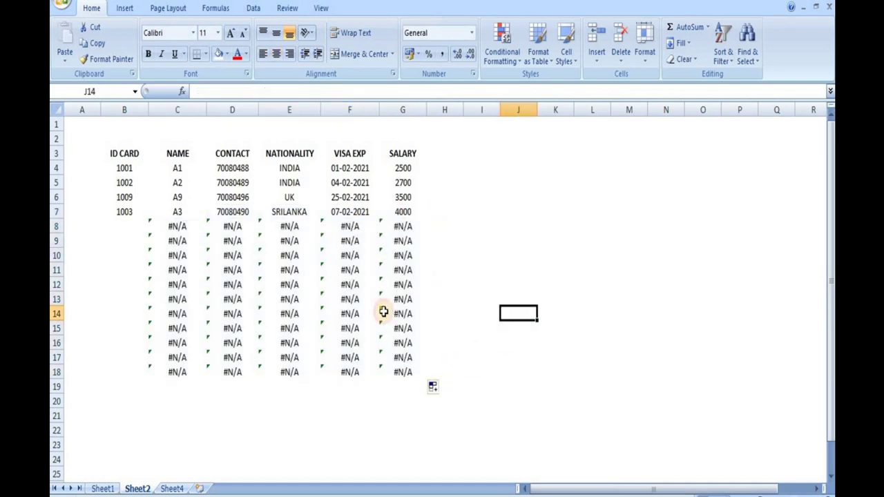
click(123, 227)
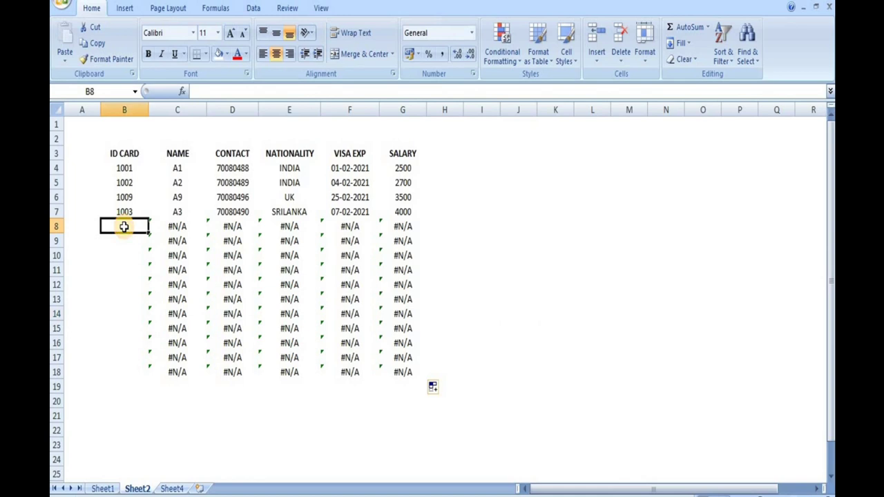
- Enter ID cards 1021 in B8 and 1075 in B9
text(1021)
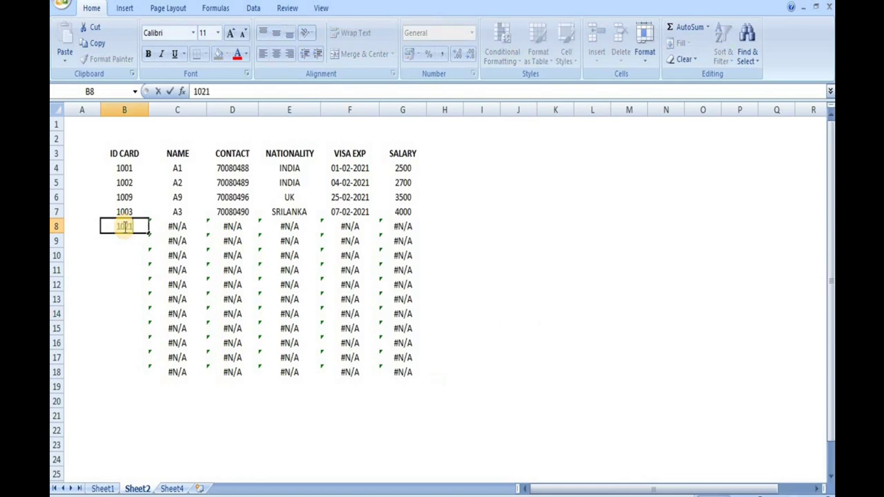
key(Return)
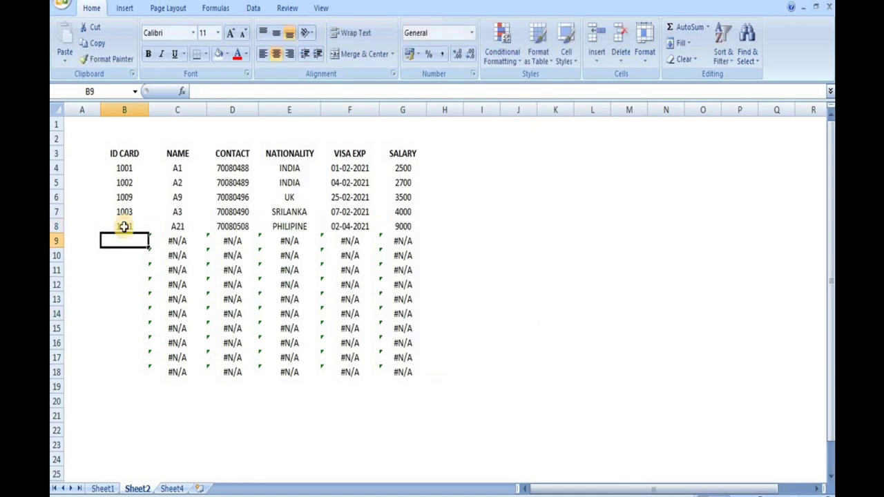
text(1075)
key(Return)
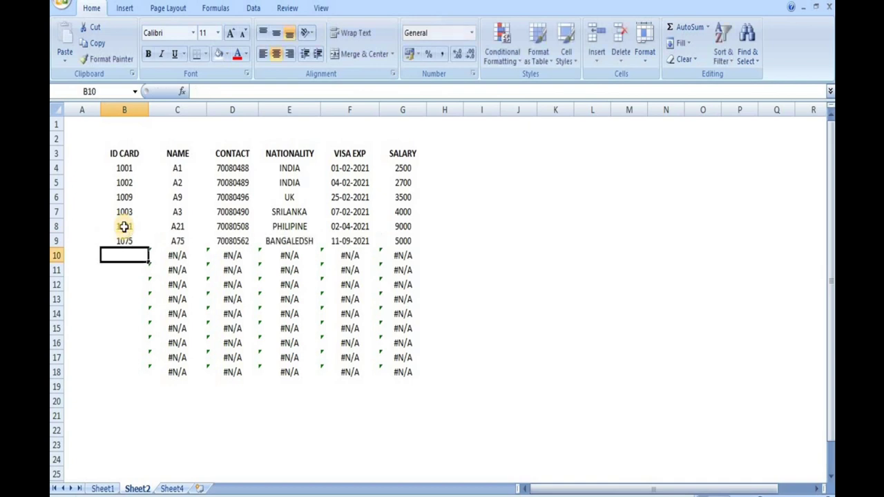
- Enter 1175 in B10, then correct it to 1142 so A142, NEPAL and 7000 appear
text(1175)
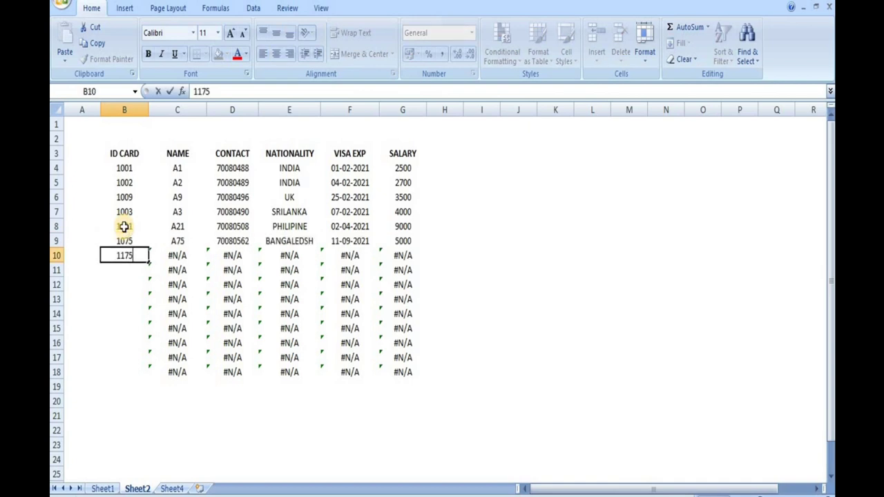
key(Return)
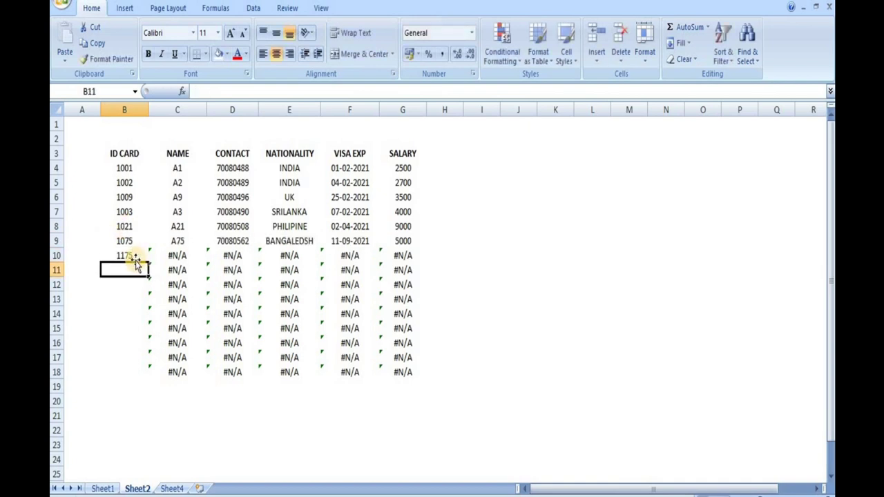
click(135, 257)
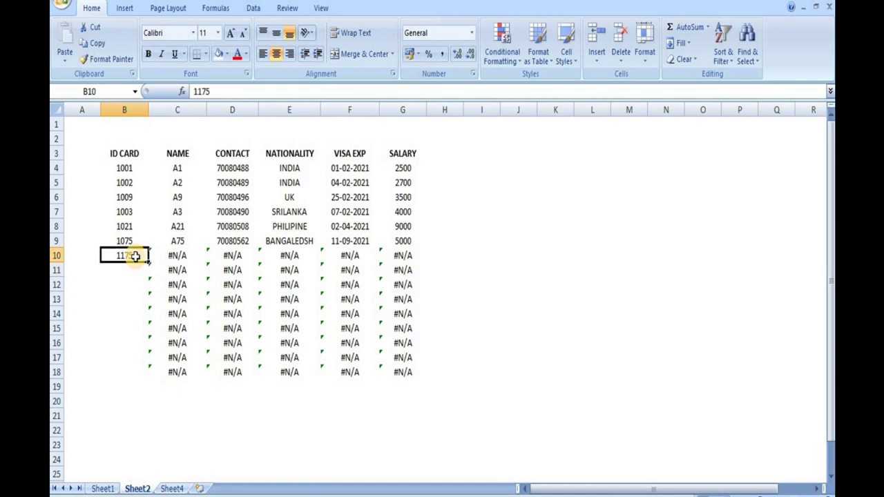
text(11)
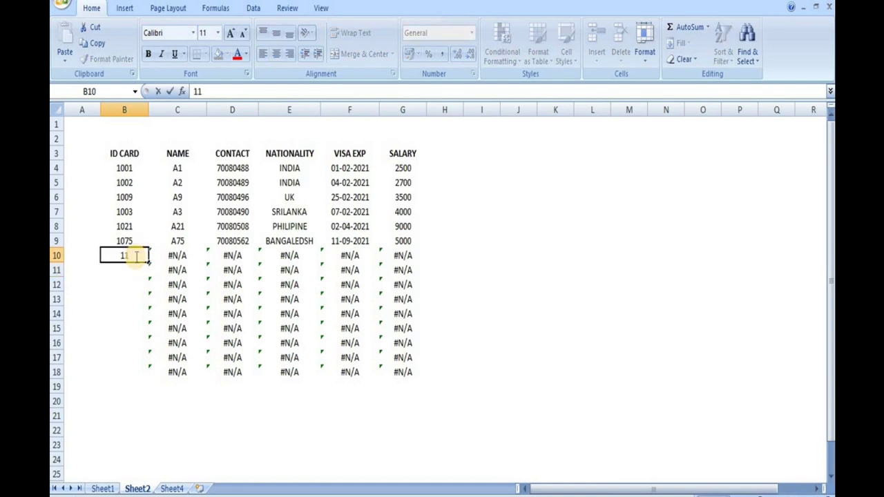
key(Return)
click(465, 227)
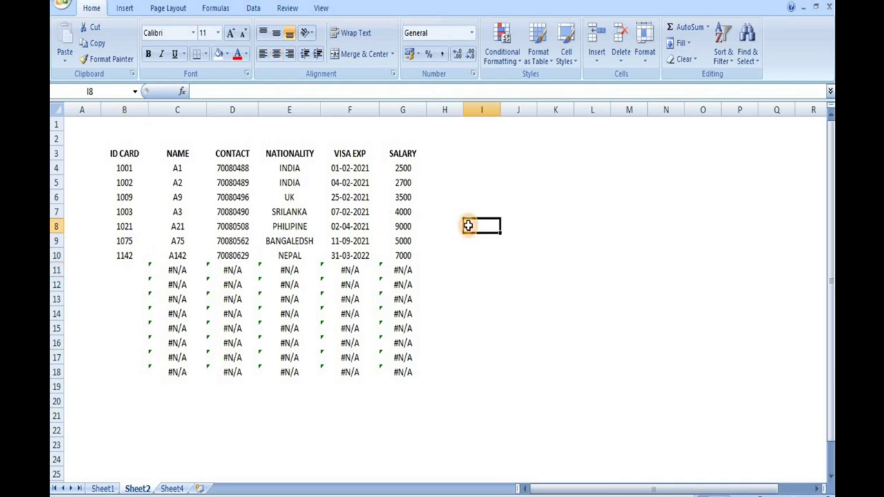
click(127, 319)
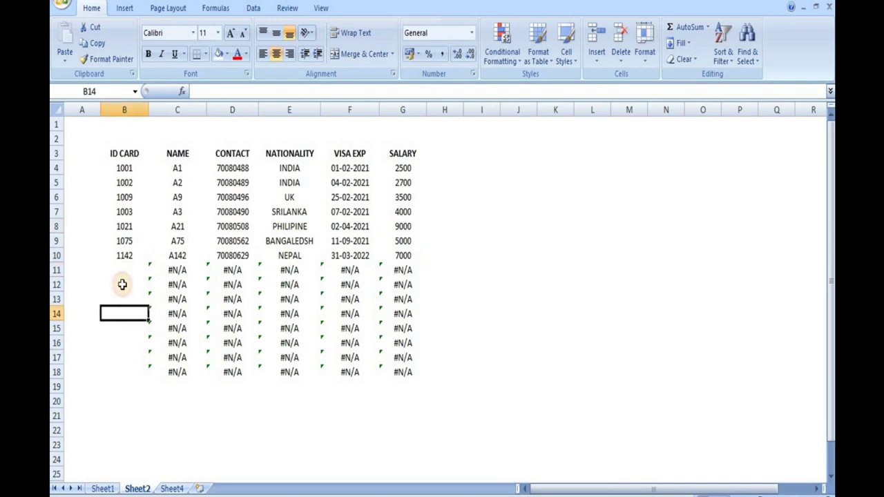
click(126, 254)
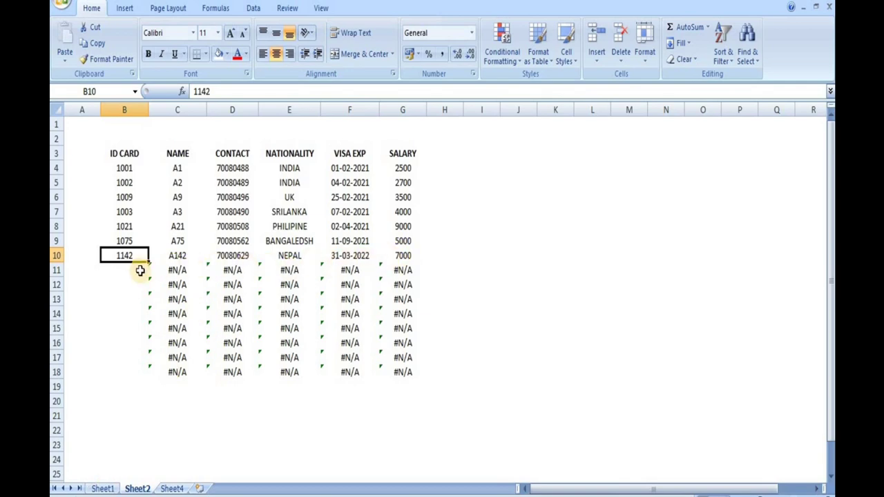
click(102, 488)
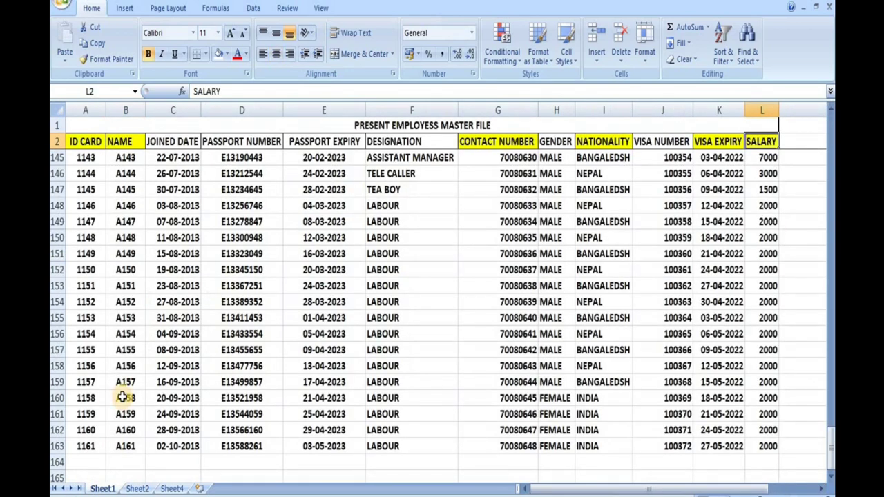
scroll(122, 397, up, 4)
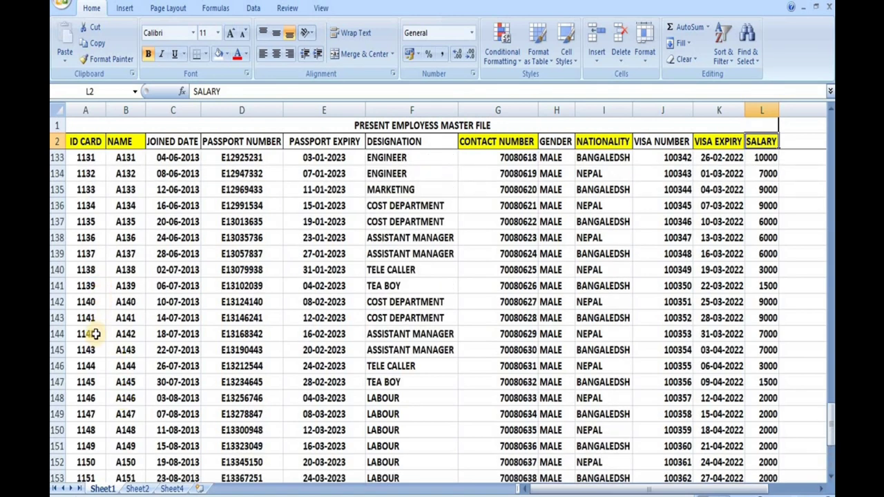
click(102, 335)
click(116, 335)
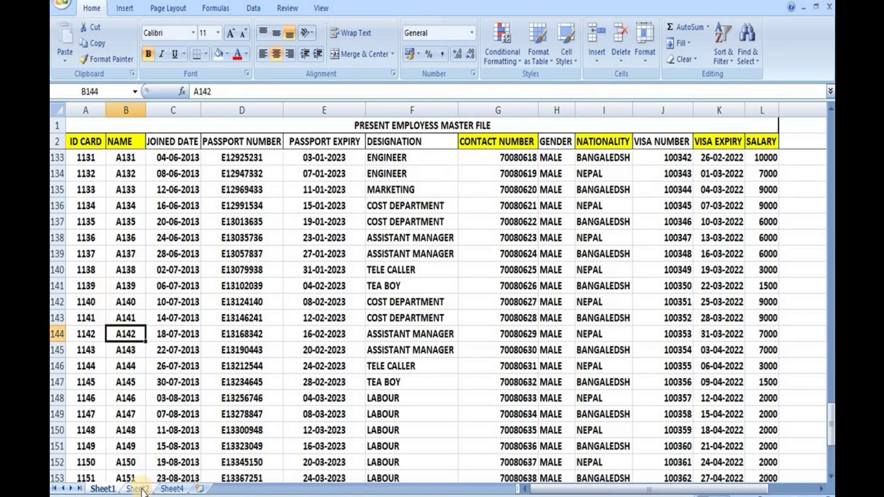
click(139, 489)
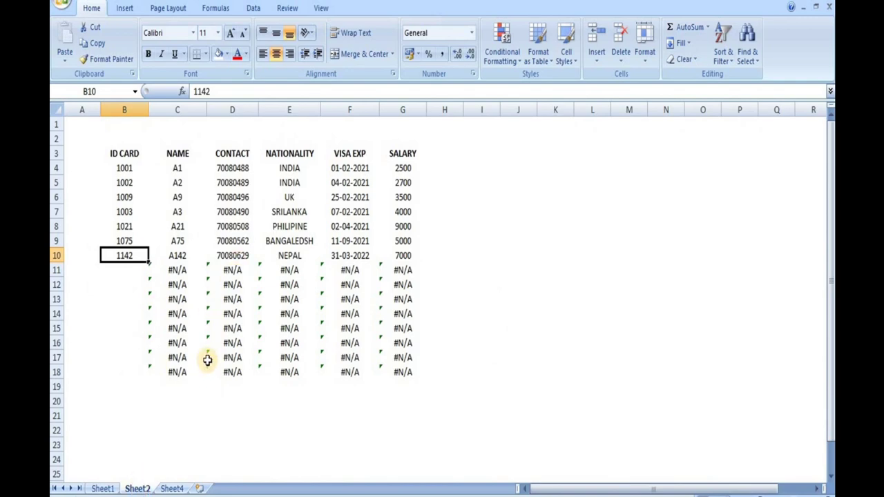
click(111, 489)
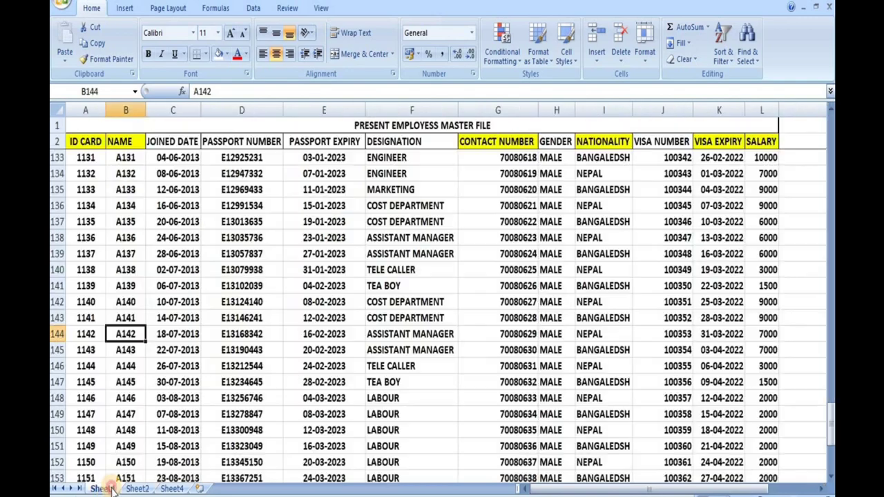
click(525, 336)
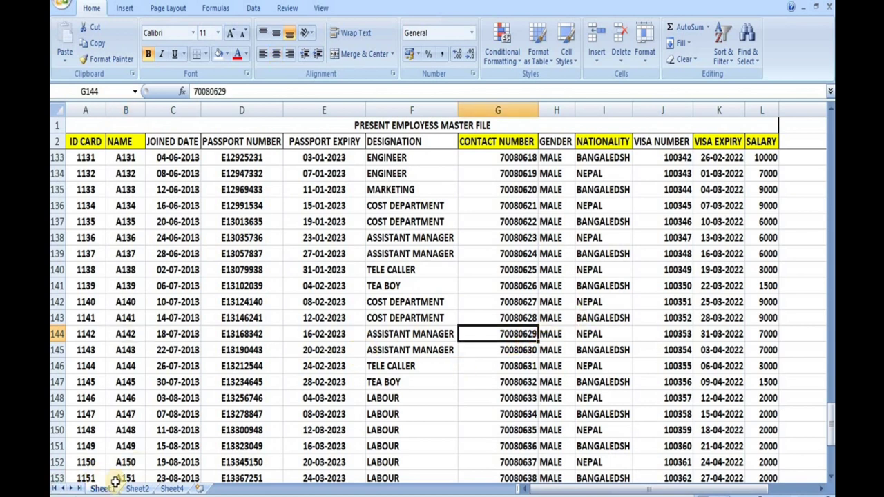
click(137, 489)
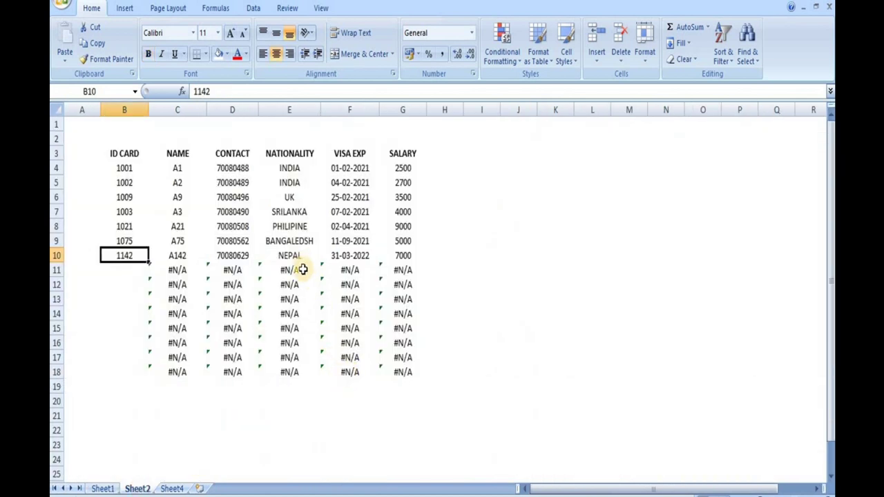
click(104, 489)
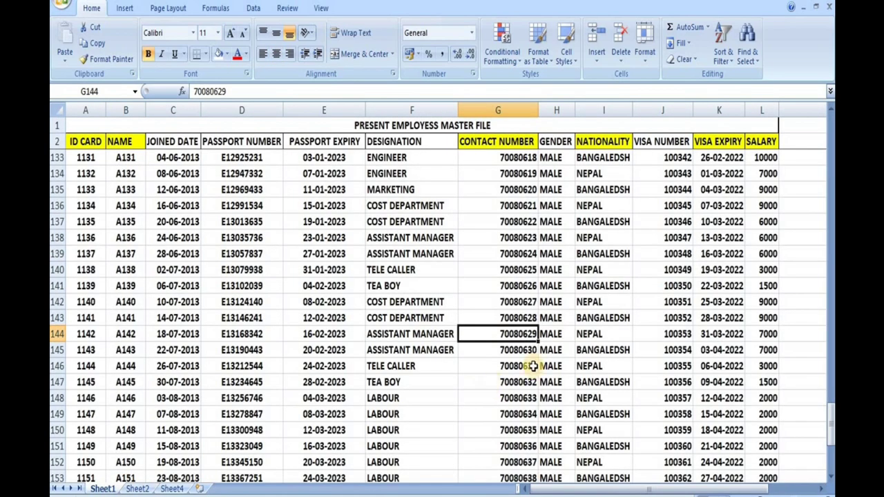
click(138, 489)
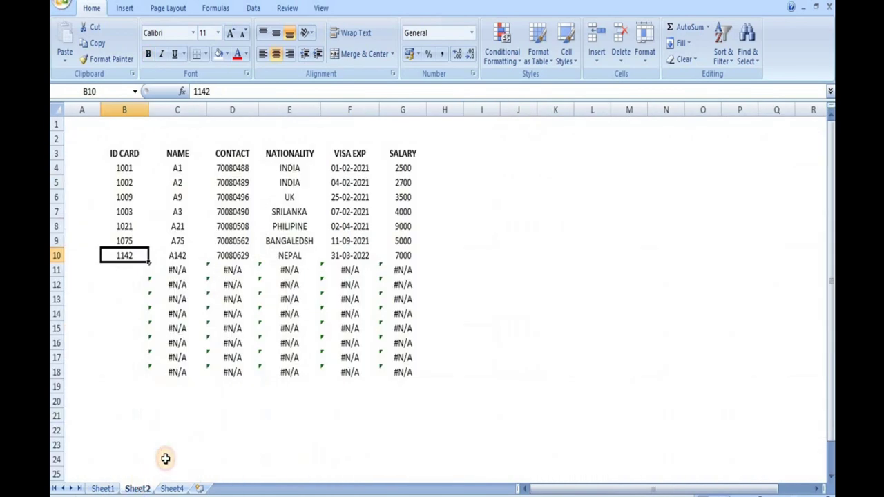